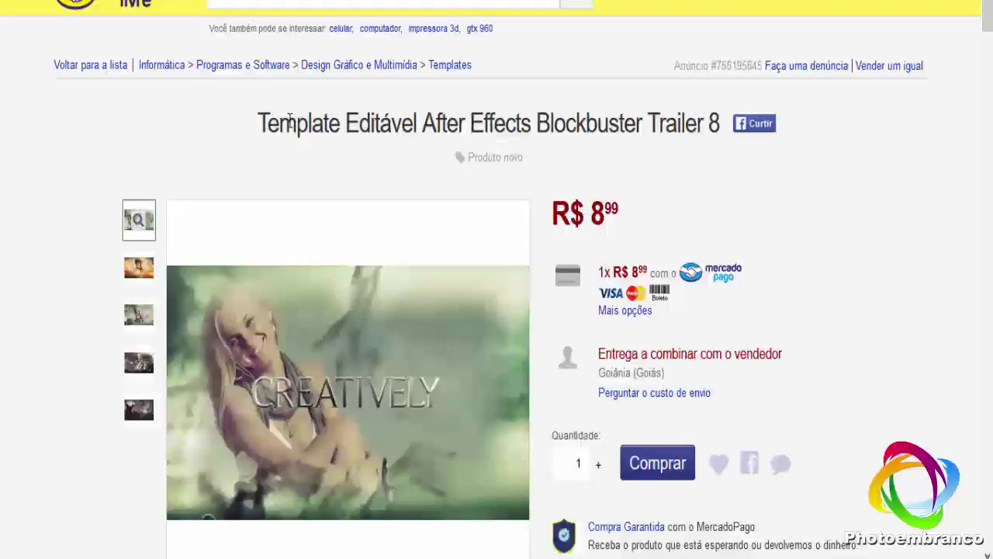
- Highlight part of the listing title, then step through the gallery images down to the fifth
{"action": "left_click_drag", "start_coordinate": [297, 123], "coordinate": [596, 123]}
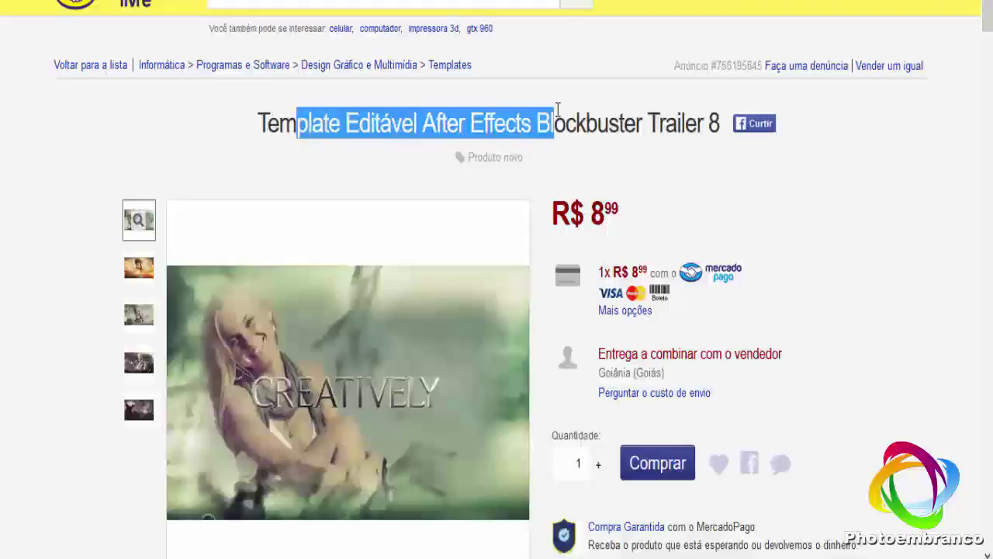
{"action": "left_click", "coordinate": [502, 129]}
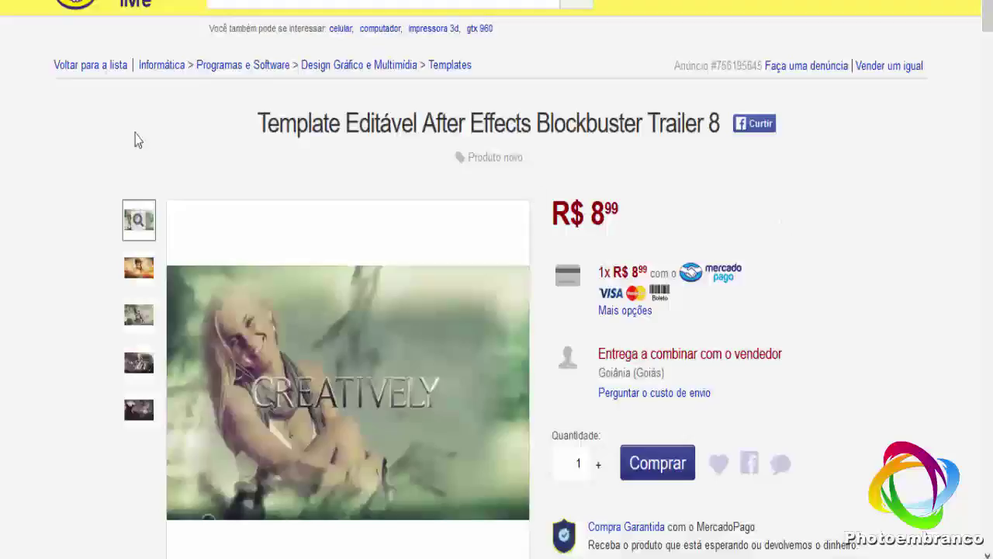
{"action": "mouse_move", "coordinate": [150, 222]}
{"action": "left_click", "coordinate": [142, 267]}
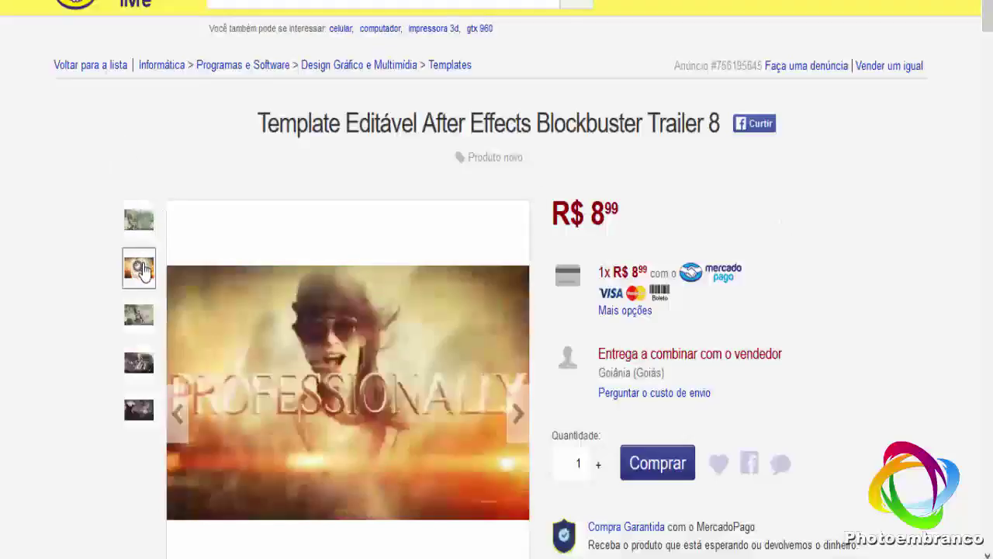
{"action": "left_click", "coordinate": [141, 311]}
{"action": "left_click", "coordinate": [138, 363]}
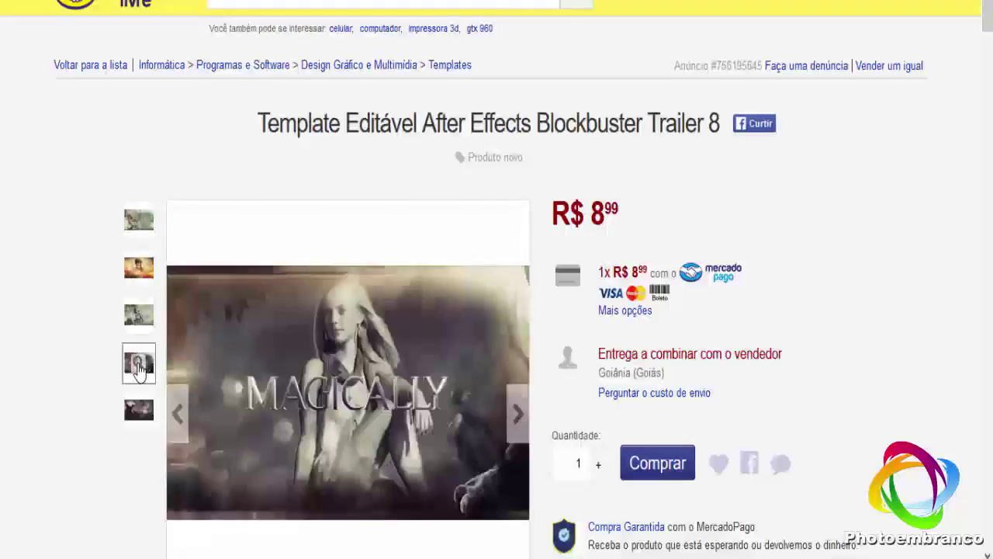
{"action": "left_click", "coordinate": [140, 410]}
- Page back up to the CREATIVELY image, then forward again to the CINEMATIC LOOK frame
{"action": "left_click", "coordinate": [138, 364]}
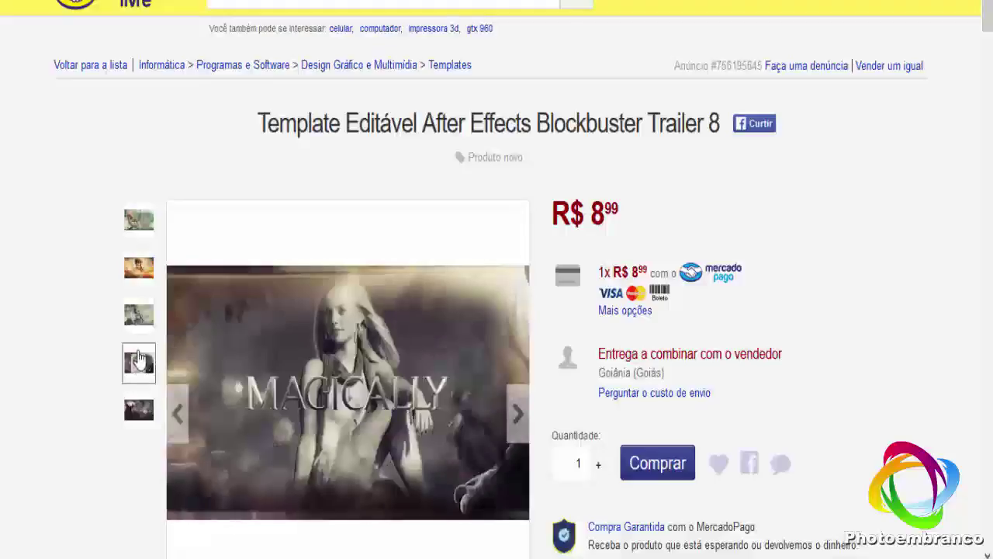
{"action": "left_click", "coordinate": [138, 314]}
{"action": "left_click", "coordinate": [138, 267]}
{"action": "left_click", "coordinate": [139, 223]}
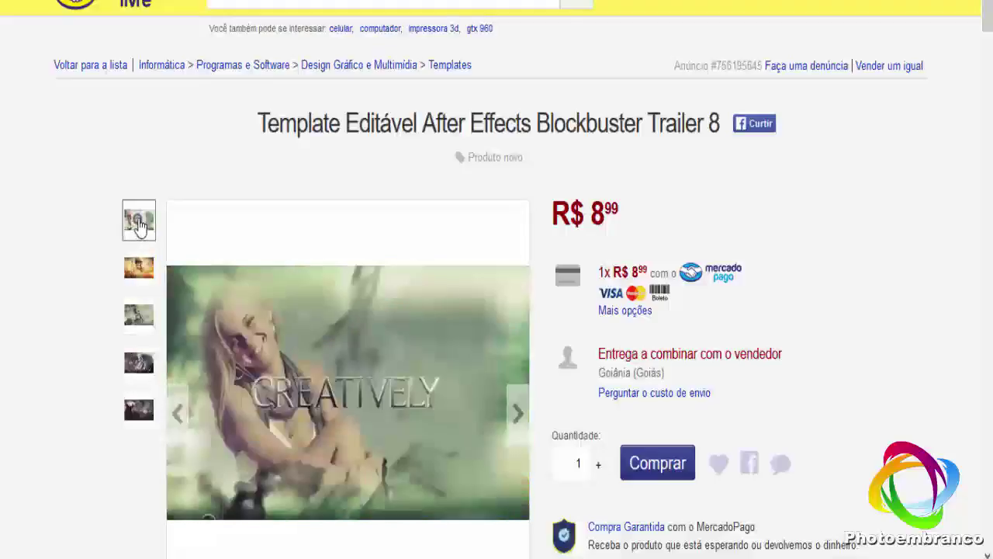
{"action": "left_click", "coordinate": [138, 268]}
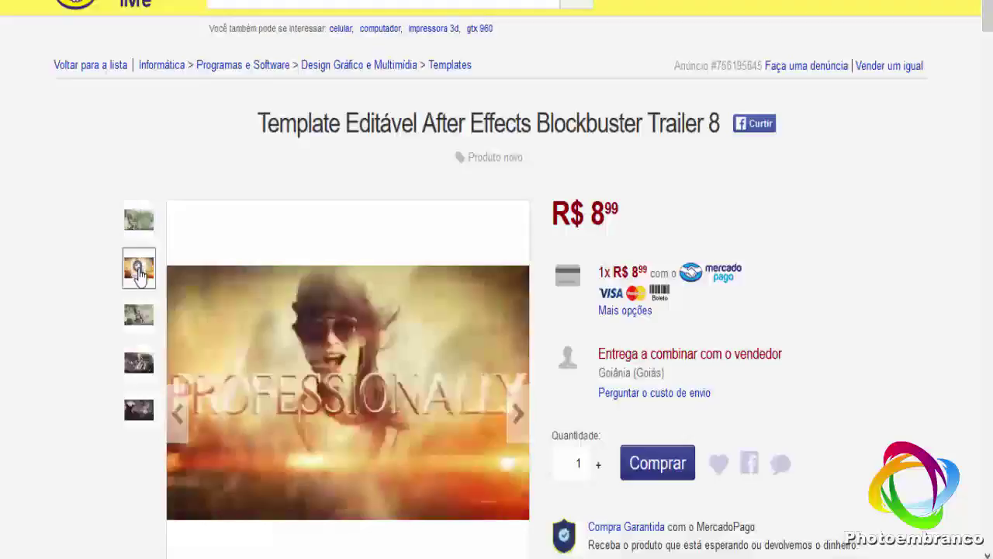
{"action": "left_click", "coordinate": [138, 314]}
{"action": "left_click", "coordinate": [141, 365]}
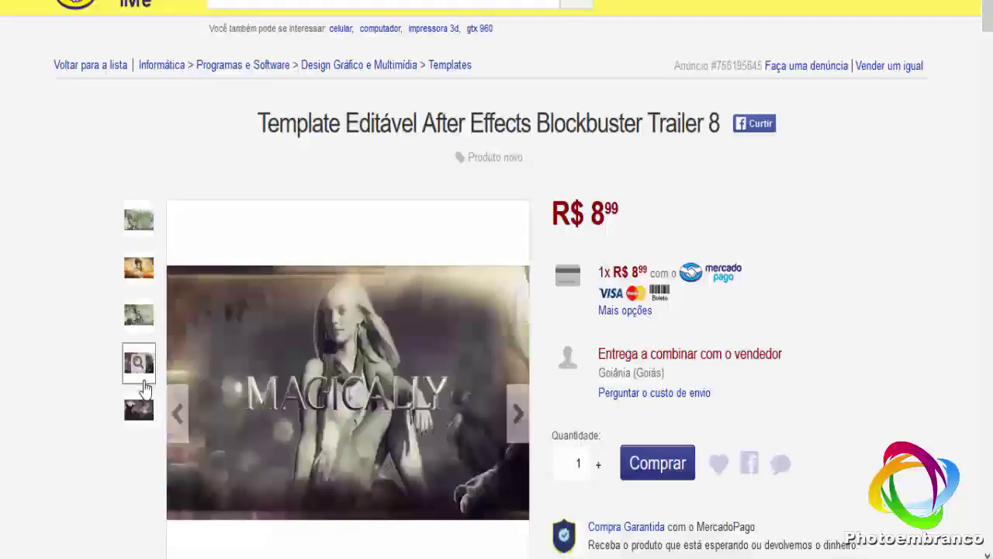
{"action": "left_click", "coordinate": [141, 412]}
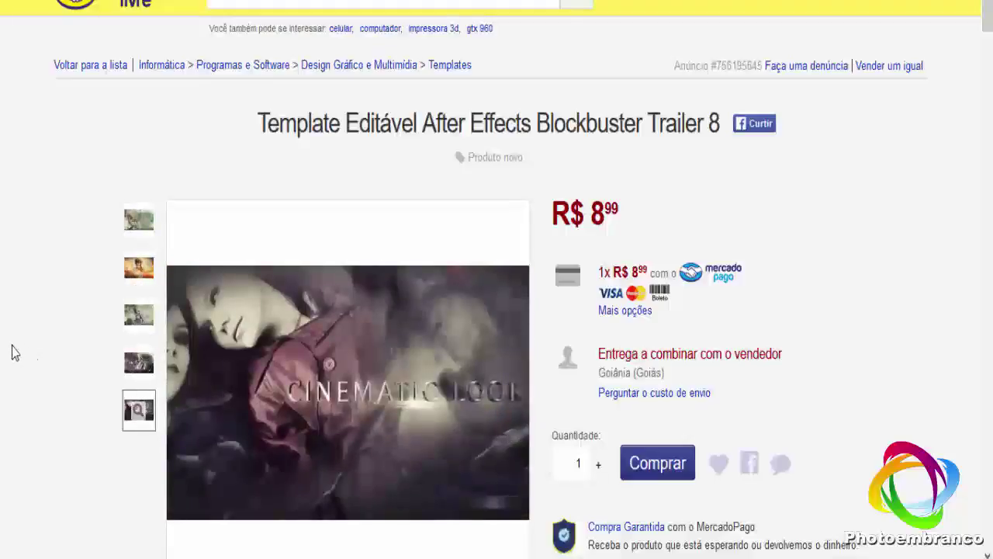
- Scroll down through the Blockbuster Trailer 8 listing's seller info and description, then back up
{"action": "scroll", "coordinate": [12, 353], "scroll_direction": "down", "scroll_amount": 1}
{"action": "scroll", "coordinate": [11, 353], "scroll_direction": "down", "scroll_amount": 2}
{"action": "scroll", "coordinate": [12, 353], "scroll_direction": "down", "scroll_amount": 3}
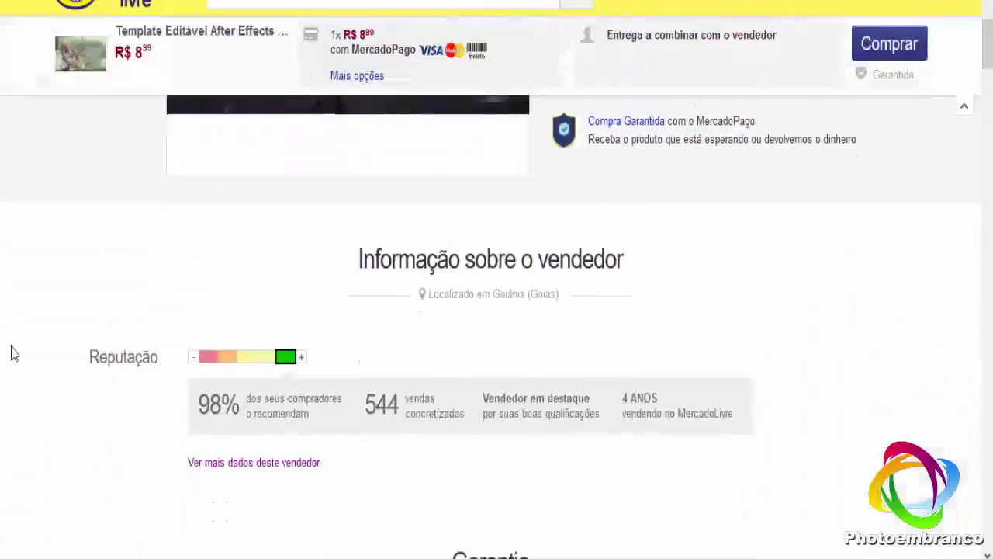
{"action": "scroll", "coordinate": [12, 353], "scroll_direction": "down", "scroll_amount": 4}
{"action": "scroll", "coordinate": [12, 353], "scroll_direction": "up", "scroll_amount": 10}
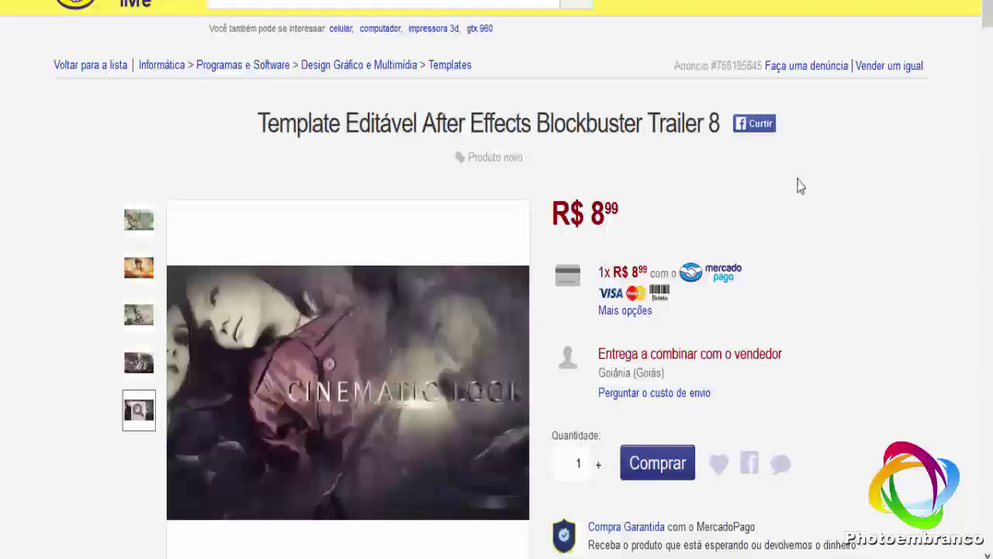
{"action": "scroll", "coordinate": [882, 186], "scroll_direction": "down", "scroll_amount": 5}
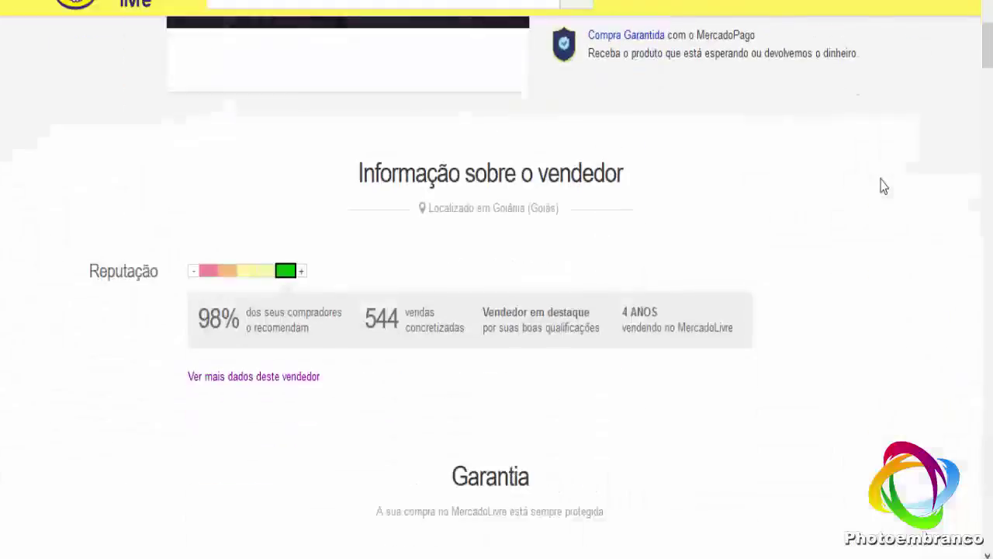
{"action": "scroll", "coordinate": [883, 186], "scroll_direction": "down", "scroll_amount": 4}
{"action": "scroll", "coordinate": [883, 186], "scroll_direction": "down", "scroll_amount": 3}
{"action": "scroll", "coordinate": [882, 188], "scroll_direction": "down", "scroll_amount": 3}
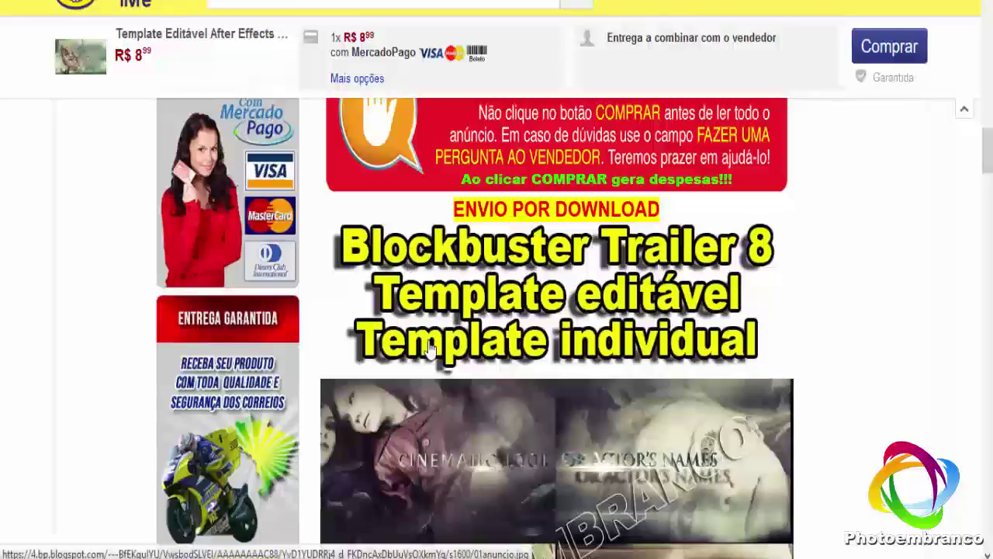
{"action": "scroll", "coordinate": [722, 307], "scroll_direction": "down", "scroll_amount": 5}
{"action": "scroll", "coordinate": [702, 308], "scroll_direction": "up", "scroll_amount": 10}
{"action": "scroll", "coordinate": [702, 308], "scroll_direction": "up", "scroll_amount": 2}
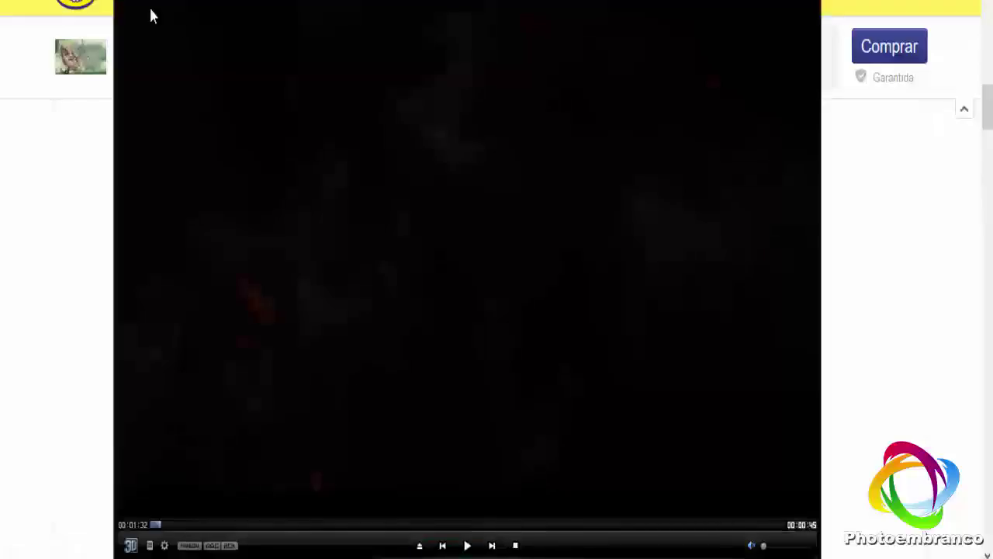
- Shrink the KMPlayer trailer window and shift it right so the web page shows beside it
{"action": "left_click_drag", "start_coordinate": [115, 2], "coordinate": [355, 155]}
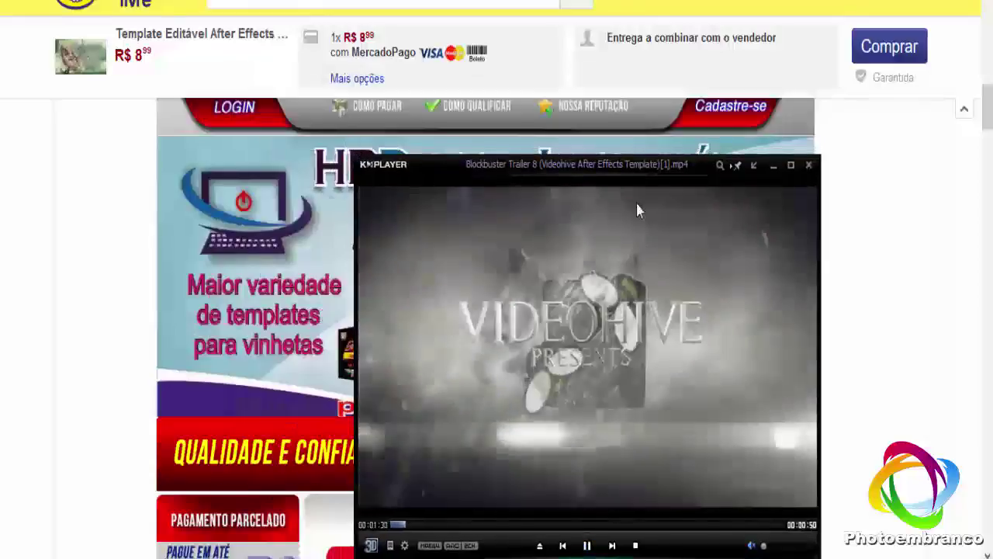
{"action": "left_click_drag", "start_coordinate": [576, 169], "coordinate": [741, 167]}
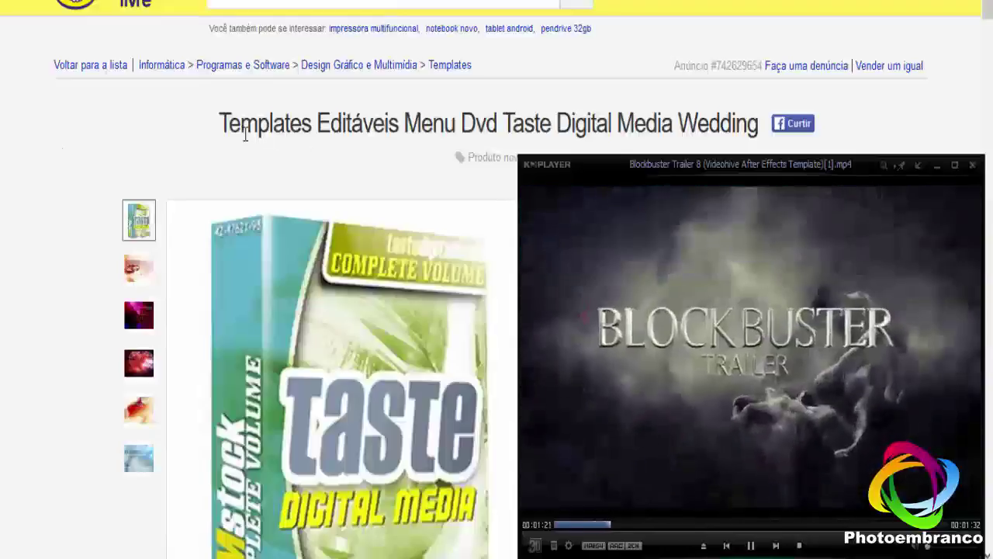
- Scroll the Taste Digital Media Wedding listing and pause the trailer video
{"action": "scroll", "coordinate": [245, 138], "scroll_direction": "down", "scroll_amount": 2}
{"action": "scroll", "coordinate": [247, 136], "scroll_direction": "up", "scroll_amount": 2}
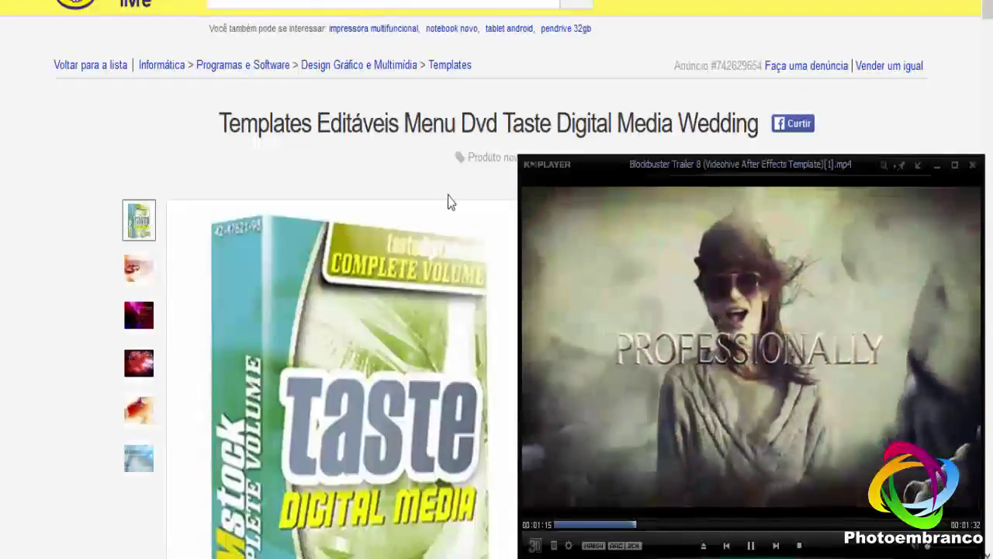
{"action": "scroll", "coordinate": [369, 173], "scroll_direction": "down", "scroll_amount": 2}
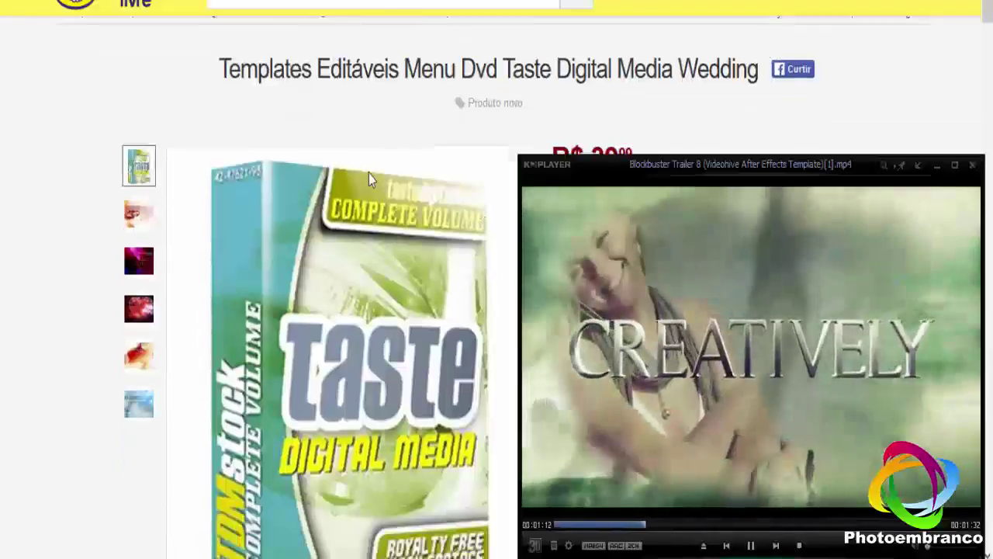
{"action": "scroll", "coordinate": [371, 178], "scroll_direction": "up", "scroll_amount": 1}
{"action": "scroll", "coordinate": [372, 182], "scroll_direction": "down", "scroll_amount": 1}
{"action": "scroll", "coordinate": [374, 194], "scroll_direction": "down", "scroll_amount": 2}
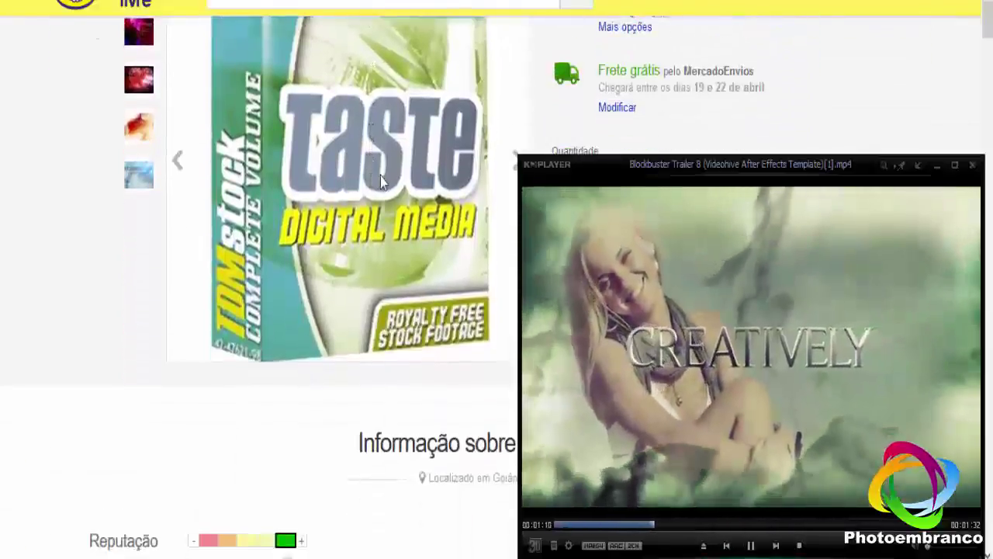
{"action": "scroll", "coordinate": [375, 205], "scroll_direction": "down", "scroll_amount": 1}
{"action": "scroll", "coordinate": [375, 205], "scroll_direction": "down", "scroll_amount": 2}
{"action": "left_click", "coordinate": [669, 526]}
- Close the KMPlayer trailer window and scroll back over the wedding listing
{"action": "scroll", "coordinate": [240, 306], "scroll_direction": "up", "scroll_amount": 6}
{"action": "scroll", "coordinate": [240, 306], "scroll_direction": "down", "scroll_amount": 1}
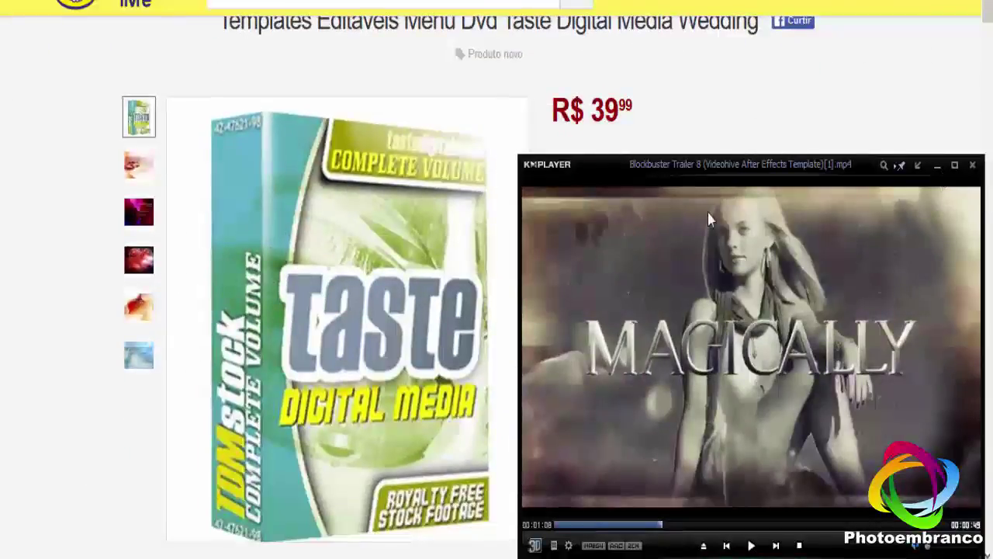
{"action": "left_click", "coordinate": [3, 235]}
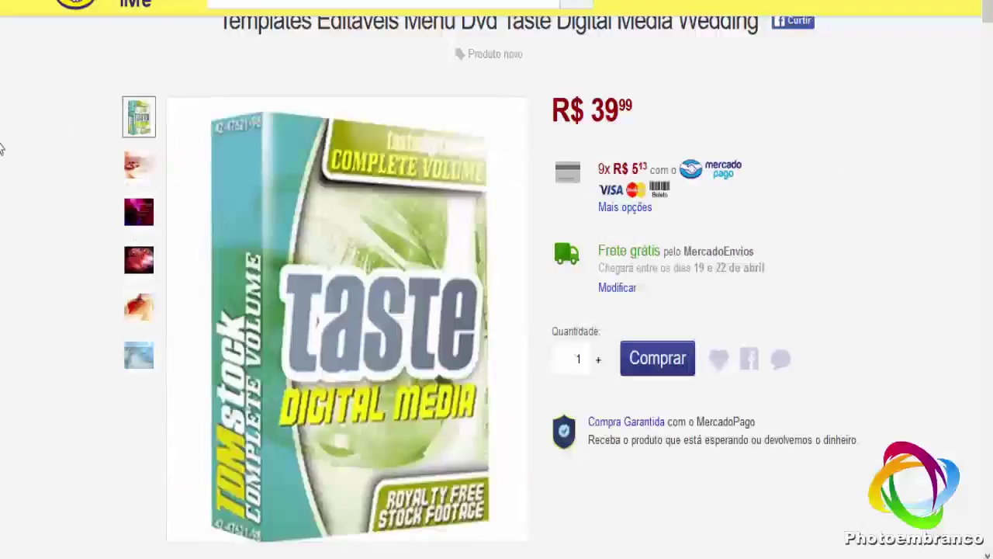
{"action": "scroll", "coordinate": [2, 190], "scroll_direction": "up", "scroll_amount": 1}
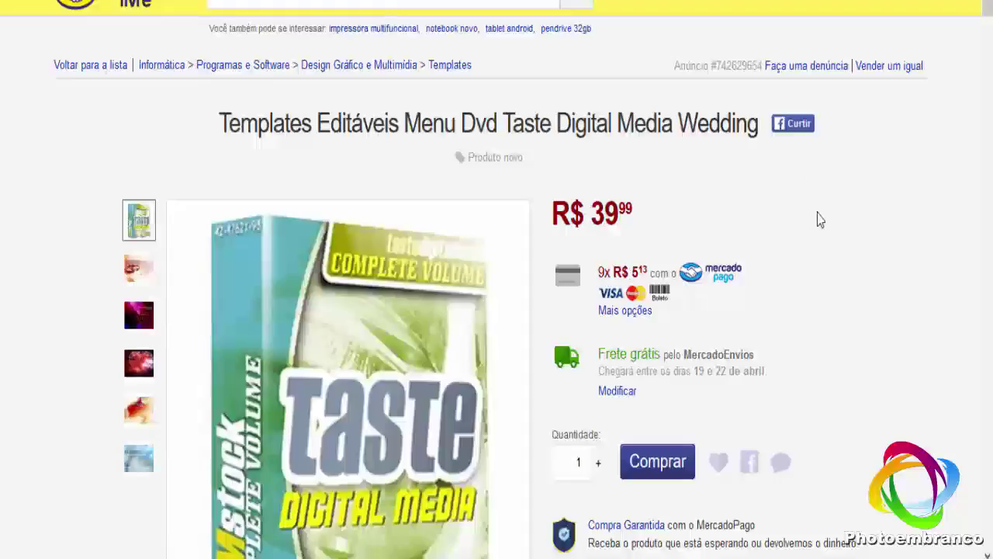
{"action": "scroll", "coordinate": [818, 220], "scroll_direction": "down", "scroll_amount": 4}
{"action": "scroll", "coordinate": [818, 219], "scroll_direction": "up", "scroll_amount": 4}
{"action": "mouse_move", "coordinate": [233, 253]}
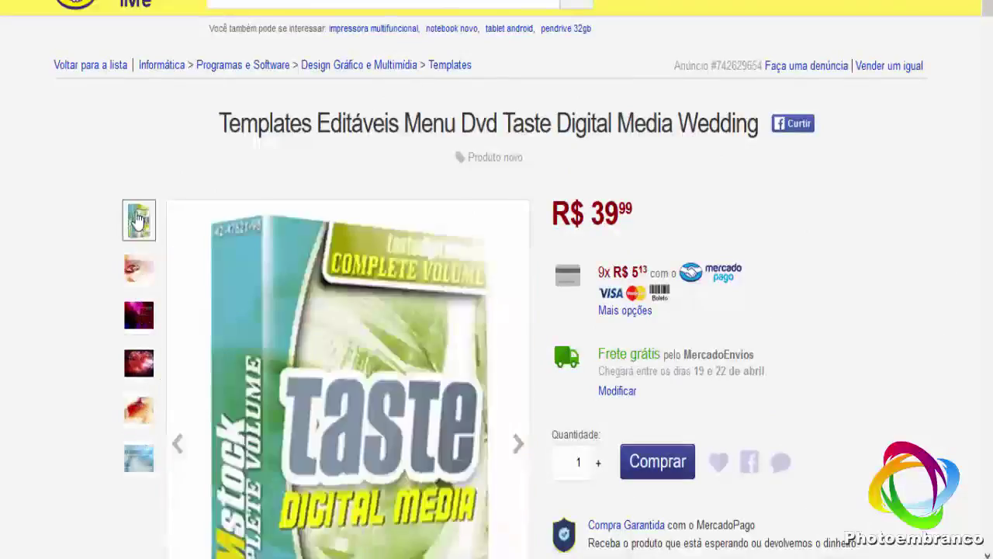
- Scroll through the wedding listing's DVD template images and folder list
{"action": "scroll", "coordinate": [4, 255], "scroll_direction": "down", "scroll_amount": 5}
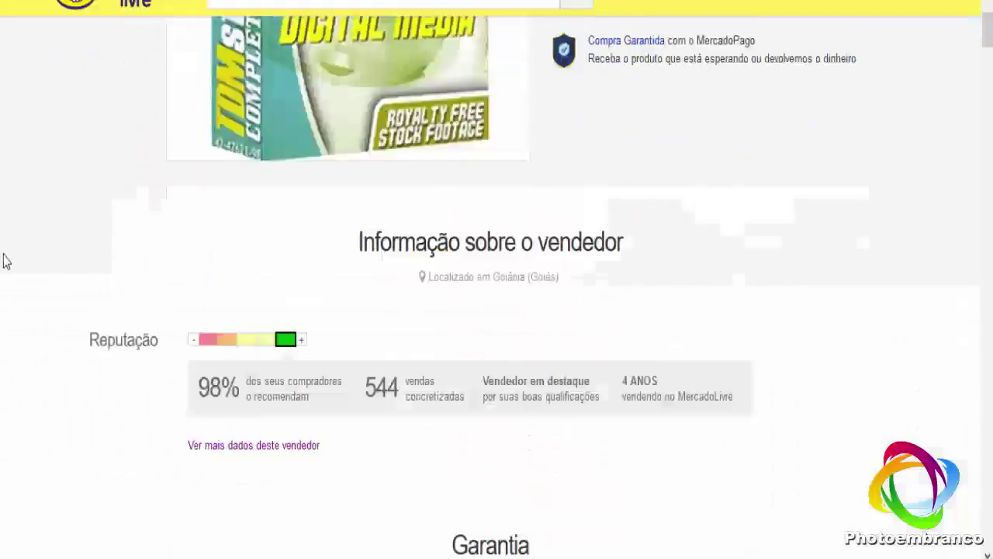
{"action": "scroll", "coordinate": [4, 255], "scroll_direction": "down", "scroll_amount": 5}
{"action": "scroll", "coordinate": [5, 258], "scroll_direction": "down", "scroll_amount": 5}
{"action": "scroll", "coordinate": [5, 259], "scroll_direction": "down", "scroll_amount": 4}
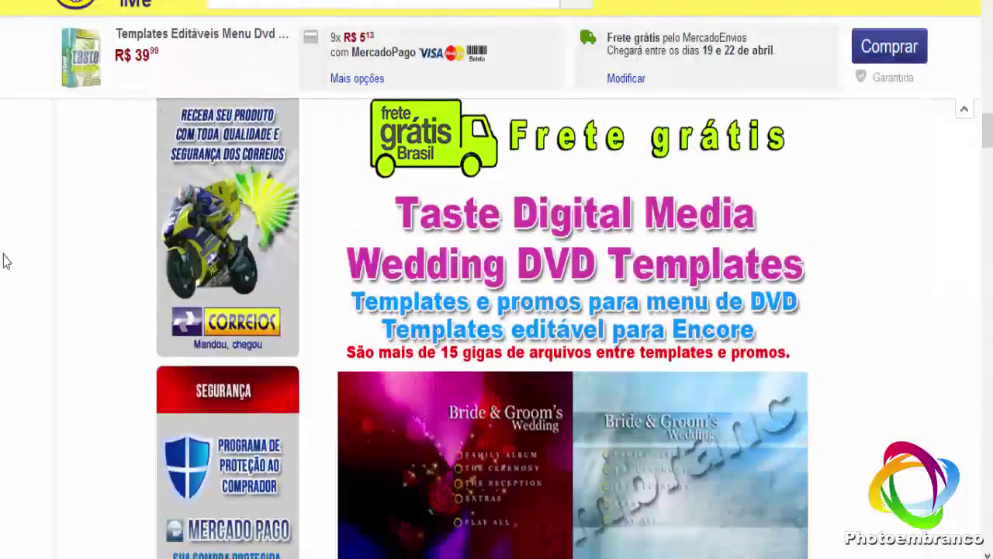
{"action": "scroll", "coordinate": [507, 282], "scroll_direction": "up", "scroll_amount": 1}
{"action": "scroll", "coordinate": [511, 326], "scroll_direction": "down", "scroll_amount": 1}
{"action": "scroll", "coordinate": [512, 362], "scroll_direction": "down", "scroll_amount": 3}
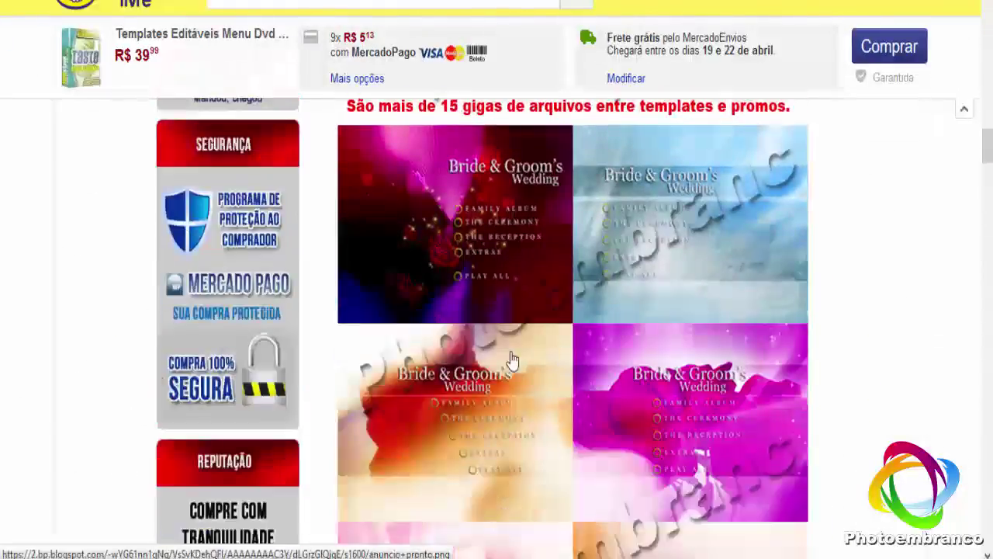
{"action": "scroll", "coordinate": [543, 388], "scroll_direction": "down", "scroll_amount": 2}
{"action": "scroll", "coordinate": [582, 415], "scroll_direction": "down", "scroll_amount": 6}
{"action": "scroll", "coordinate": [588, 415], "scroll_direction": "up", "scroll_amount": 7}
{"action": "scroll", "coordinate": [585, 412], "scroll_direction": "up", "scroll_amount": 1}
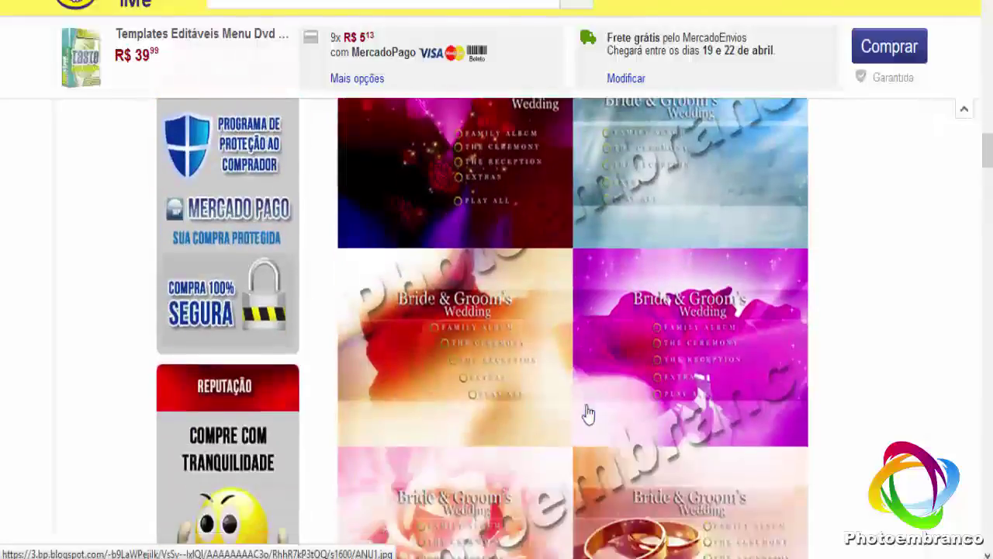
{"action": "scroll", "coordinate": [543, 396], "scroll_direction": "down", "scroll_amount": 7}
{"action": "scroll", "coordinate": [451, 370], "scroll_direction": "down", "scroll_amount": 3}
{"action": "scroll", "coordinate": [538, 324], "scroll_direction": "down", "scroll_amount": 3}
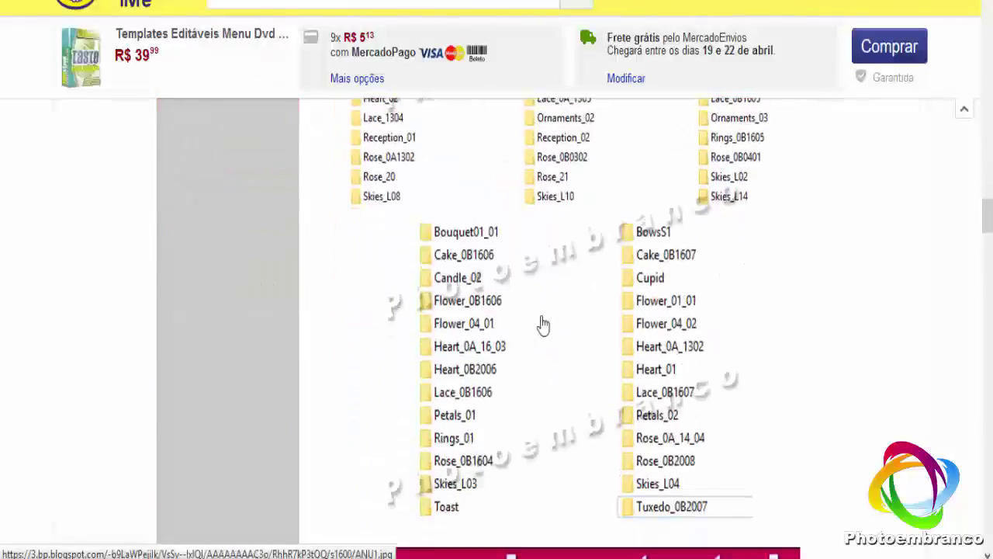
{"action": "scroll", "coordinate": [582, 381], "scroll_direction": "up", "scroll_amount": 1}
{"action": "scroll", "coordinate": [483, 330], "scroll_direction": "up", "scroll_amount": 5}
{"action": "scroll", "coordinate": [483, 330], "scroll_direction": "down", "scroll_amount": 3}
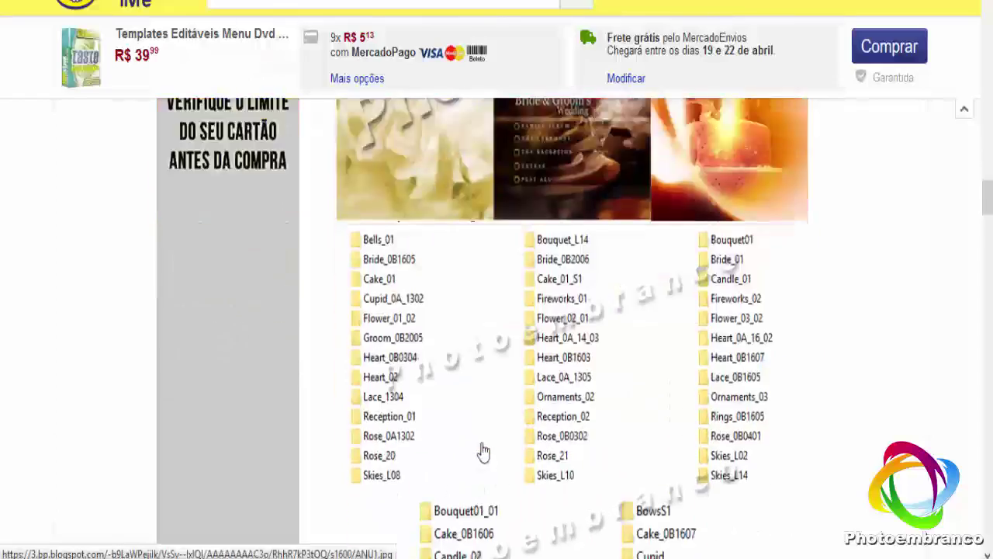
{"action": "scroll", "coordinate": [484, 453], "scroll_direction": "up", "scroll_amount": 4}
{"action": "scroll", "coordinate": [486, 435], "scroll_direction": "up", "scroll_amount": 3}
{"action": "scroll", "coordinate": [489, 419], "scroll_direction": "up", "scroll_amount": 5}
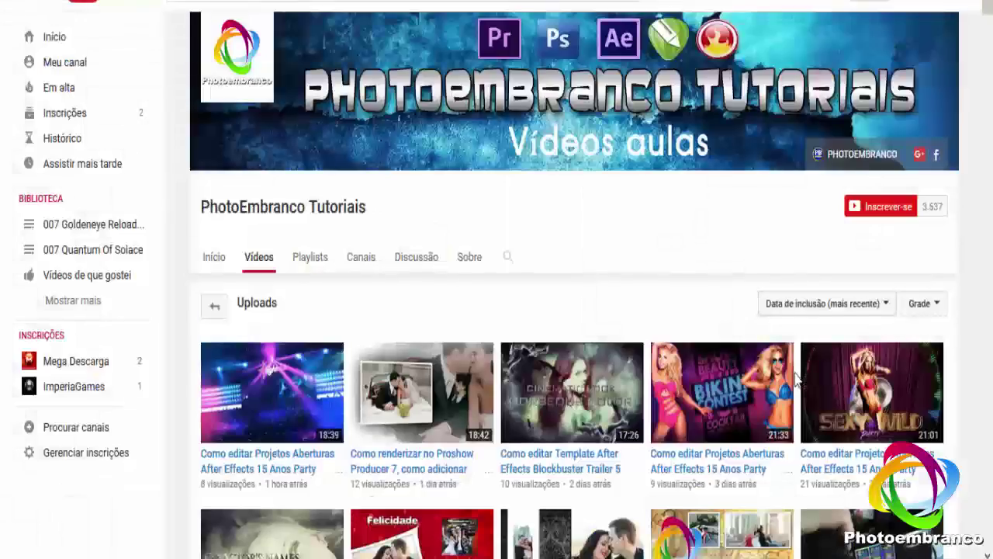
{"action": "scroll", "coordinate": [873, 332], "scroll_direction": "down", "scroll_amount": 3}
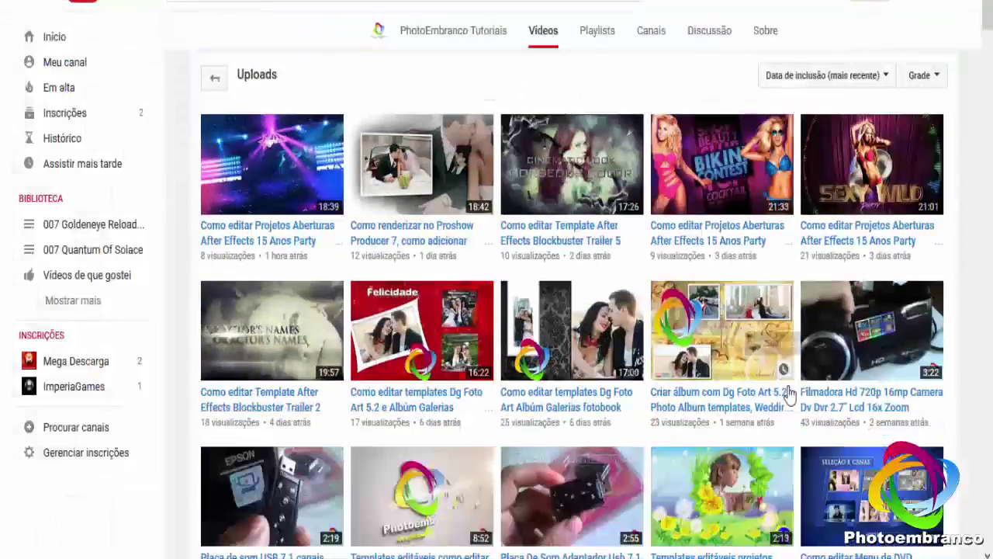
{"action": "scroll", "coordinate": [873, 332], "scroll_direction": "down", "scroll_amount": 3}
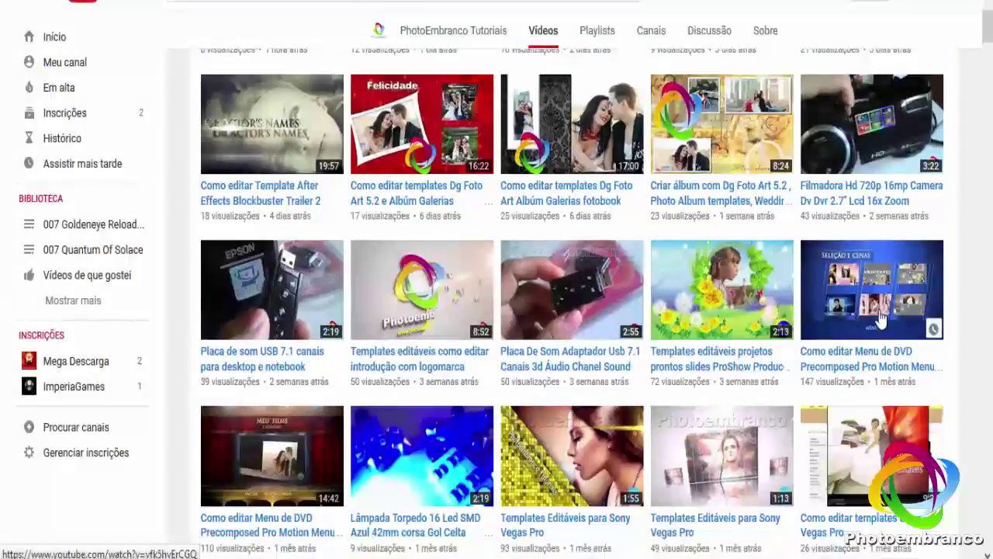
{"action": "scroll", "coordinate": [879, 317], "scroll_direction": "up", "scroll_amount": 1}
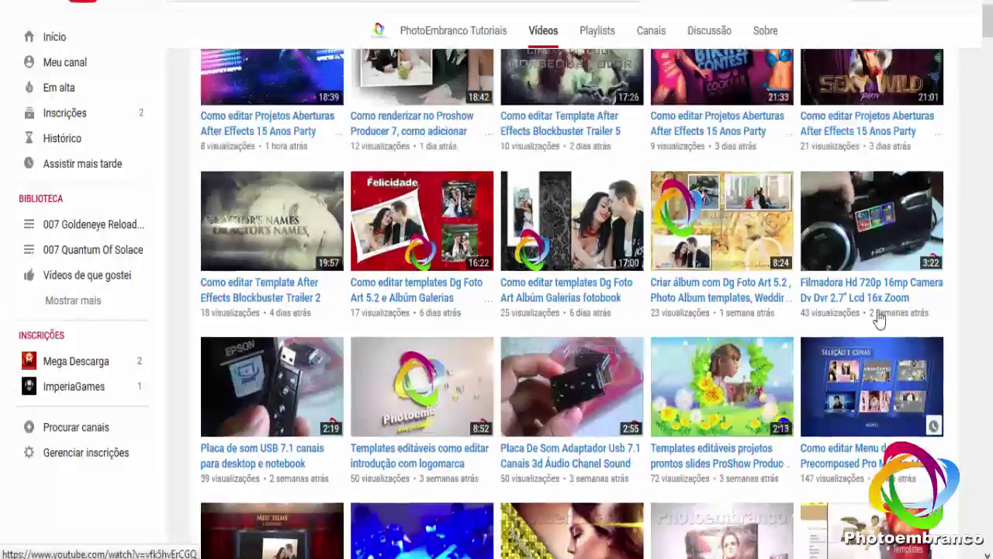
{"action": "scroll", "coordinate": [877, 318], "scroll_direction": "up", "scroll_amount": 2}
{"action": "scroll", "coordinate": [873, 333], "scroll_direction": "up", "scroll_amount": 2}
{"action": "scroll", "coordinate": [869, 353], "scroll_direction": "up", "scroll_amount": 1}
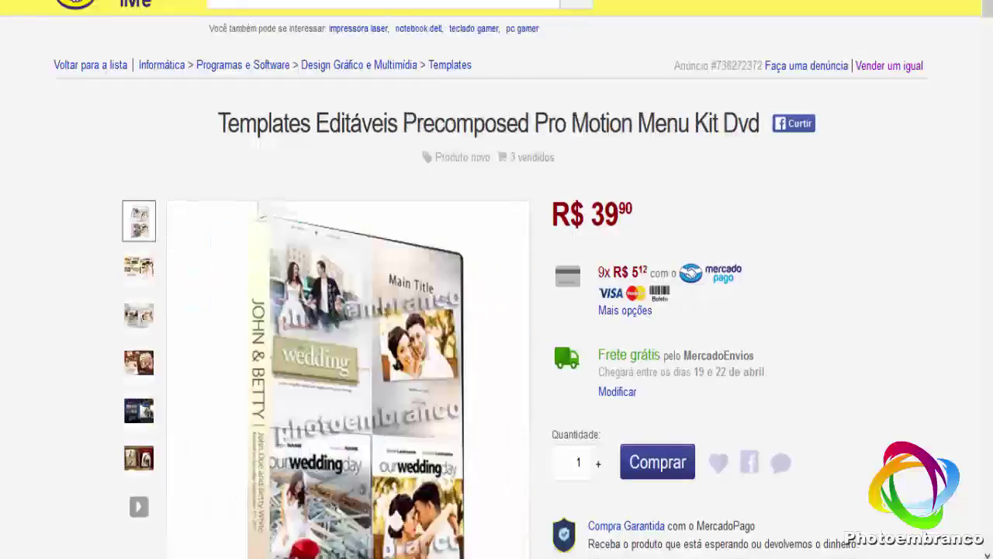
- Scroll the product page up and down to reach the seller's link
{"action": "scroll", "coordinate": [341, 268], "scroll_direction": "down", "scroll_amount": 3}
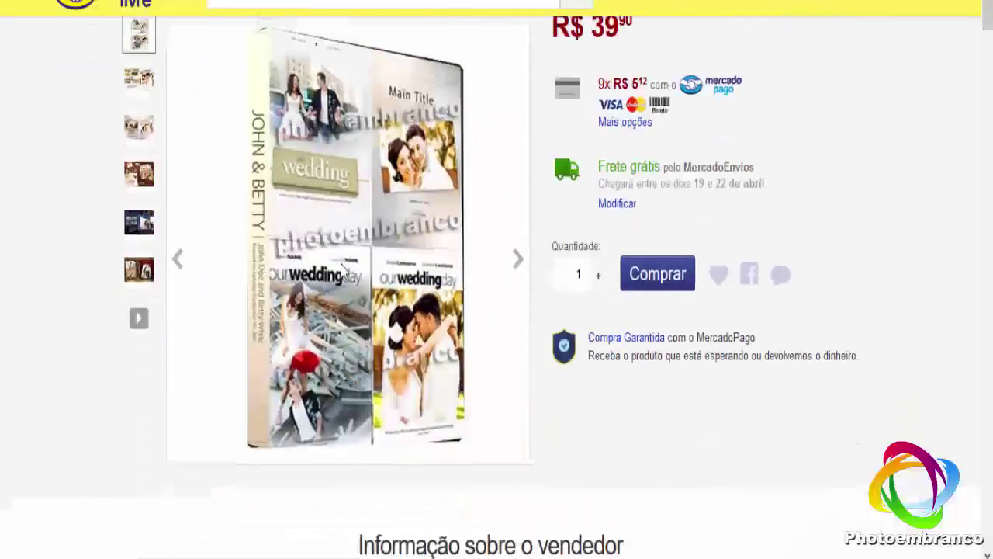
{"action": "scroll", "coordinate": [341, 263], "scroll_direction": "up", "scroll_amount": 2}
{"action": "scroll", "coordinate": [341, 263], "scroll_direction": "up", "scroll_amount": 1}
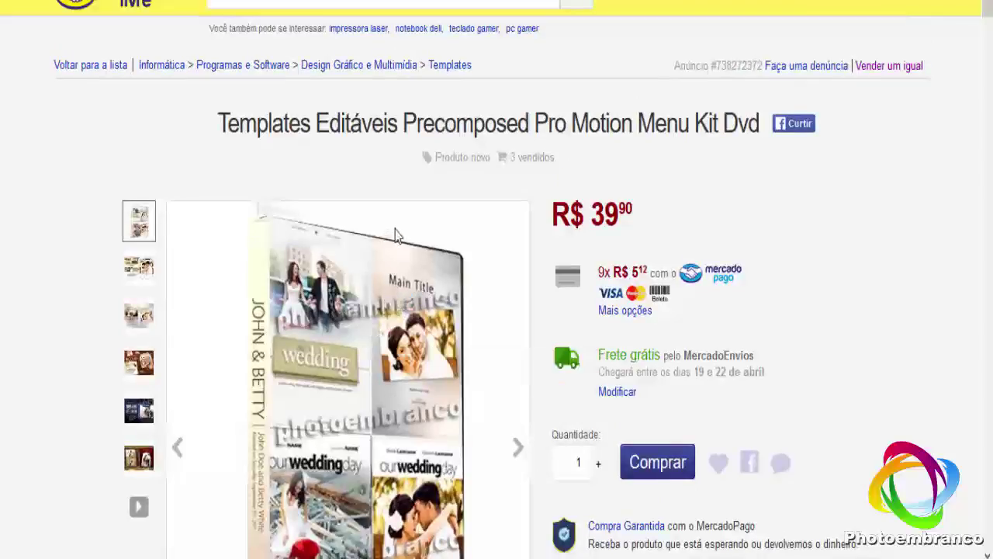
{"action": "scroll", "coordinate": [465, 375], "scroll_direction": "down", "scroll_amount": 3}
{"action": "scroll", "coordinate": [359, 375], "scroll_direction": "up", "scroll_amount": 2}
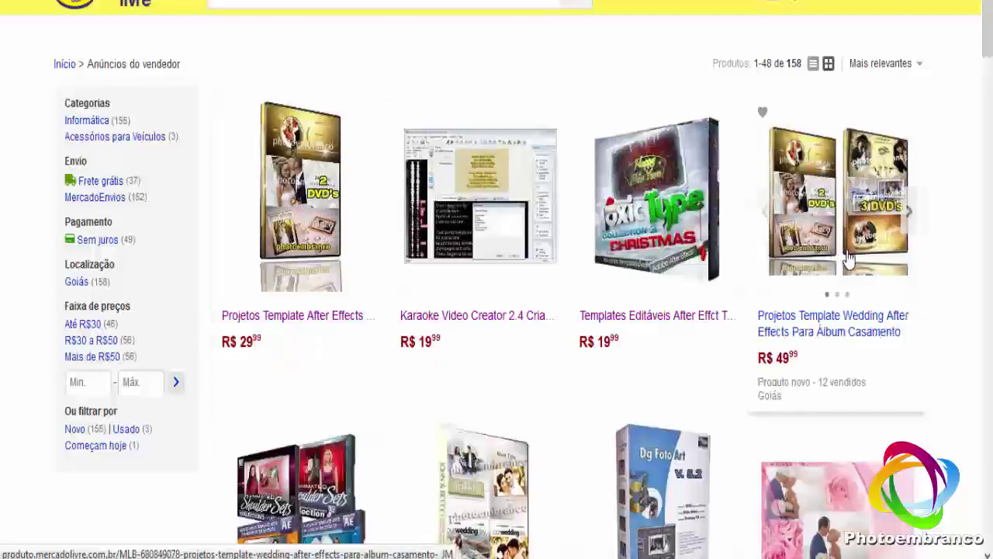
{"action": "scroll", "coordinate": [849, 260], "scroll_direction": "down", "scroll_amount": 2}
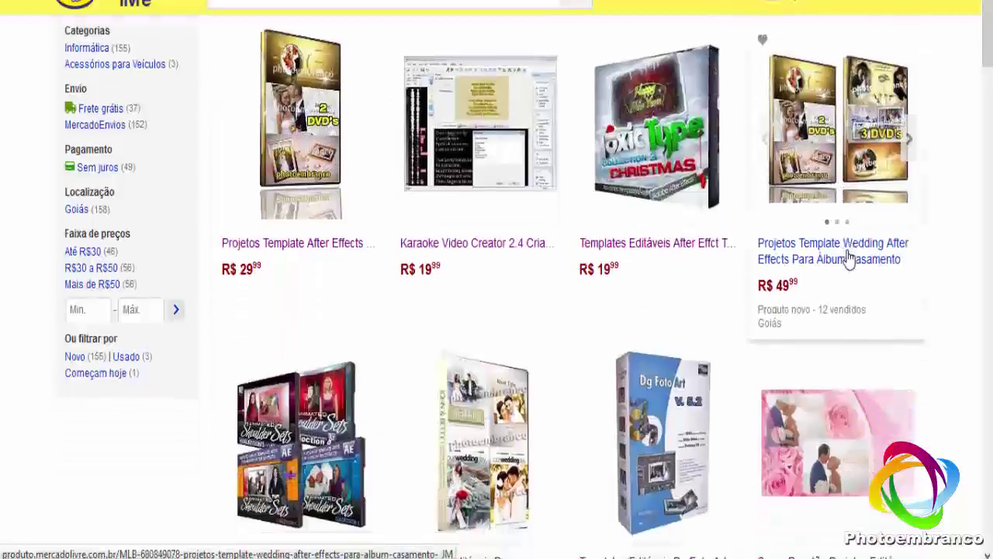
{"action": "scroll", "coordinate": [404, 326], "scroll_direction": "down", "scroll_amount": 1}
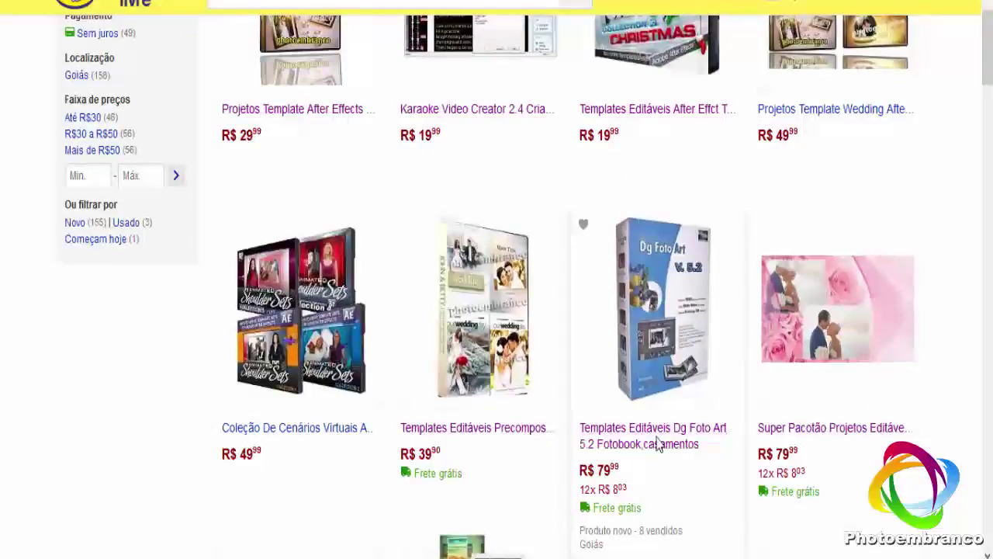
{"action": "scroll", "coordinate": [872, 362], "scroll_direction": "down", "scroll_amount": 1}
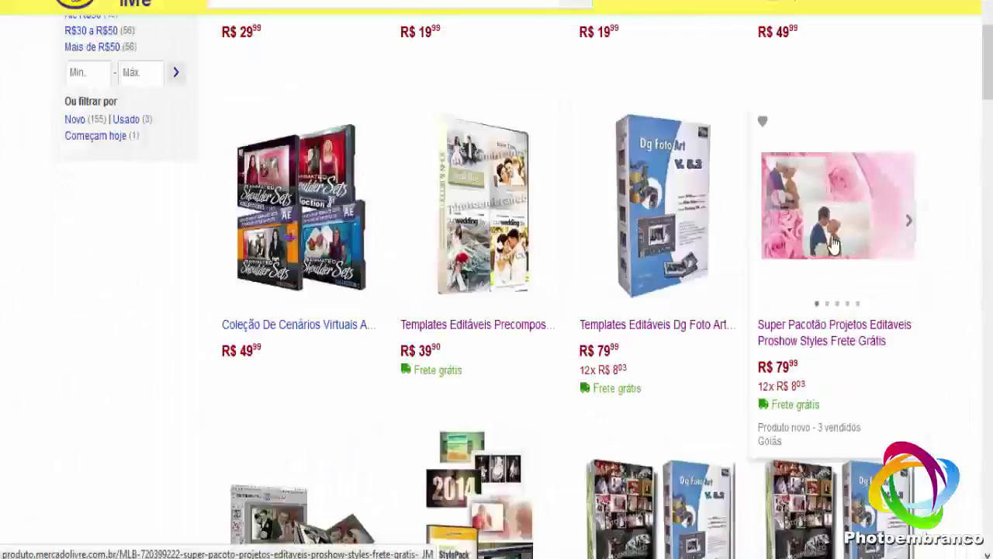
{"action": "scroll", "coordinate": [421, 395], "scroll_direction": "down", "scroll_amount": 2}
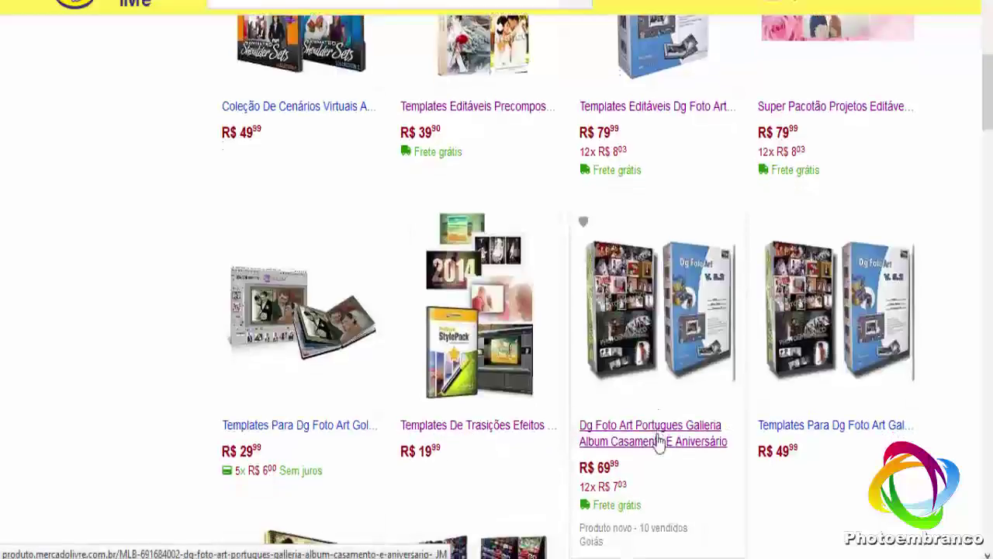
{"action": "scroll", "coordinate": [658, 443], "scroll_direction": "down", "scroll_amount": 2}
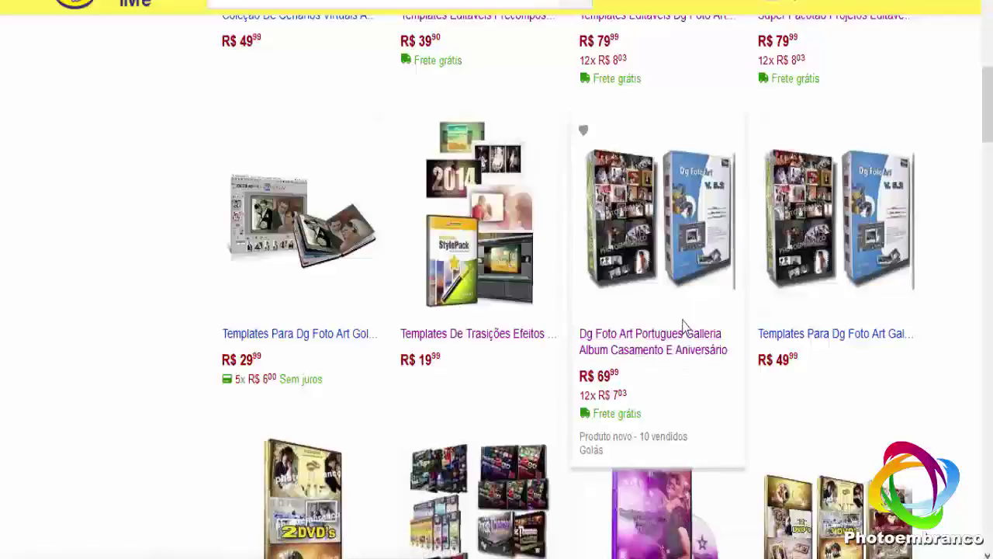
{"action": "scroll", "coordinate": [683, 325], "scroll_direction": "down", "scroll_amount": 3}
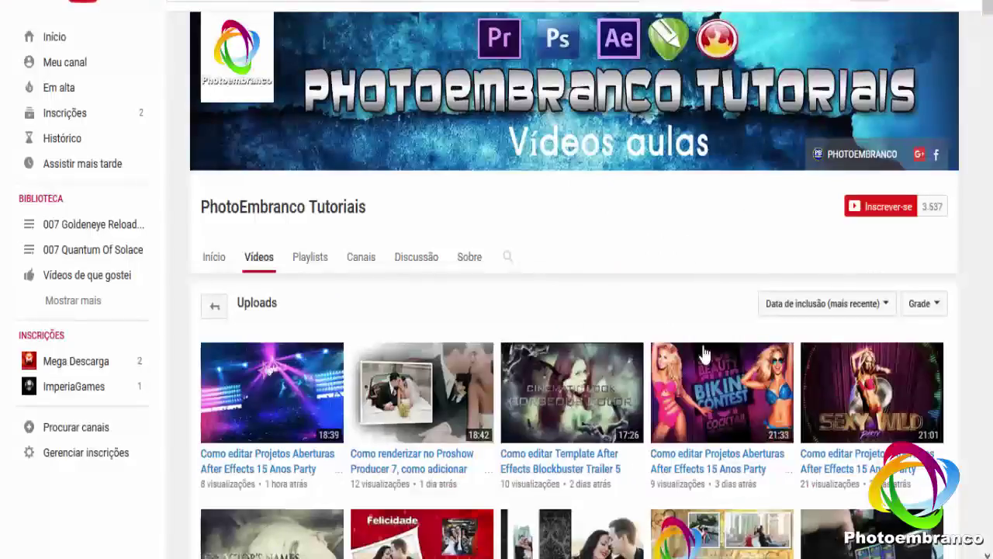
{"action": "scroll", "coordinate": [705, 353], "scroll_direction": "down", "scroll_amount": 3}
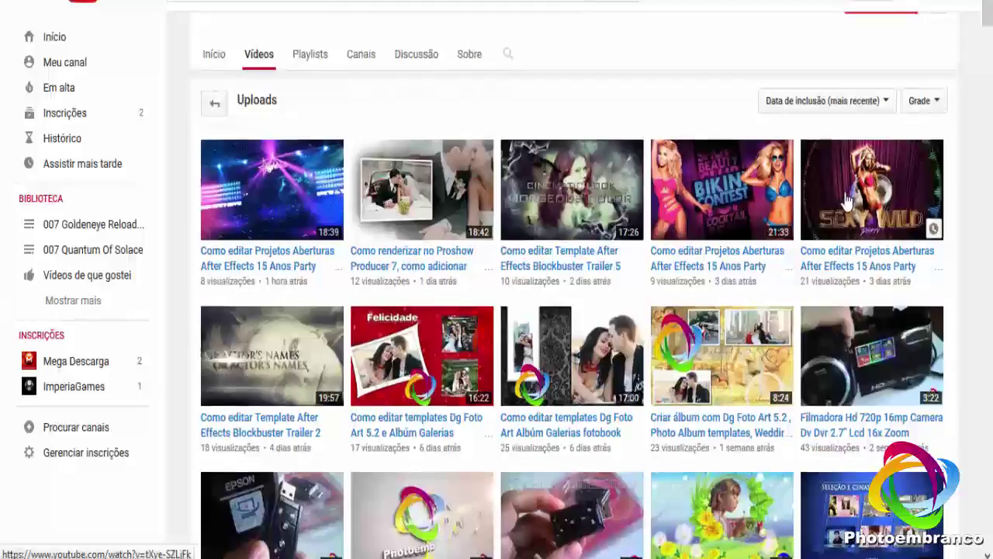
{"action": "scroll", "coordinate": [849, 205], "scroll_direction": "up", "scroll_amount": 3}
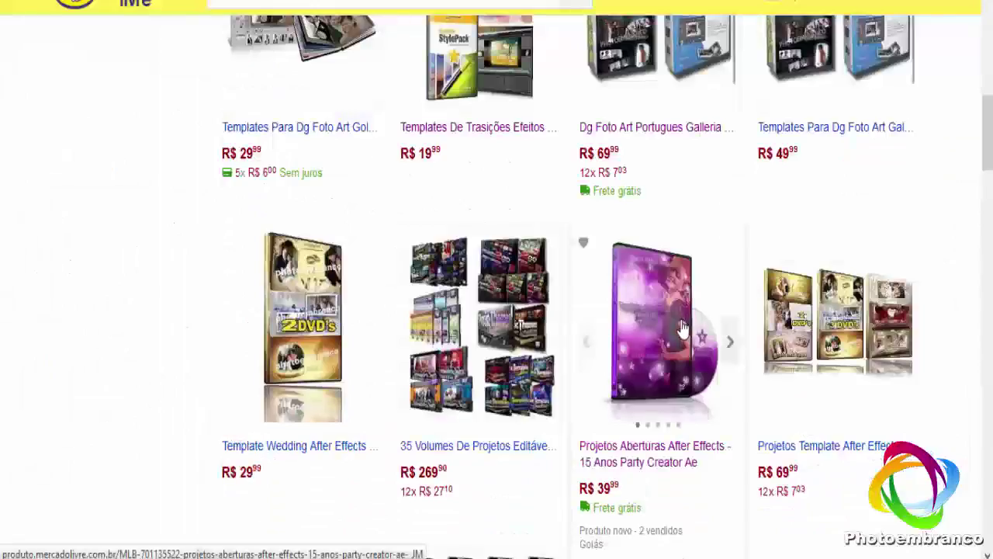
{"action": "scroll", "coordinate": [699, 334], "scroll_direction": "down", "scroll_amount": 4}
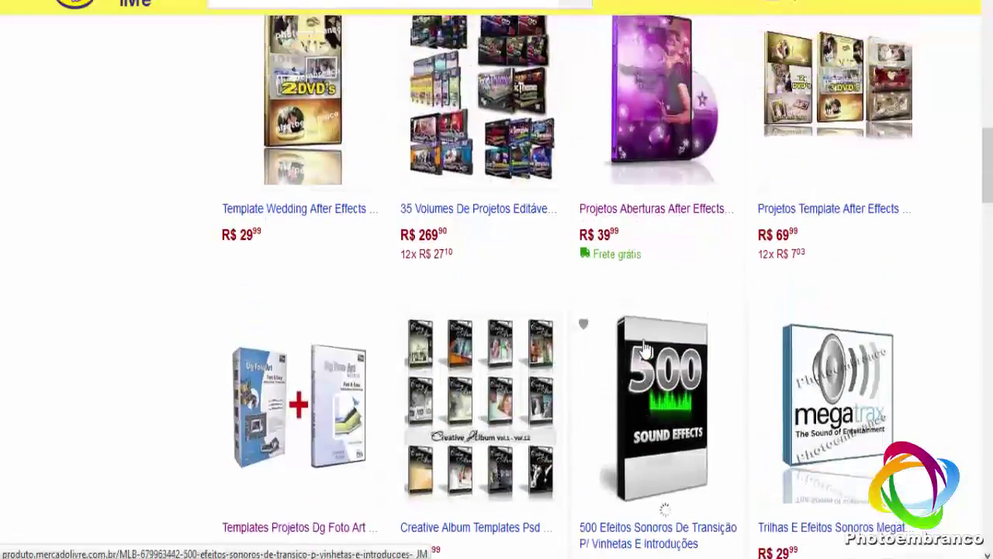
{"action": "scroll", "coordinate": [644, 349], "scroll_direction": "down", "scroll_amount": 3}
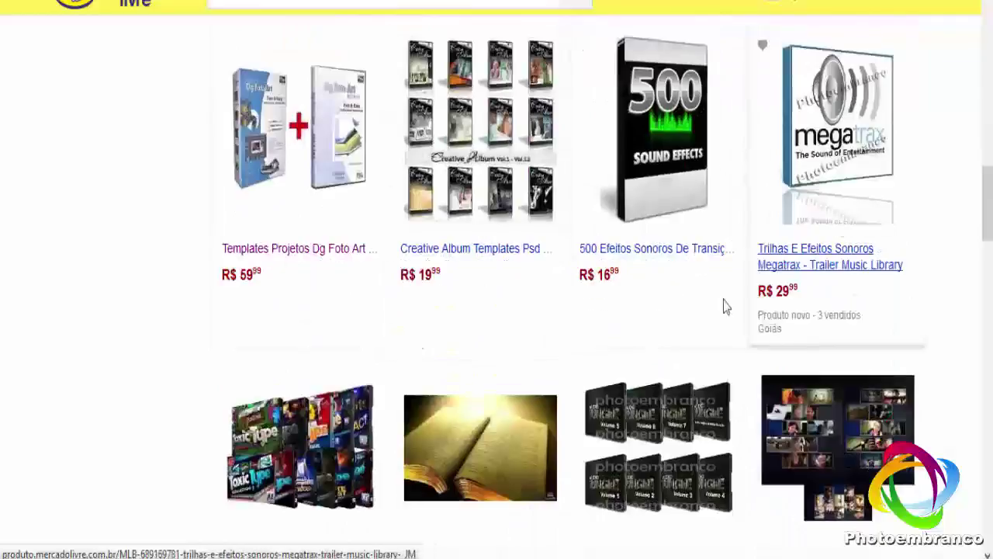
{"action": "scroll", "coordinate": [723, 306], "scroll_direction": "down", "scroll_amount": 3}
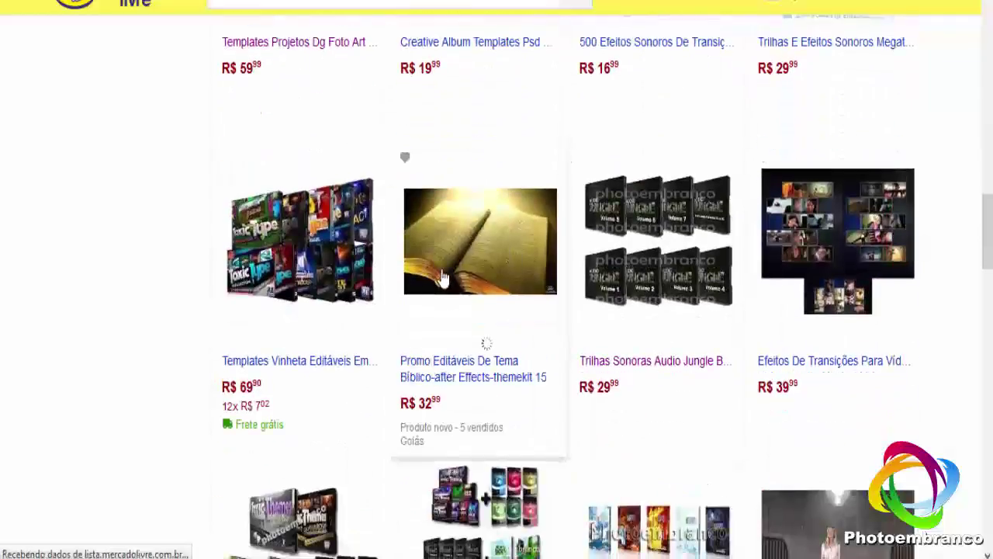
{"action": "scroll", "coordinate": [443, 277], "scroll_direction": "up", "scroll_amount": 10}
{"action": "scroll", "coordinate": [474, 326], "scroll_direction": "up", "scroll_amount": 3}
{"action": "scroll", "coordinate": [481, 334], "scroll_direction": "down", "scroll_amount": 3}
{"action": "scroll", "coordinate": [497, 337], "scroll_direction": "down", "scroll_amount": 5}
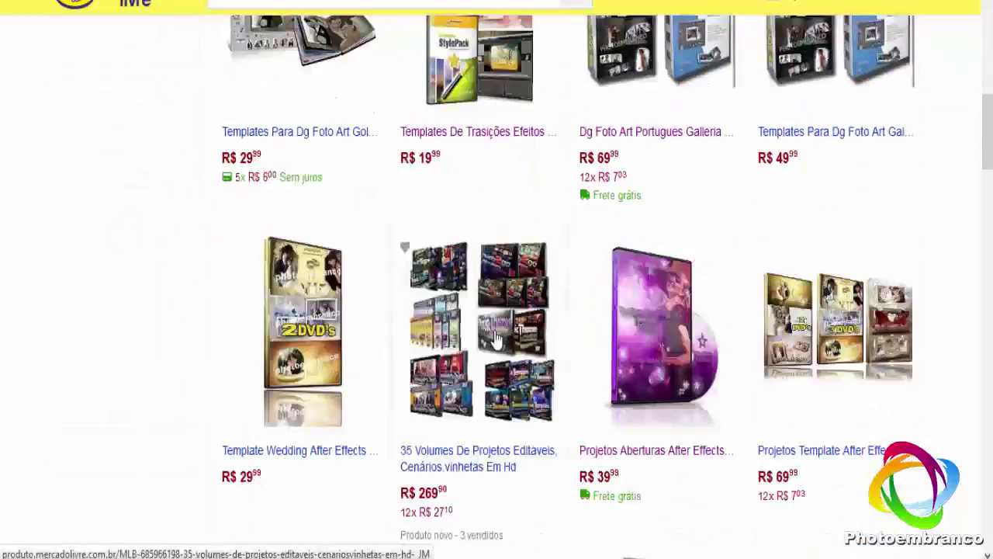
{"action": "scroll", "coordinate": [590, 345], "scroll_direction": "down", "scroll_amount": 4}
{"action": "scroll", "coordinate": [691, 355], "scroll_direction": "down", "scroll_amount": 5}
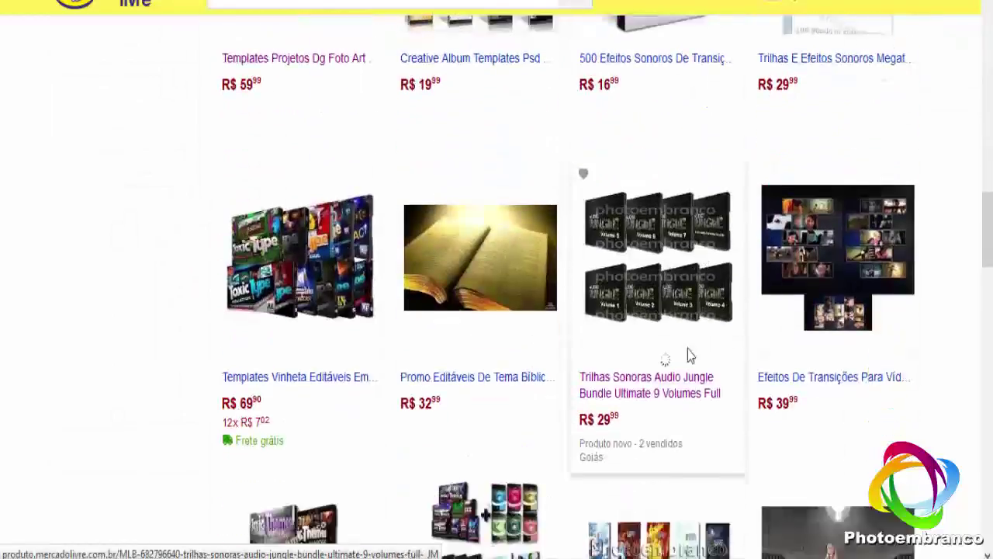
{"action": "scroll", "coordinate": [691, 356], "scroll_direction": "down", "scroll_amount": 3}
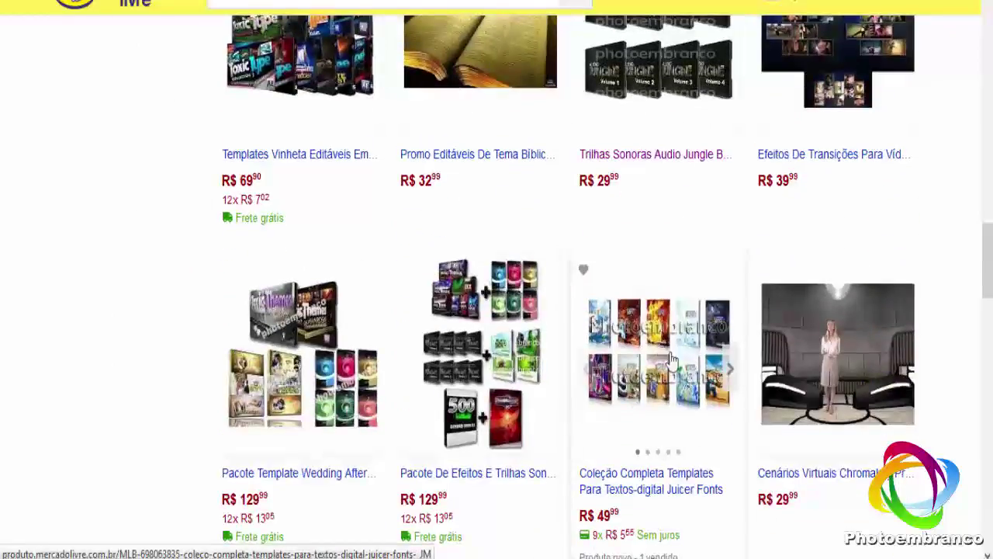
{"action": "scroll", "coordinate": [675, 365], "scroll_direction": "down", "scroll_amount": 3}
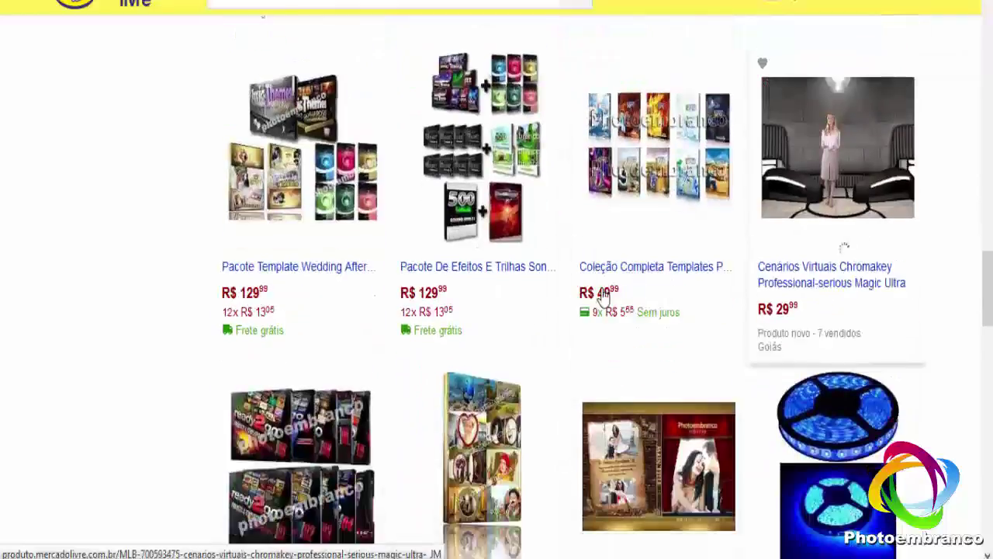
{"action": "scroll", "coordinate": [916, 252], "scroll_direction": "down", "scroll_amount": 4}
{"action": "scroll", "coordinate": [198, 225], "scroll_direction": "down", "scroll_amount": 4}
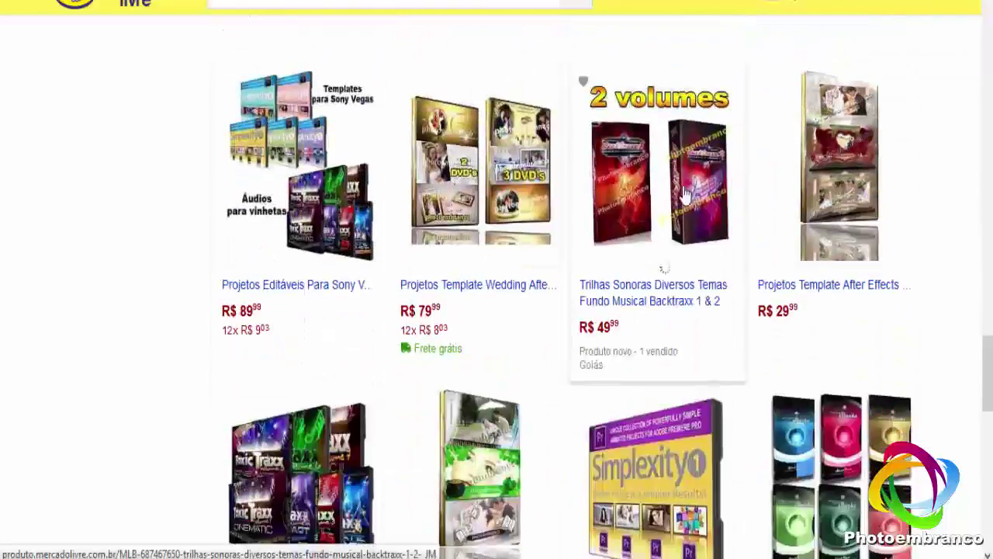
{"action": "scroll", "coordinate": [613, 247], "scroll_direction": "down", "scroll_amount": 3}
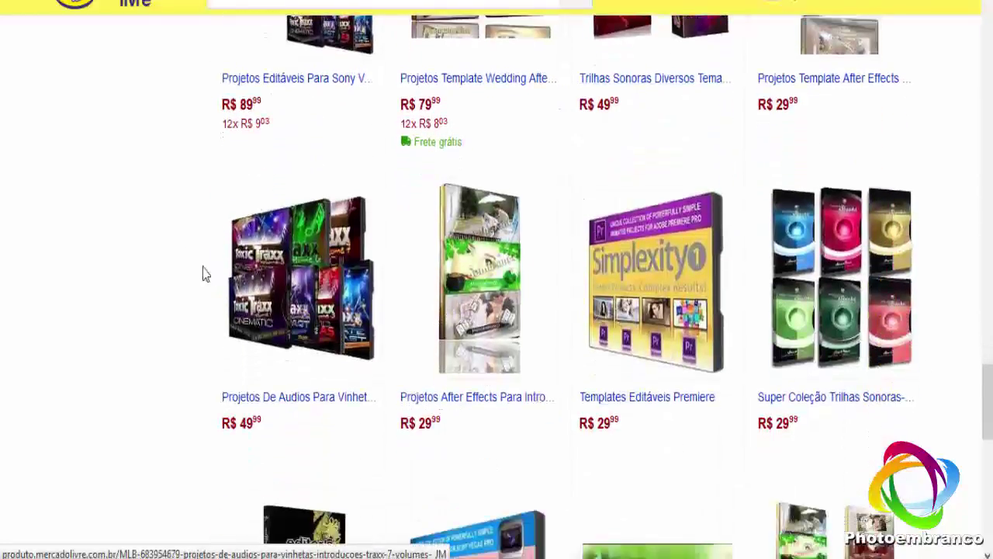
{"action": "scroll", "coordinate": [652, 280], "scroll_direction": "down", "scroll_amount": 1}
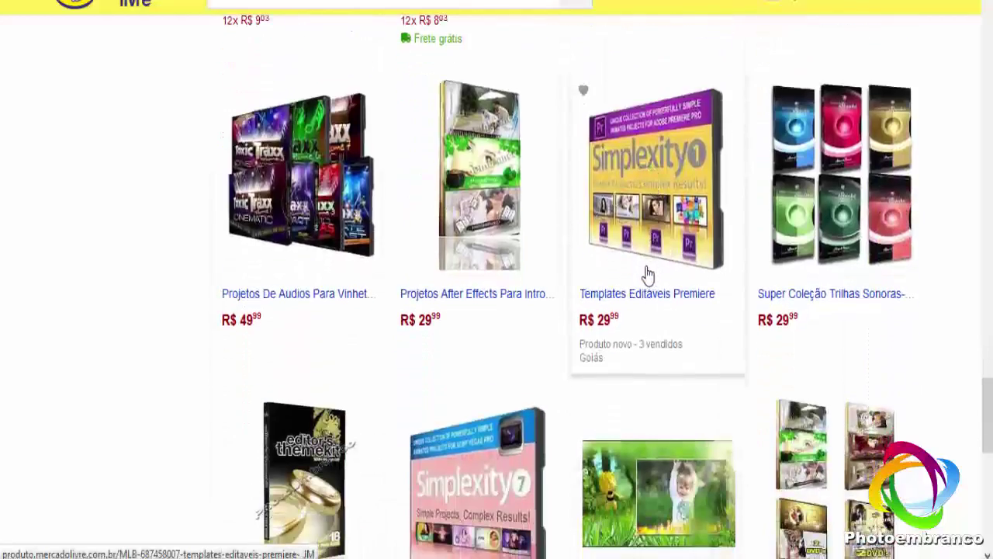
{"action": "scroll", "coordinate": [648, 275], "scroll_direction": "up", "scroll_amount": 5}
{"action": "scroll", "coordinate": [643, 300], "scroll_direction": "up", "scroll_amount": 5}
{"action": "scroll", "coordinate": [665, 343], "scroll_direction": "up", "scroll_amount": 5}
{"action": "scroll", "coordinate": [666, 329], "scroll_direction": "up", "scroll_amount": 5}
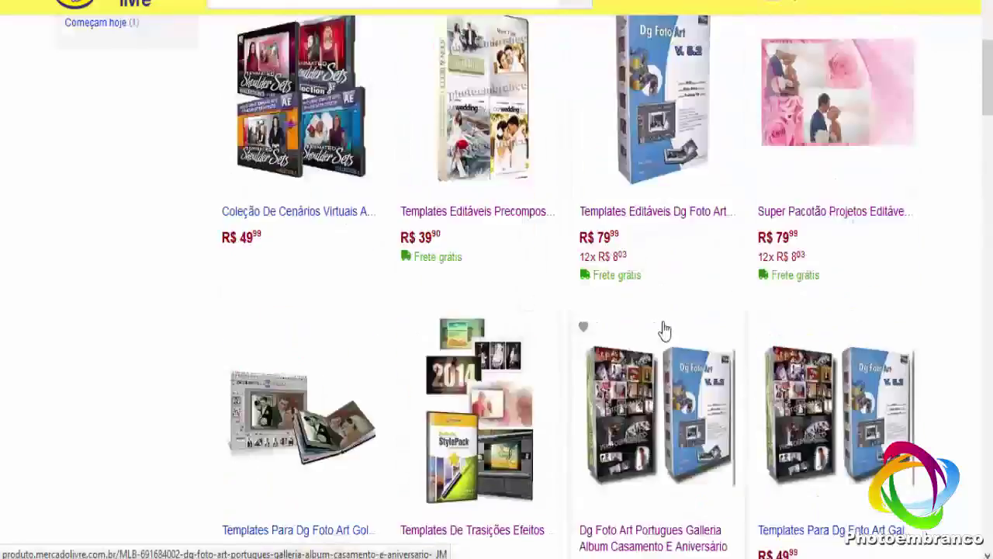
{"action": "scroll", "coordinate": [665, 330], "scroll_direction": "up", "scroll_amount": 5}
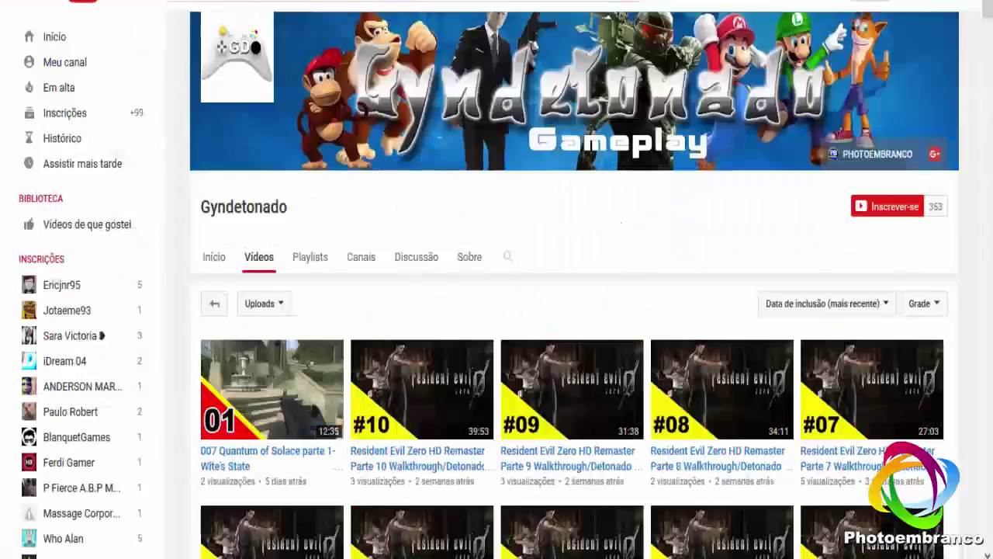
- Scroll down the Gyndetonado channel's Vídeos grid and back up to the channel banner
{"action": "scroll", "coordinate": [619, 217], "scroll_direction": "down", "scroll_amount": 3}
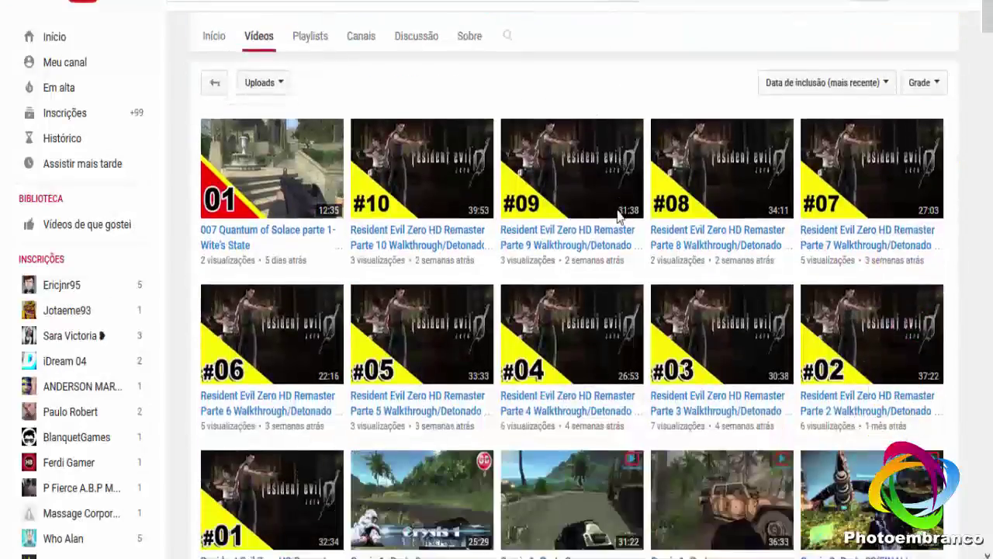
{"action": "scroll", "coordinate": [620, 218], "scroll_direction": "down", "scroll_amount": 3}
{"action": "scroll", "coordinate": [619, 221], "scroll_direction": "up", "scroll_amount": 3}
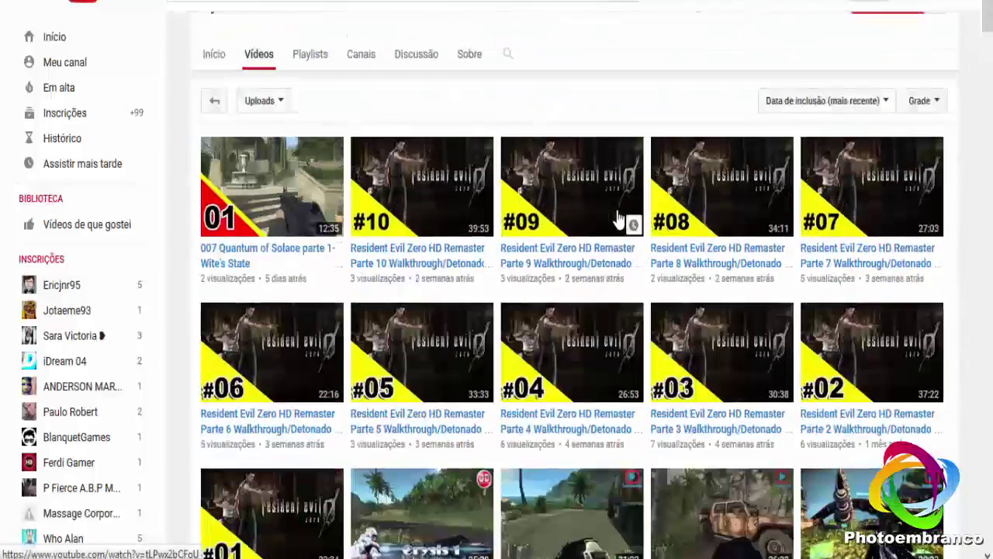
{"action": "scroll", "coordinate": [620, 218], "scroll_direction": "down", "scroll_amount": 1}
{"action": "scroll", "coordinate": [579, 332], "scroll_direction": "down", "scroll_amount": 2}
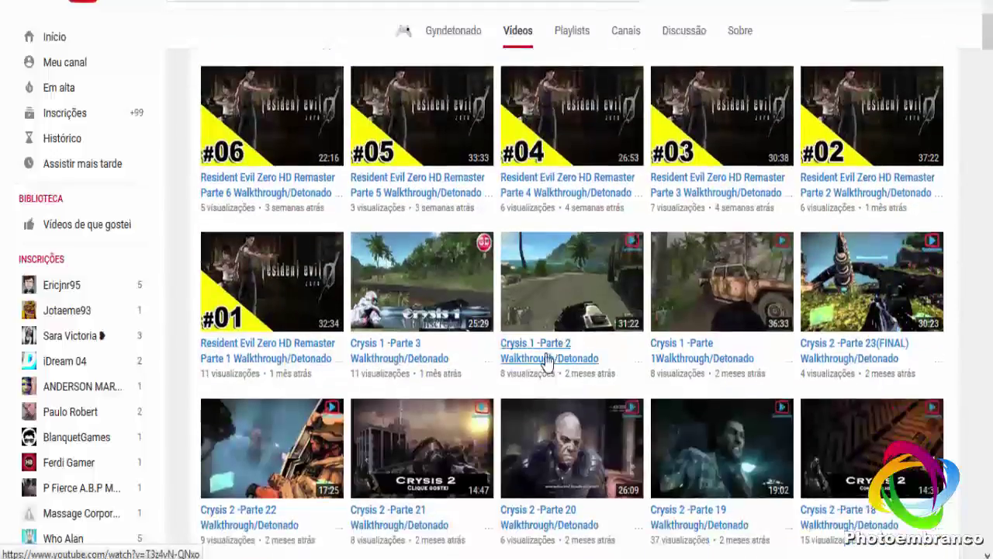
{"action": "scroll", "coordinate": [547, 365], "scroll_direction": "down", "scroll_amount": 3}
{"action": "scroll", "coordinate": [545, 365], "scroll_direction": "down", "scroll_amount": 3}
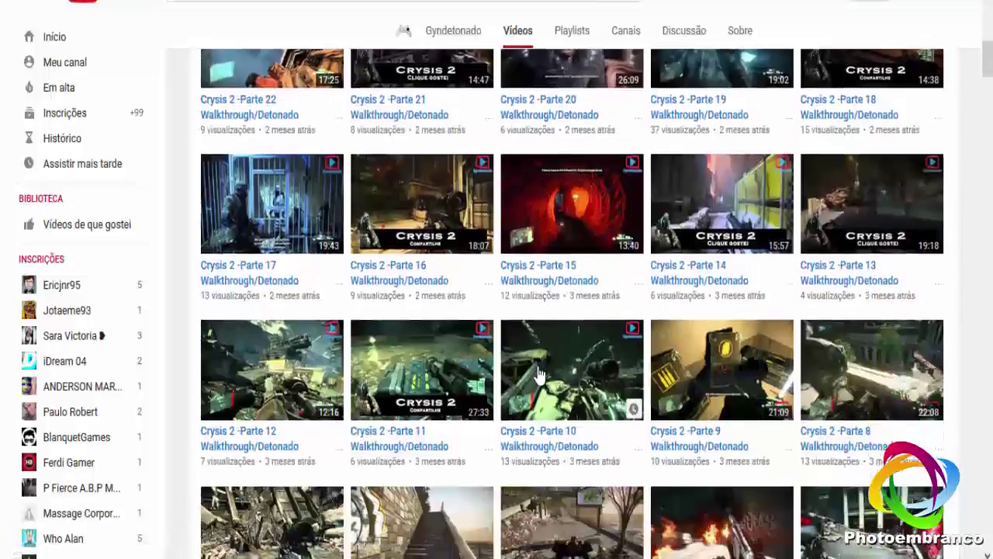
{"action": "scroll", "coordinate": [543, 367], "scroll_direction": "down", "scroll_amount": 2}
{"action": "scroll", "coordinate": [540, 372], "scroll_direction": "down", "scroll_amount": 4}
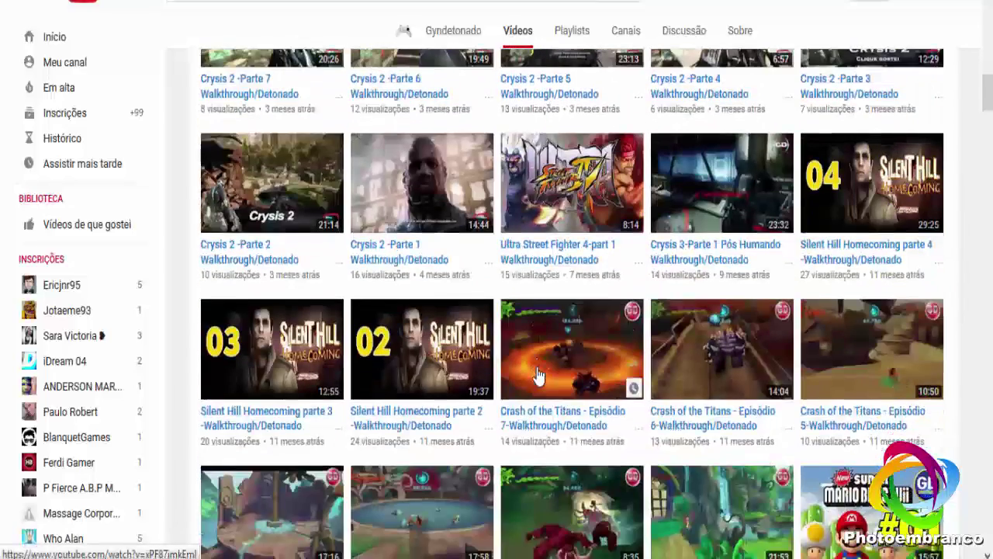
{"action": "scroll", "coordinate": [540, 375], "scroll_direction": "up", "scroll_amount": 4}
{"action": "scroll", "coordinate": [539, 376], "scroll_direction": "down", "scroll_amount": 1}
{"action": "scroll", "coordinate": [540, 374], "scroll_direction": "down", "scroll_amount": 3}
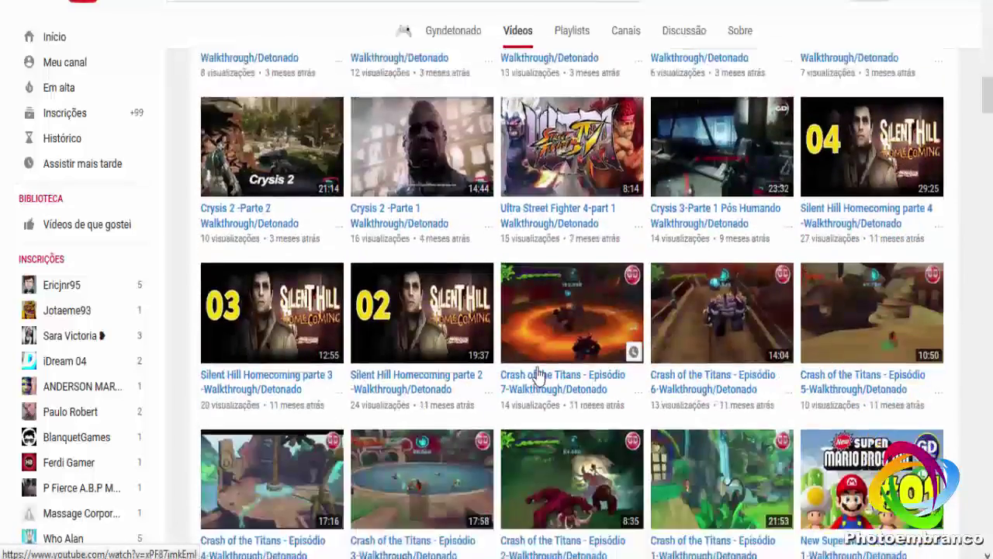
{"action": "scroll", "coordinate": [539, 374], "scroll_direction": "down", "scroll_amount": 5}
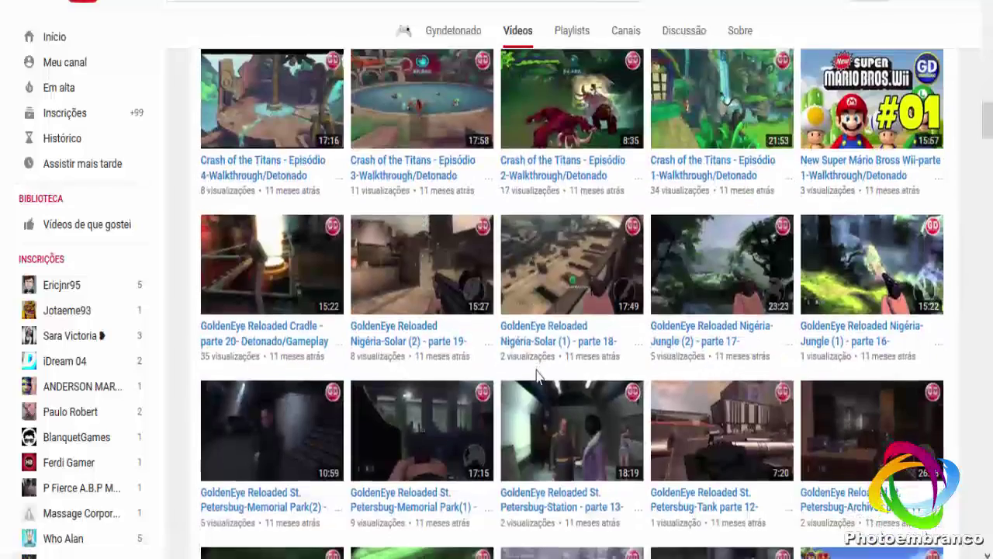
{"action": "scroll", "coordinate": [538, 371], "scroll_direction": "up", "scroll_amount": 6}
{"action": "scroll", "coordinate": [535, 376], "scroll_direction": "up", "scroll_amount": 9}
{"action": "scroll", "coordinate": [534, 376], "scroll_direction": "up", "scroll_amount": 5}
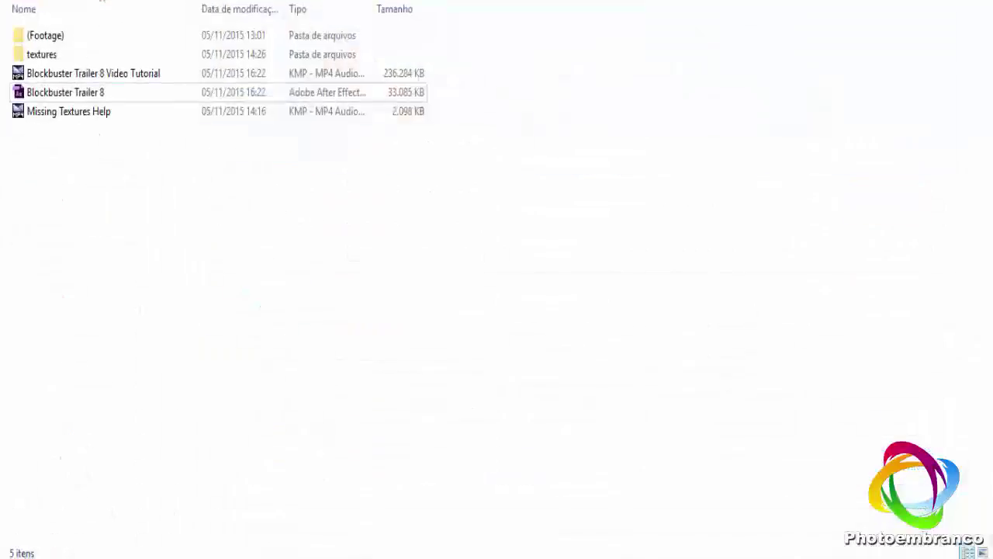
- Drag-select the five Blockbuster Trailer 8 template files, then clear the selection
{"action": "left_click_drag", "start_coordinate": [177, 353], "coordinate": [164, 95]}
{"action": "left_click", "coordinate": [115, 212]}
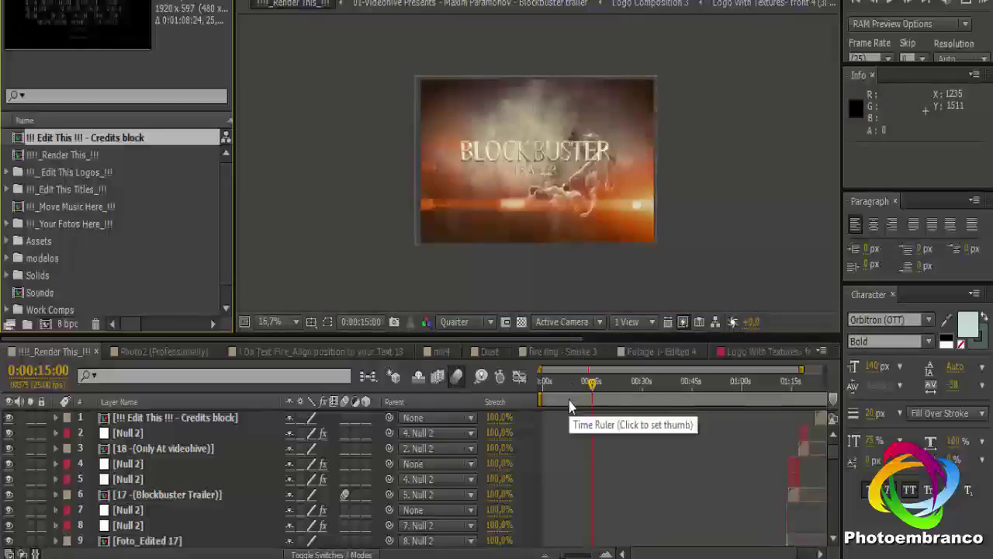
- Scrub the Render This timeline to 0:00:06:04, then select and toggle the 01-Videohive Presents layer
{"action": "left_click", "coordinate": [836, 458]}
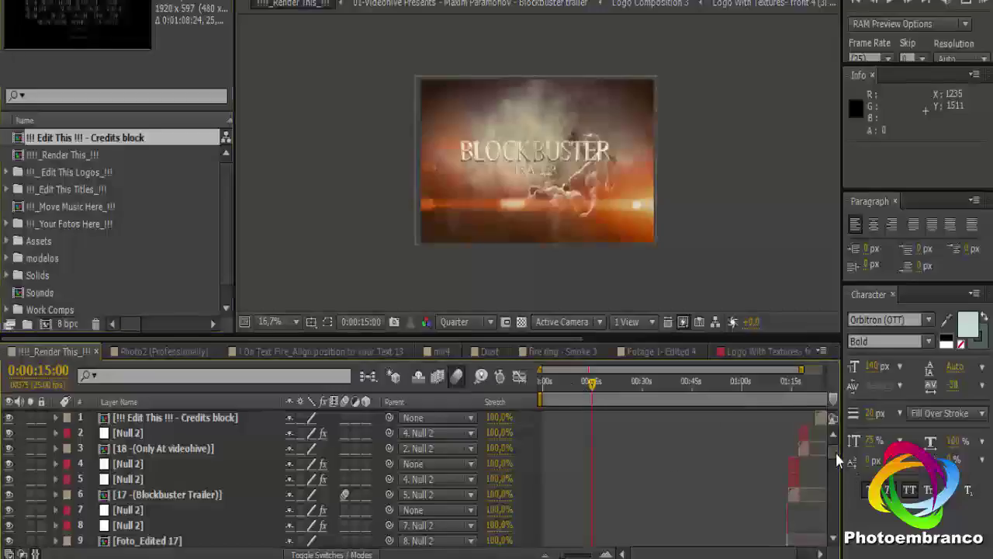
{"action": "left_click_drag", "start_coordinate": [835, 451], "coordinate": [834, 554]}
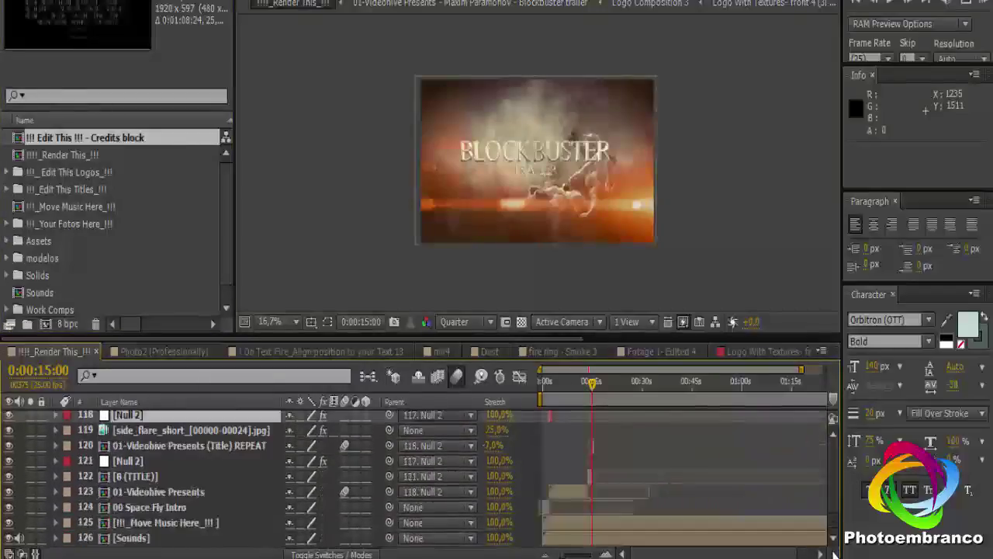
{"action": "left_click", "coordinate": [570, 392]}
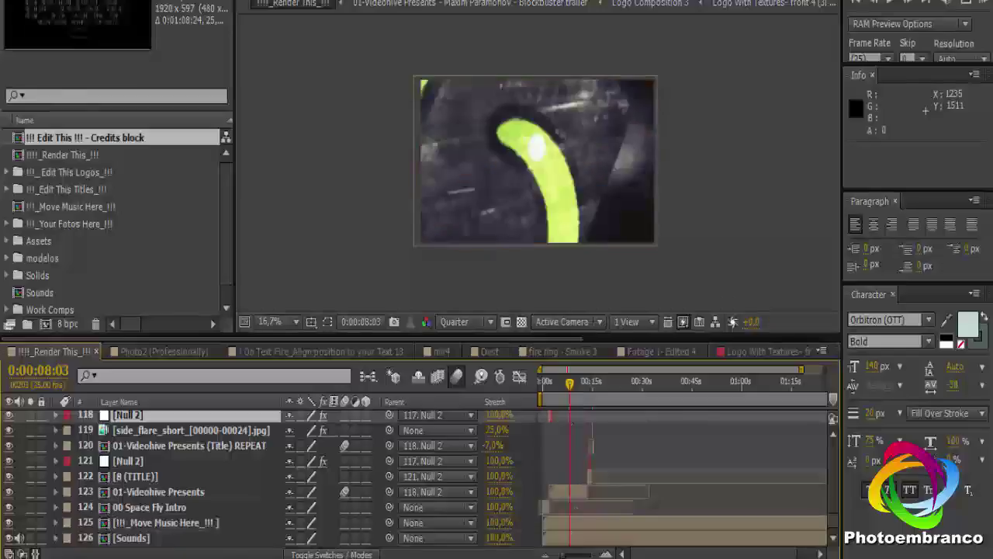
{"action": "left_click", "coordinate": [558, 393]}
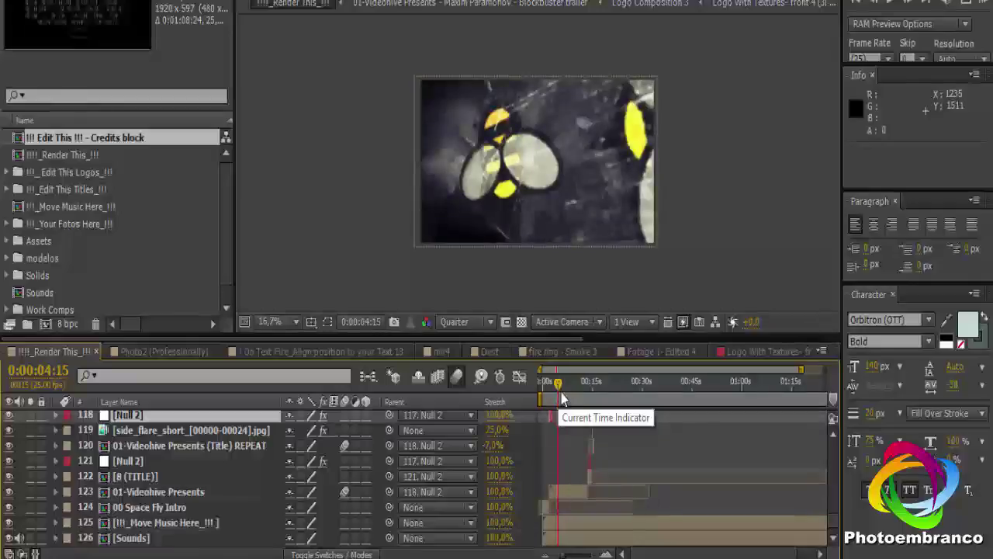
{"action": "left_click", "coordinate": [553, 397]}
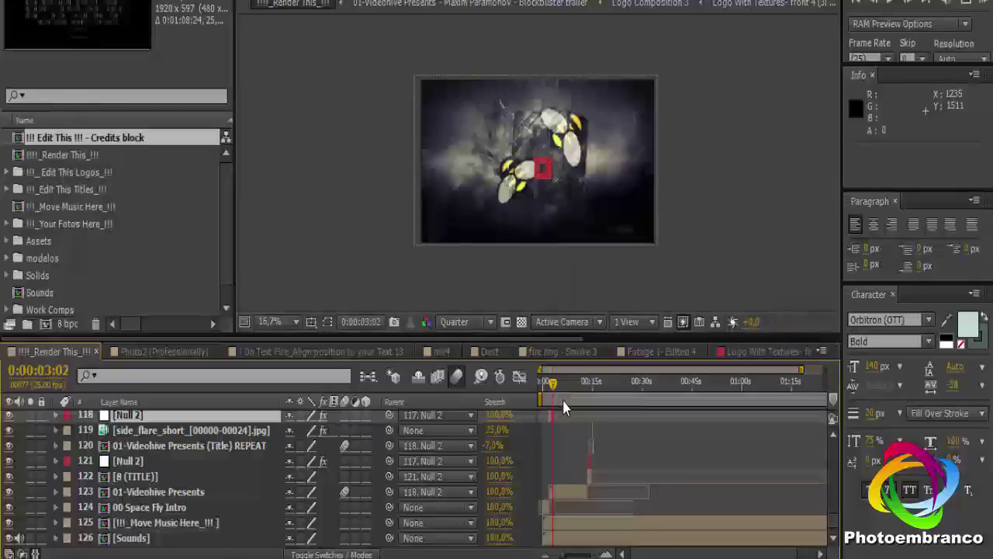
{"action": "left_click", "coordinate": [563, 396]}
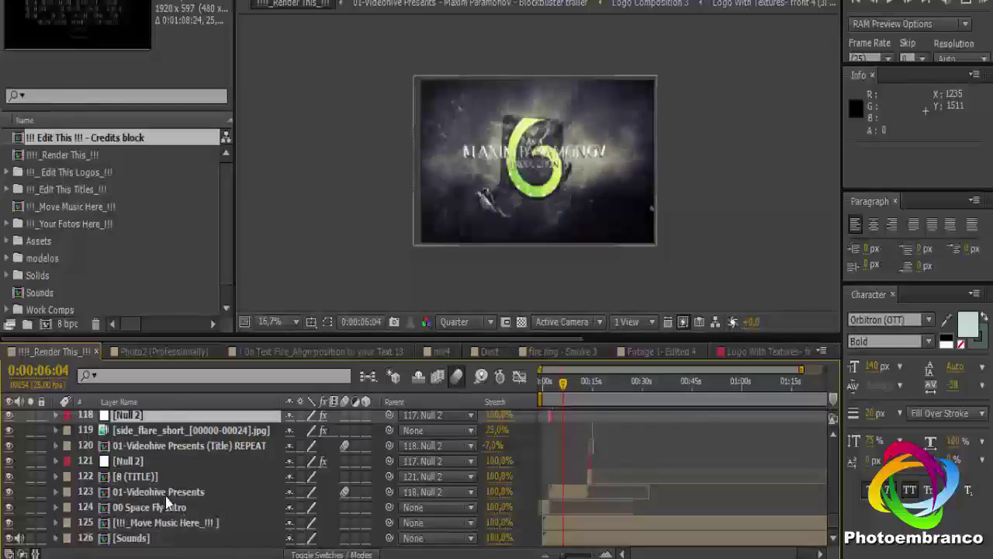
{"action": "left_click", "coordinate": [166, 495]}
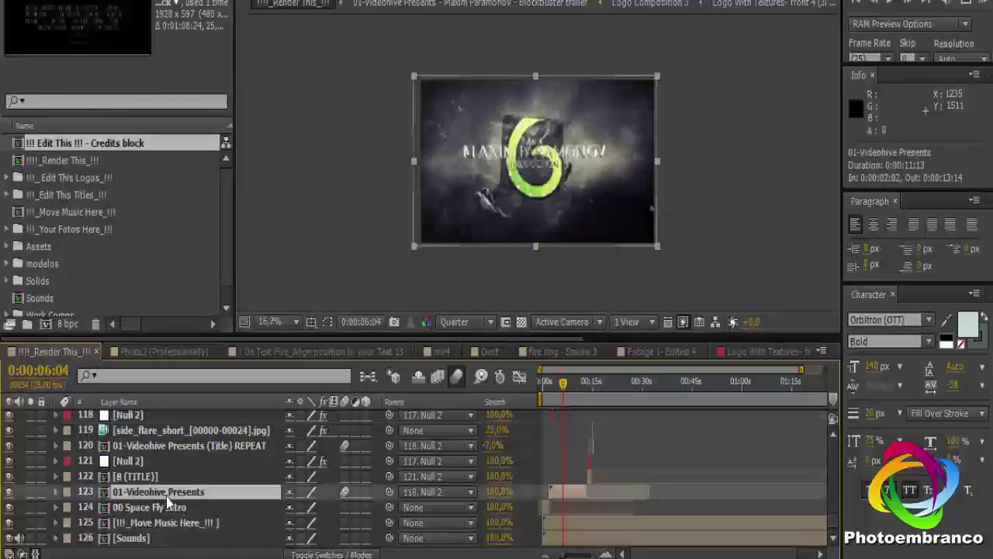
{"action": "left_click", "coordinate": [8, 496]}
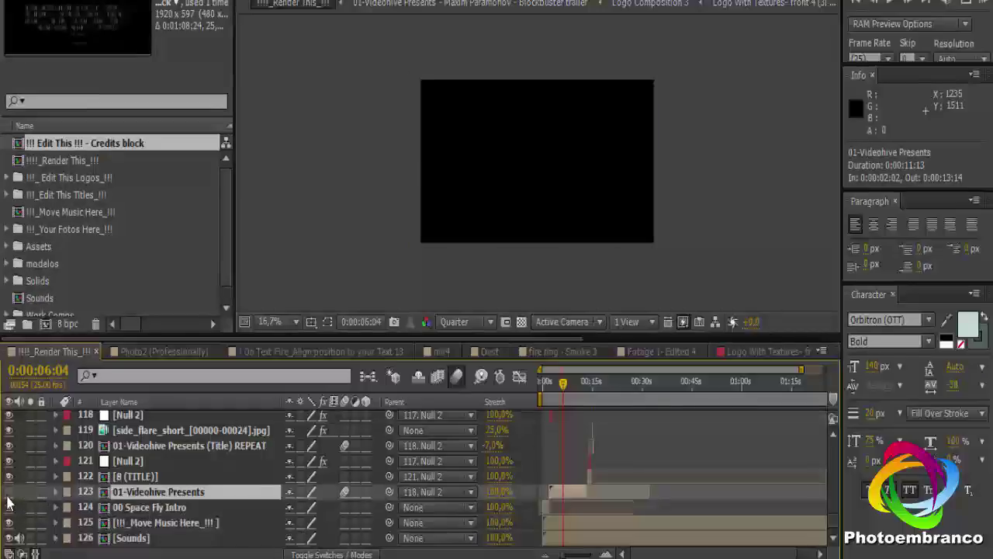
- Open the 01-Videohive Presents precomp at 0:00:01:14 and toggle the Logo Composition layer off and on
{"action": "double_click", "coordinate": [163, 497]}
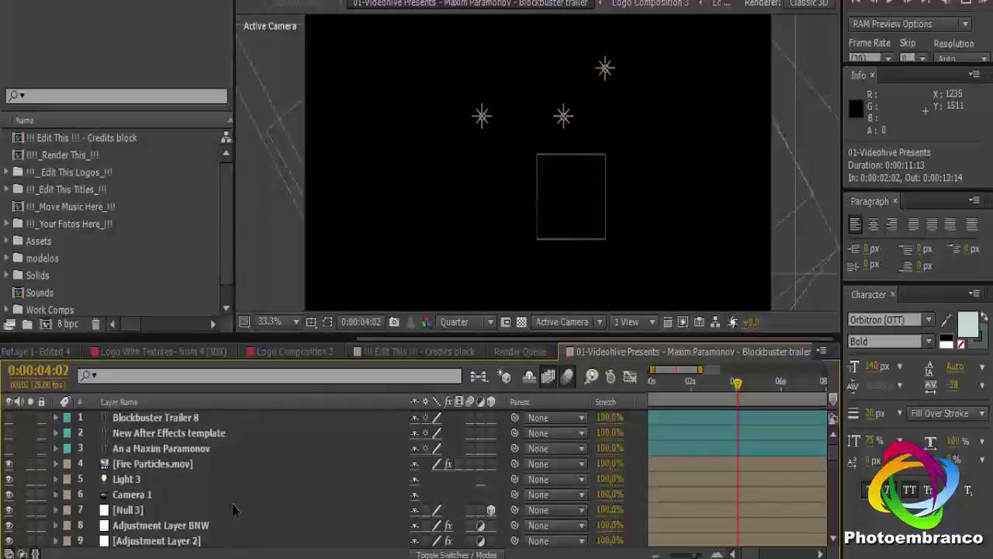
{"action": "left_click", "coordinate": [682, 398]}
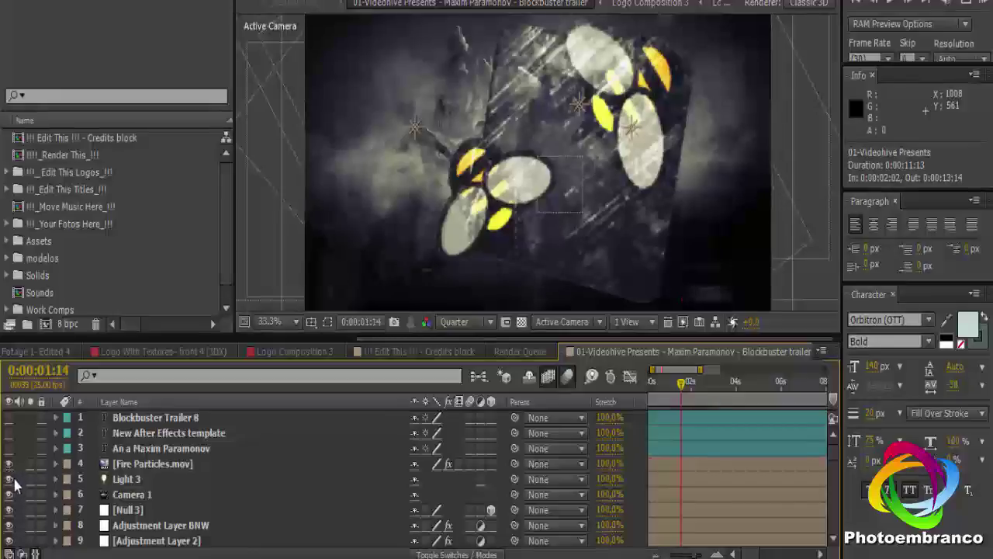
{"action": "left_click_drag", "start_coordinate": [830, 457], "coordinate": [835, 489]}
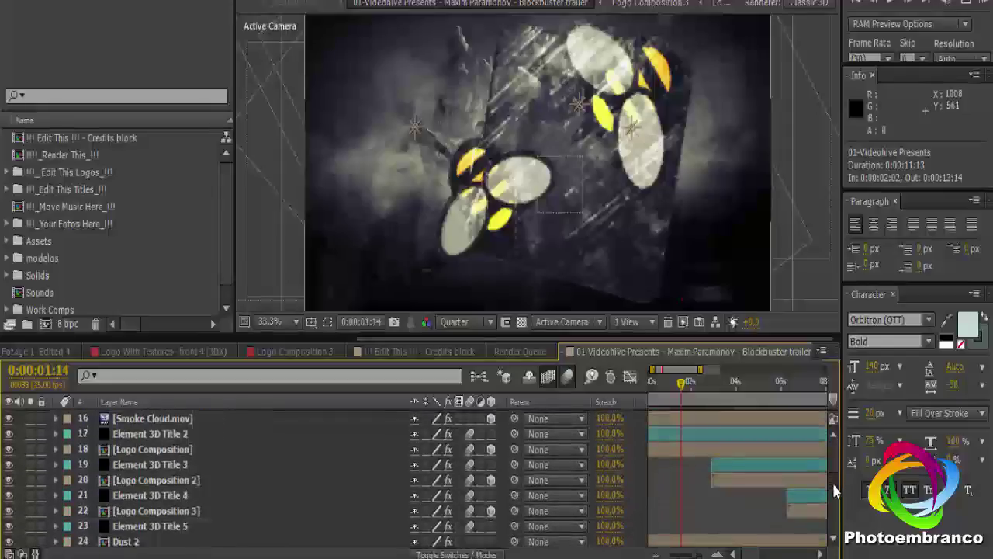
{"action": "scroll", "coordinate": [832, 477], "scroll_direction": "up", "scroll_amount": 2}
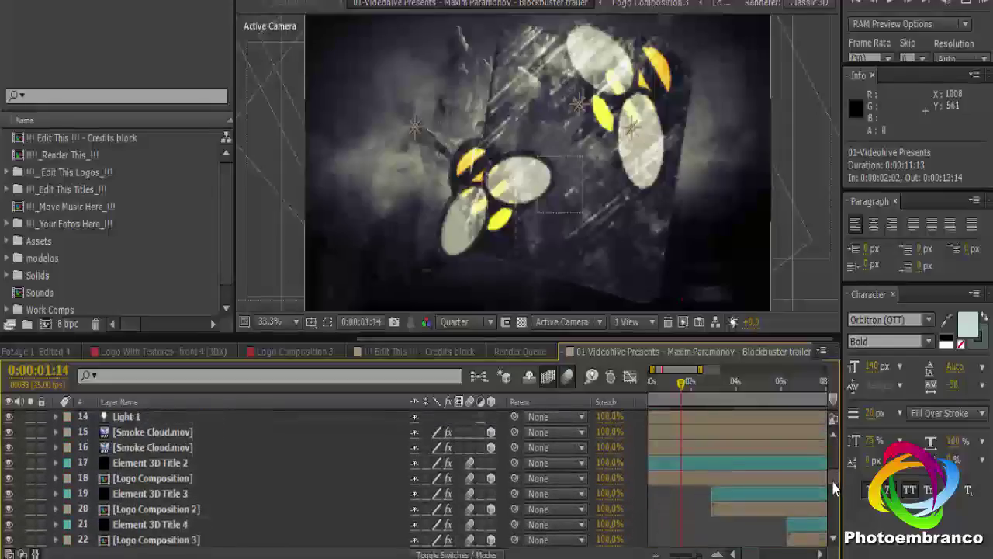
{"action": "left_click", "coordinate": [163, 479]}
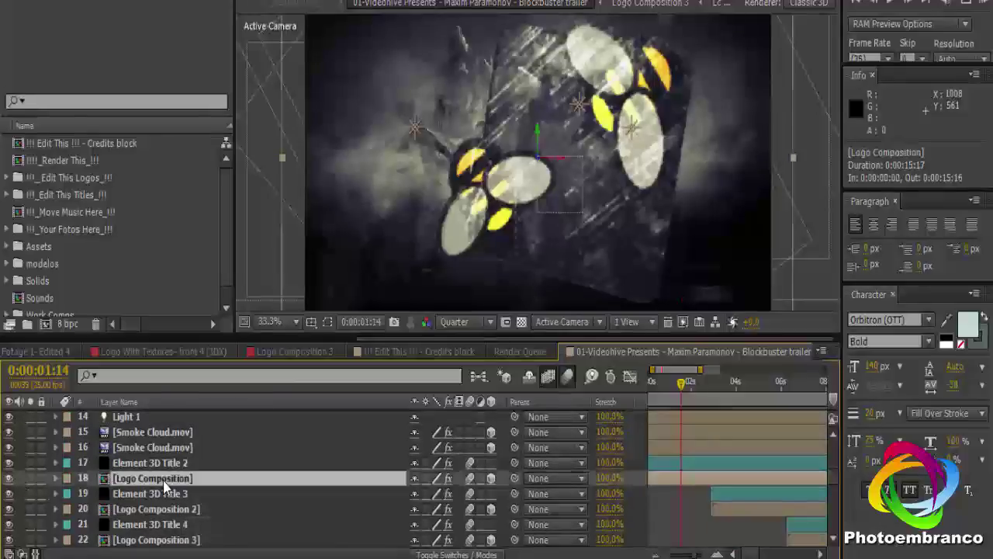
{"action": "left_click", "coordinate": [8, 479]}
{"action": "left_click", "coordinate": [9, 479]}
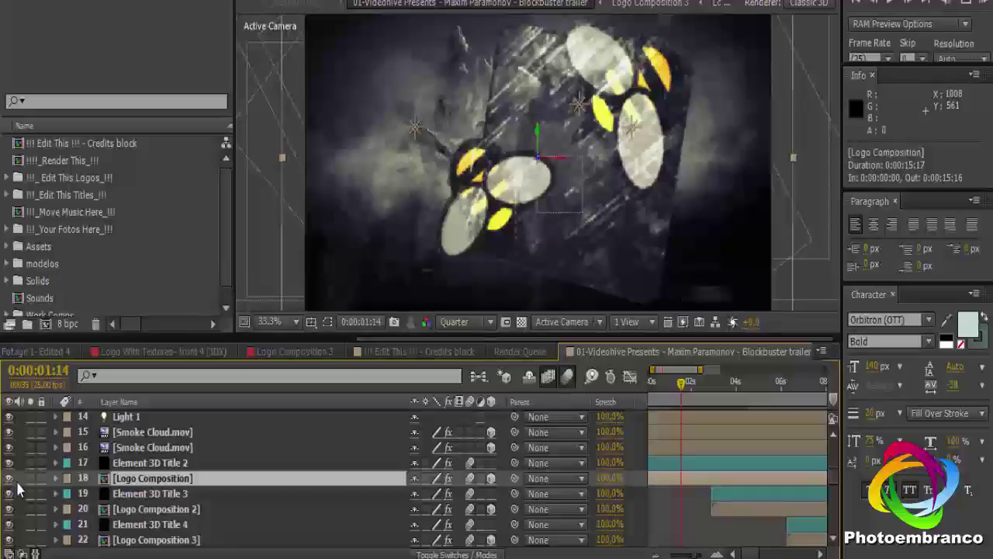
- Drill from Logo Composition through the 3DX, Front Bevel and Logo With Textures precomps into Your Logo Here
{"action": "double_click", "coordinate": [142, 480]}
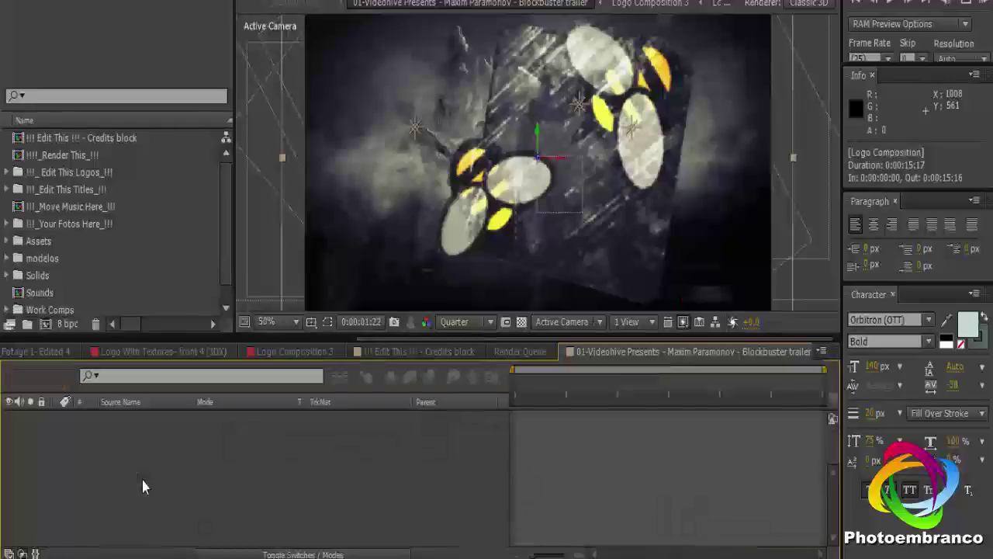
{"action": "key", "text": "comma"}
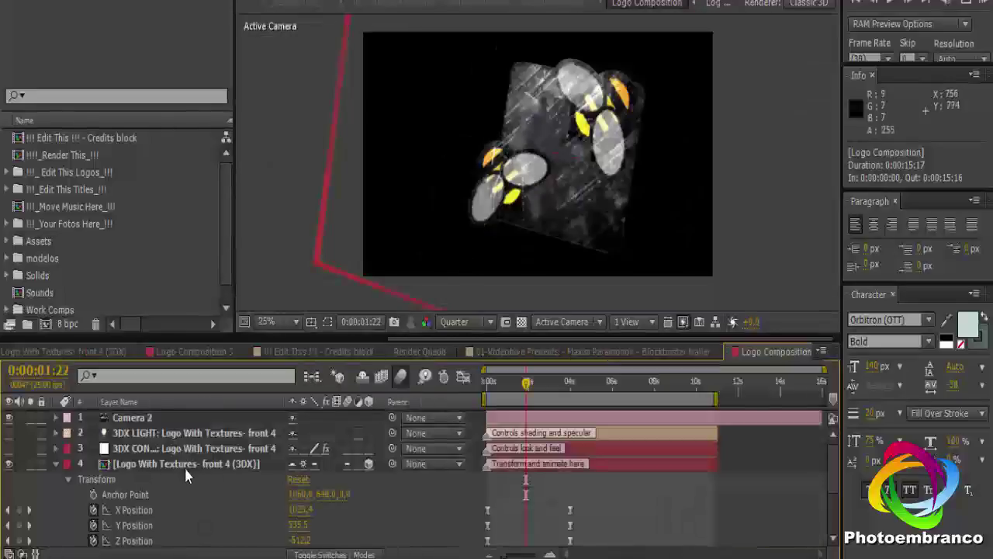
{"action": "left_click", "coordinate": [183, 467]}
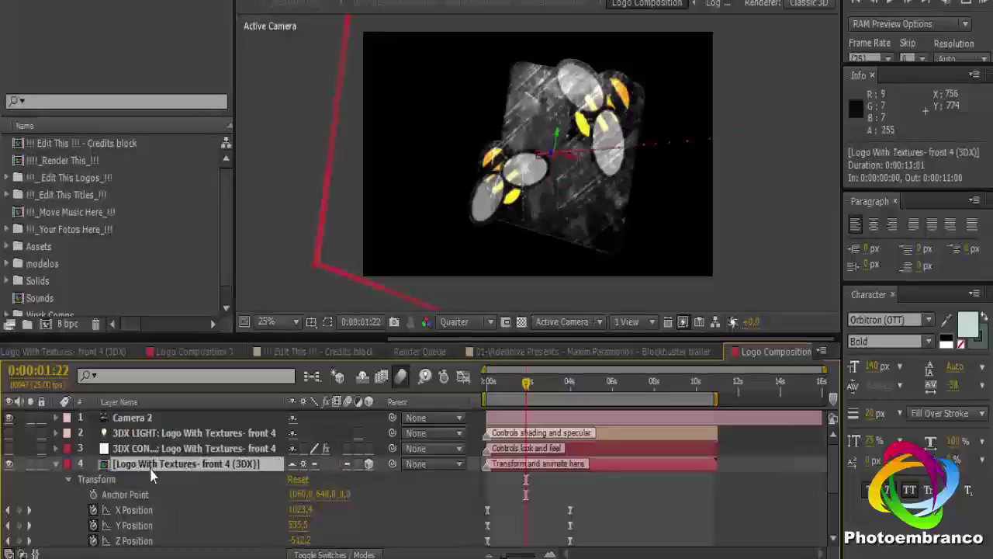
{"action": "double_click", "coordinate": [172, 470]}
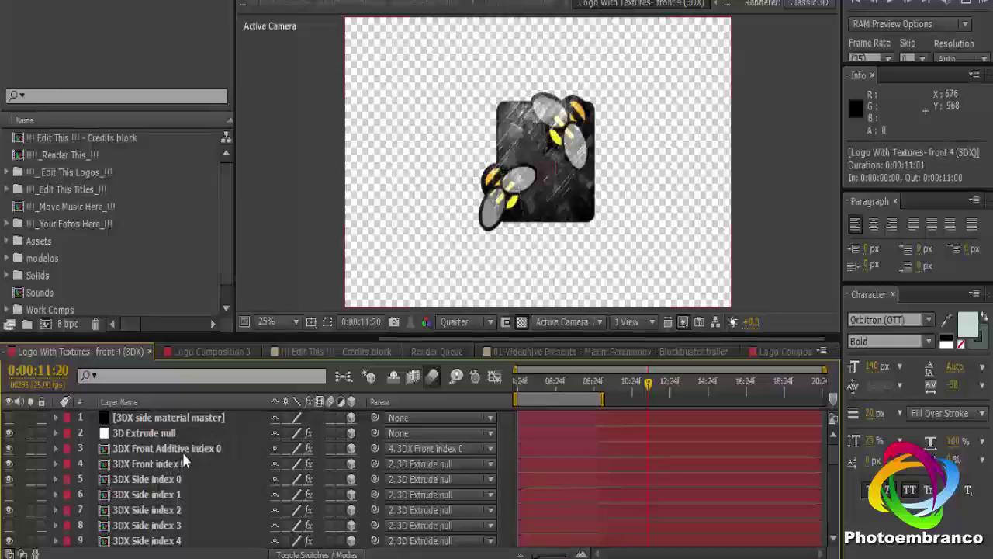
{"action": "double_click", "coordinate": [183, 453]}
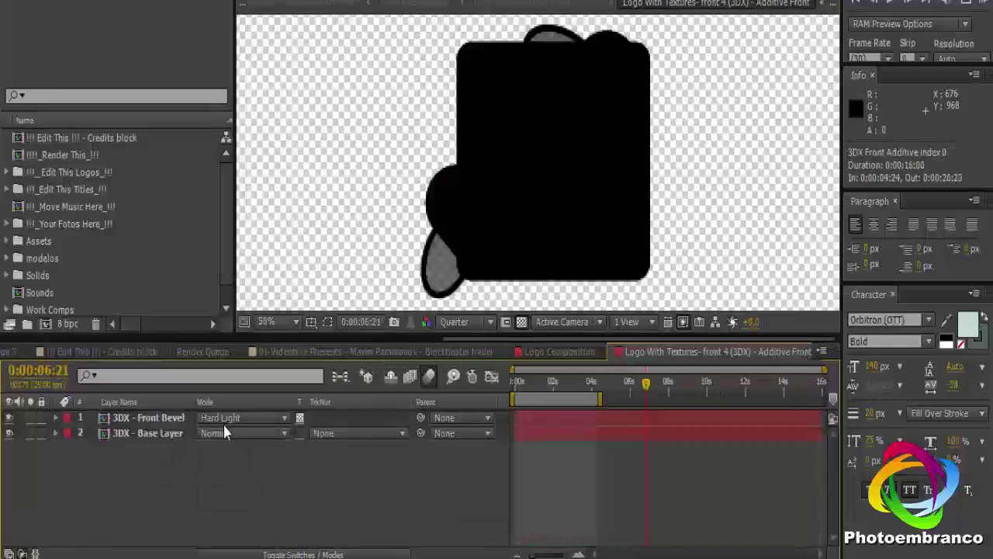
{"action": "double_click", "coordinate": [145, 421]}
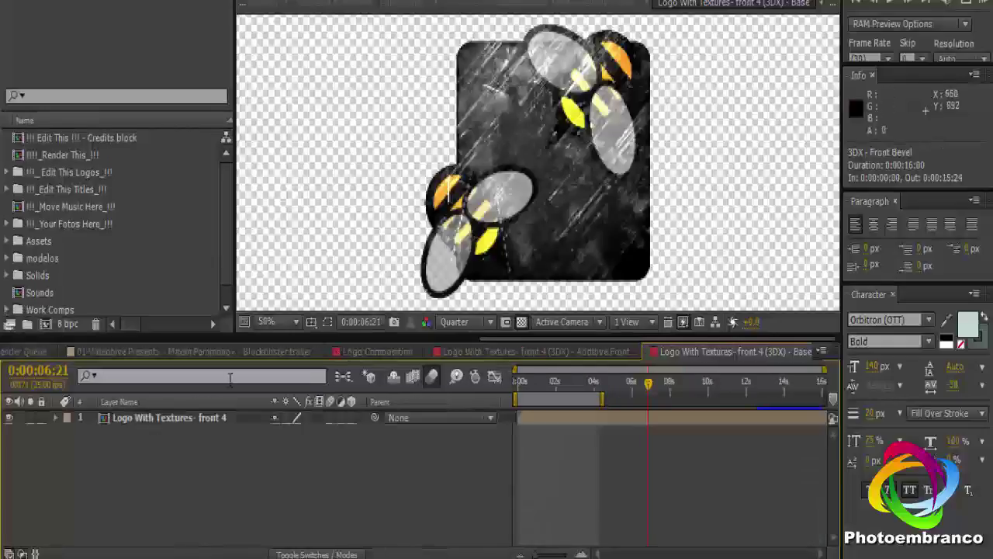
{"action": "double_click", "coordinate": [163, 426]}
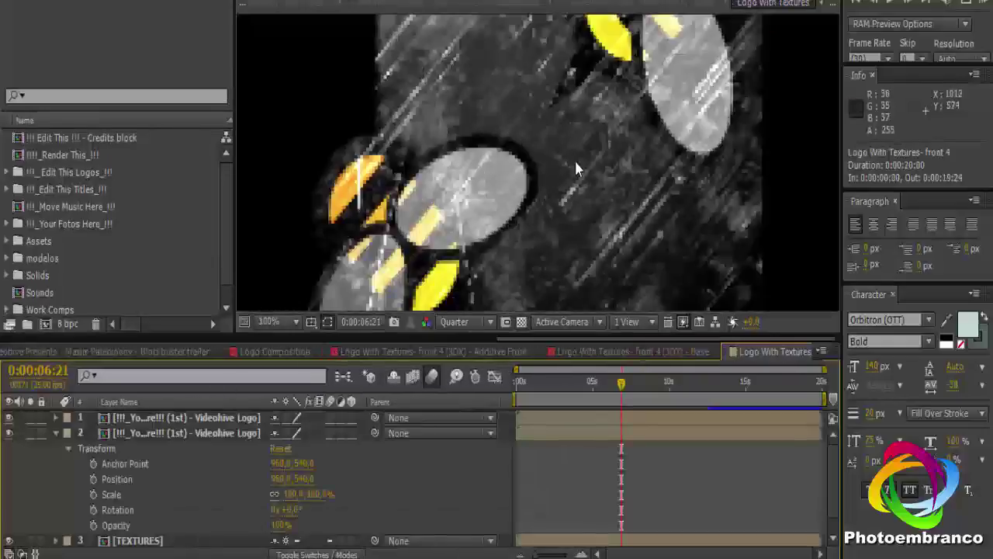
{"action": "scroll", "coordinate": [574, 158], "scroll_direction": "down", "scroll_amount": 2}
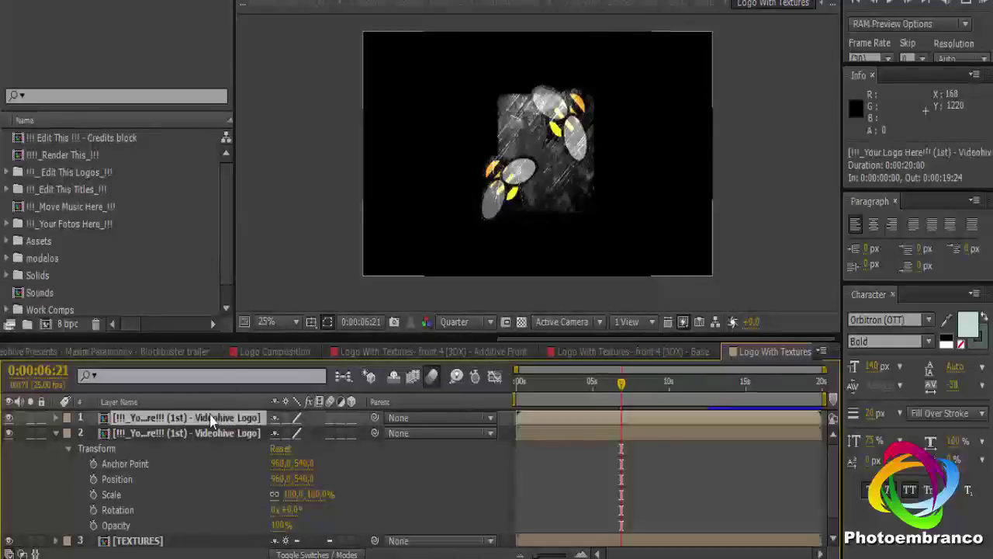
{"action": "double_click", "coordinate": [209, 417]}
- Check the Videohive Hires logo.png layer's 48.3% scale and toggle its visibility against the box
{"action": "scroll", "coordinate": [513, 183], "scroll_direction": "down", "scroll_amount": 2}
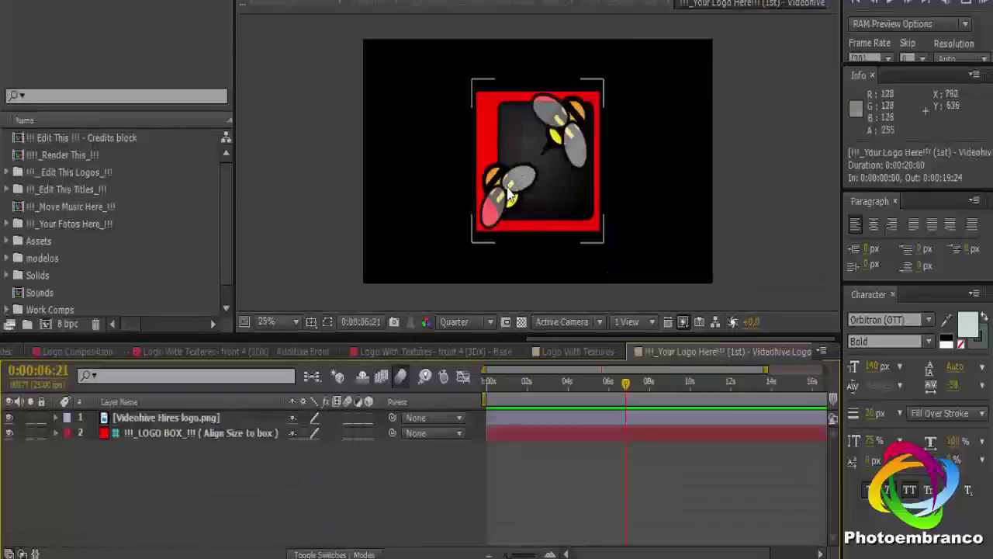
{"action": "left_click", "coordinate": [43, 405]}
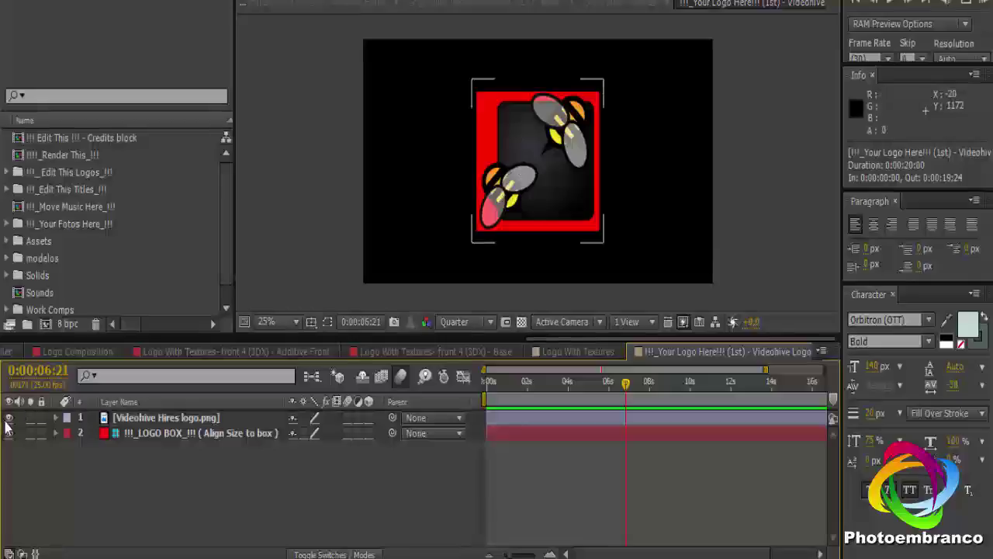
{"action": "left_click", "coordinate": [9, 419]}
{"action": "left_click", "coordinate": [9, 420]}
{"action": "key", "text": "F2"}
{"action": "scroll", "coordinate": [149, 224], "scroll_direction": "down", "scroll_amount": 1}
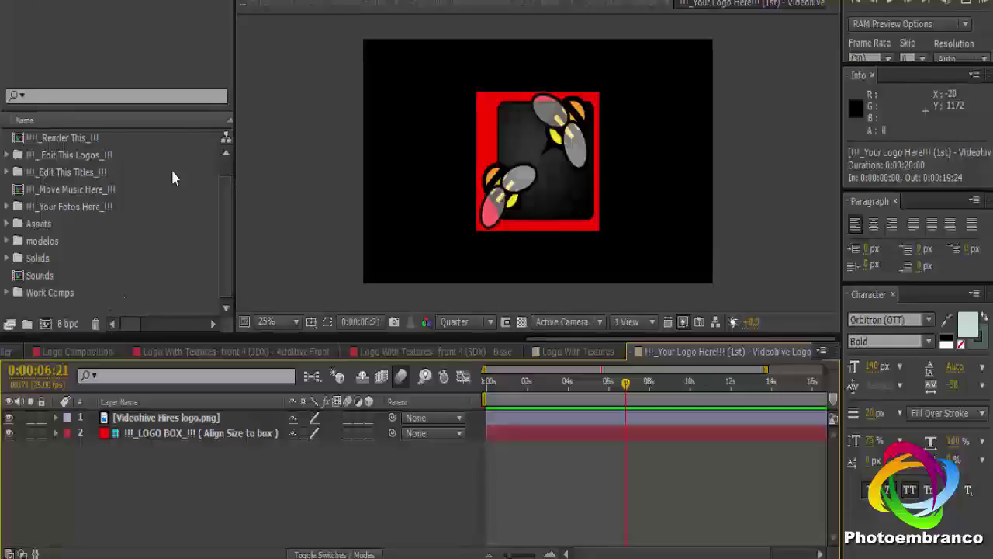
{"action": "left_click", "coordinate": [140, 419]}
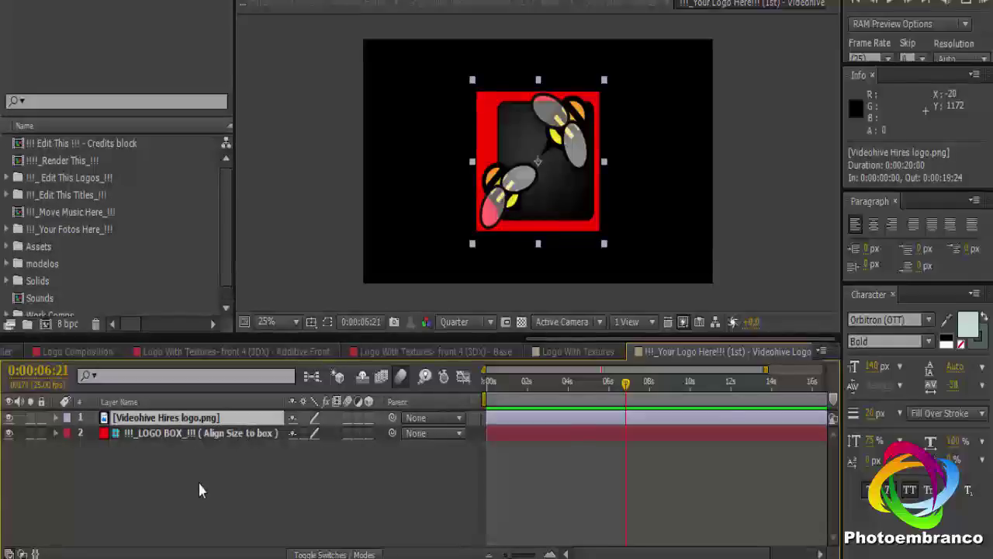
{"action": "key", "text": "s"}
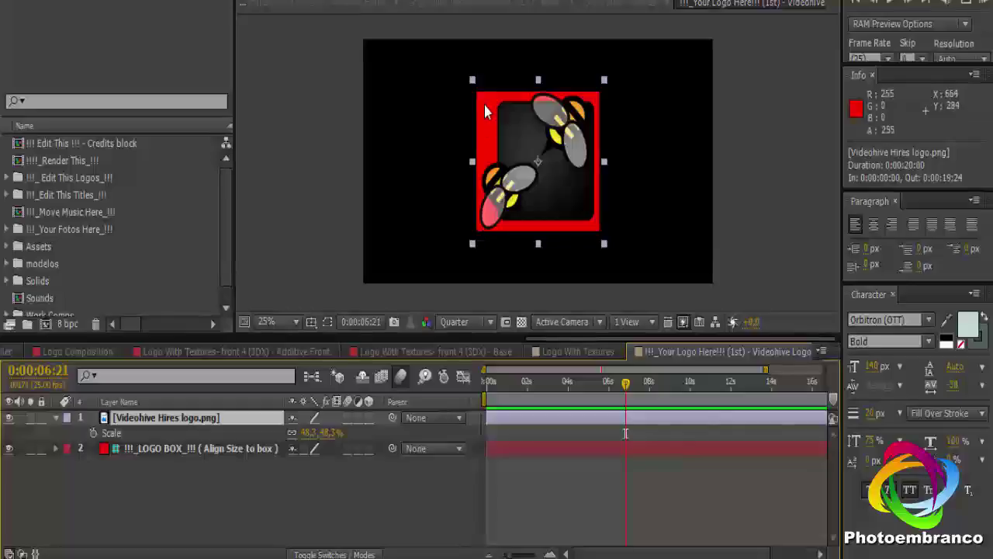
{"action": "left_click", "coordinate": [10, 417]}
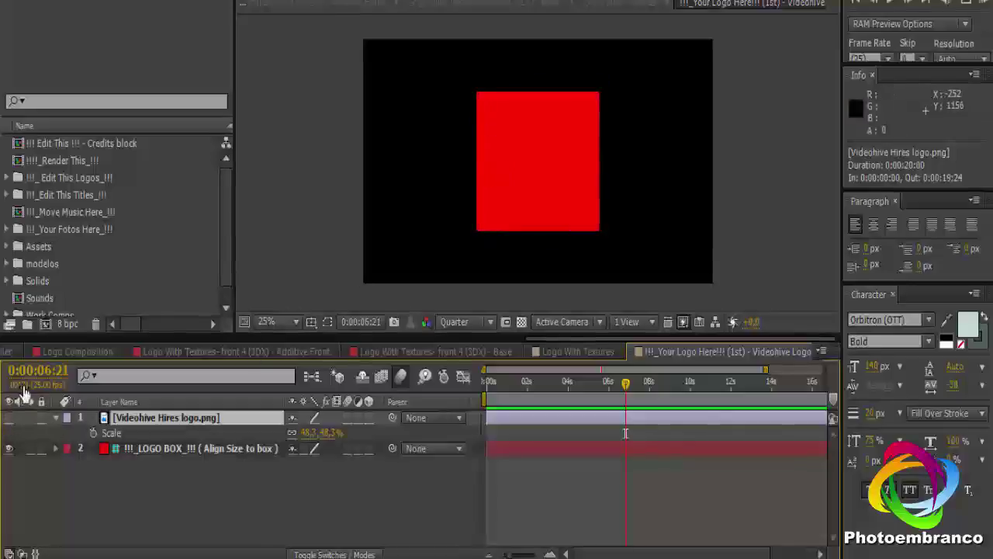
{"action": "left_click", "coordinate": [9, 420]}
- Close the Logo With Textures, Your Logo Here, Base and Additive Front composition tabs
{"action": "left_click", "coordinate": [588, 351]}
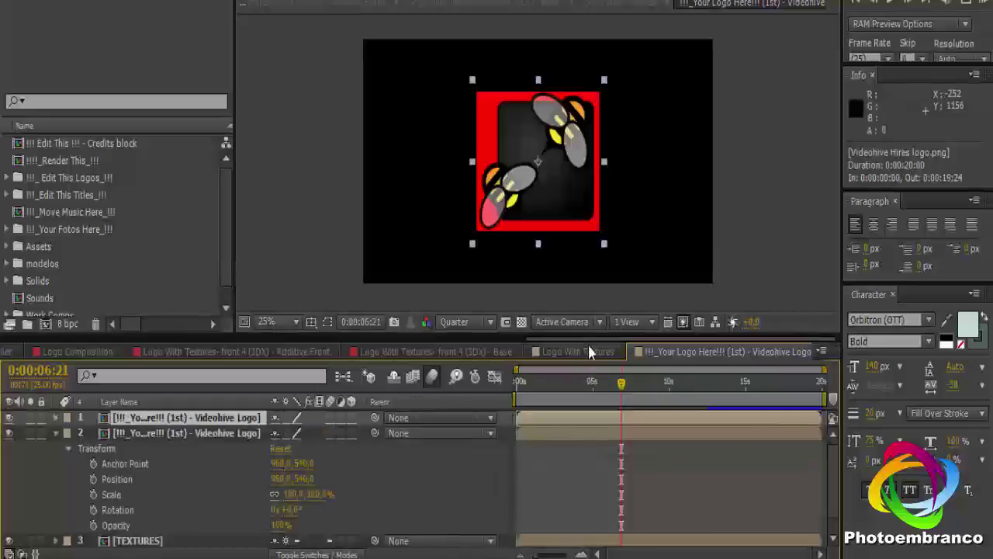
{"action": "left_click", "coordinate": [621, 353]}
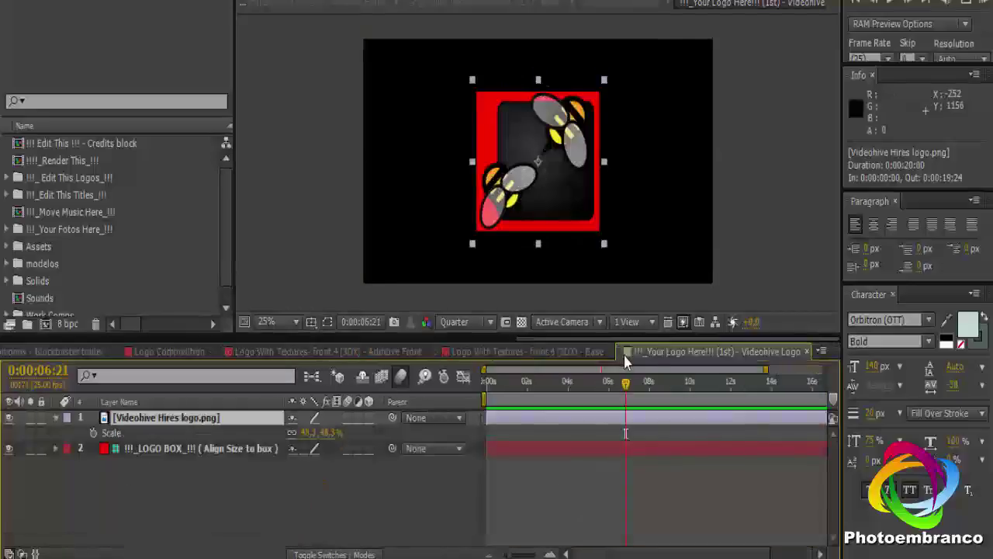
{"action": "left_click", "coordinate": [809, 352]}
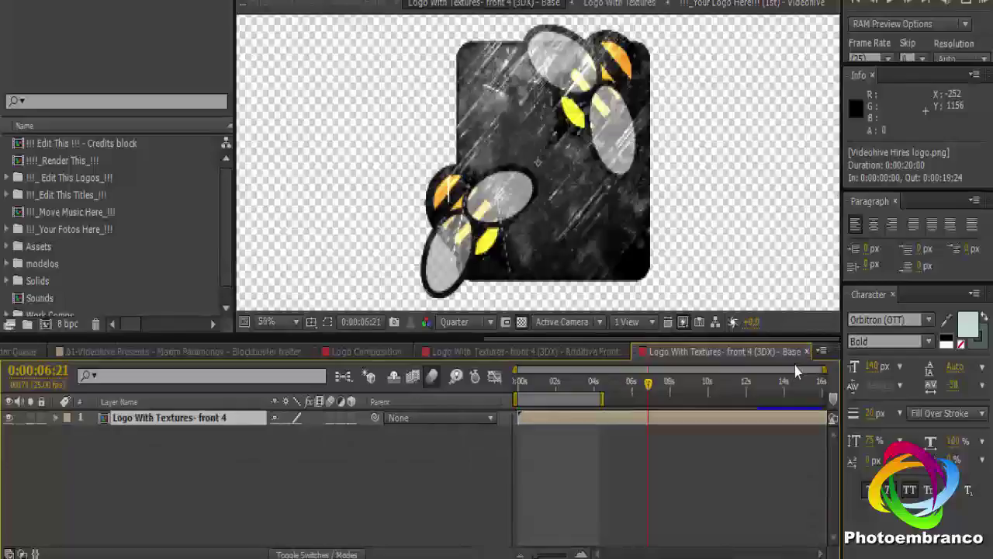
{"action": "left_click", "coordinate": [807, 353]}
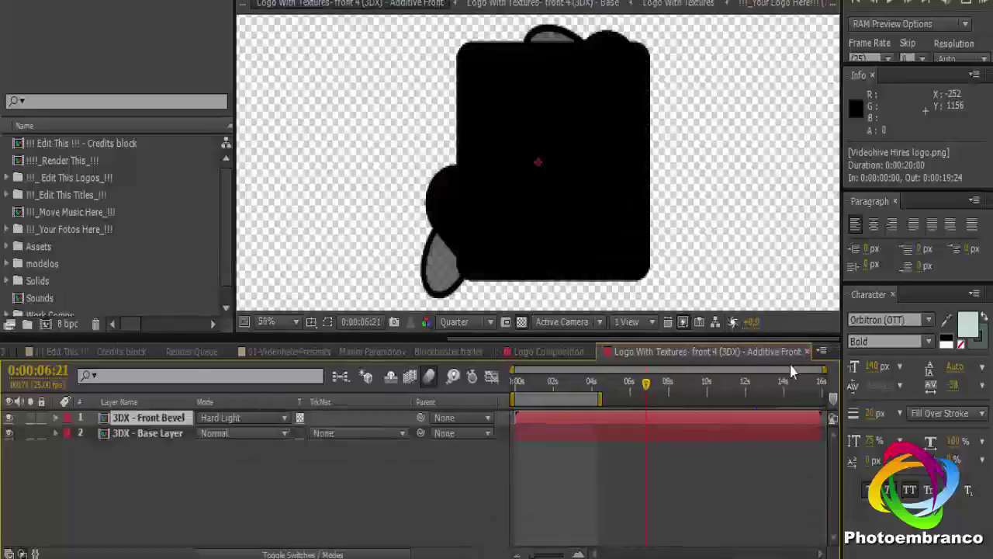
{"action": "left_click", "coordinate": [809, 352]}
- Play a few seconds of the Blockbuster Trailer 8 preview in KMPlayer, then pause it
{"action": "key", "text": "alt+Tab"}
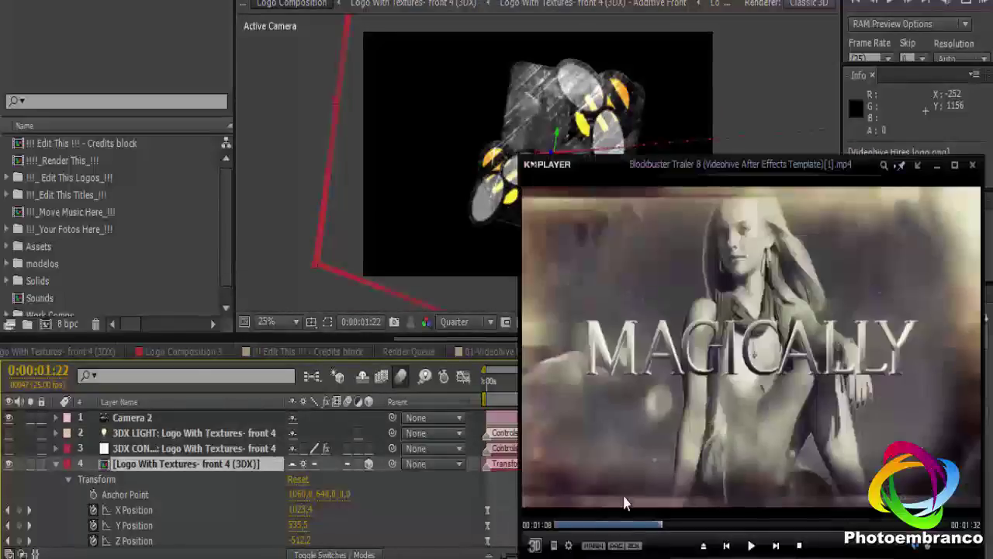
{"action": "left_click", "coordinate": [750, 546]}
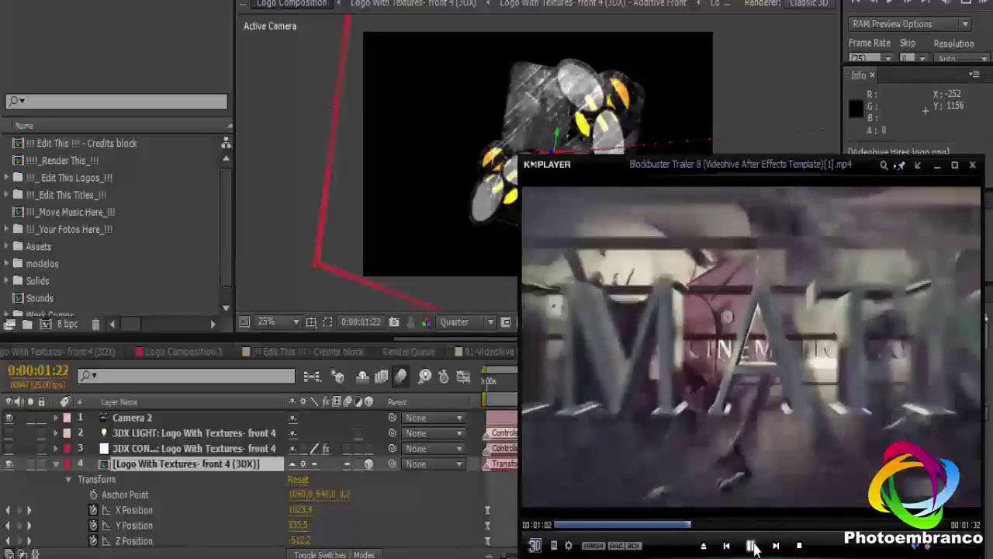
{"action": "left_click", "coordinate": [754, 548]}
- Close Logo Composition, 01-Videohive Blockbuster trailer, Render Queue, Credits block and Logo Composition 3 tabs
{"action": "left_click", "coordinate": [508, 435]}
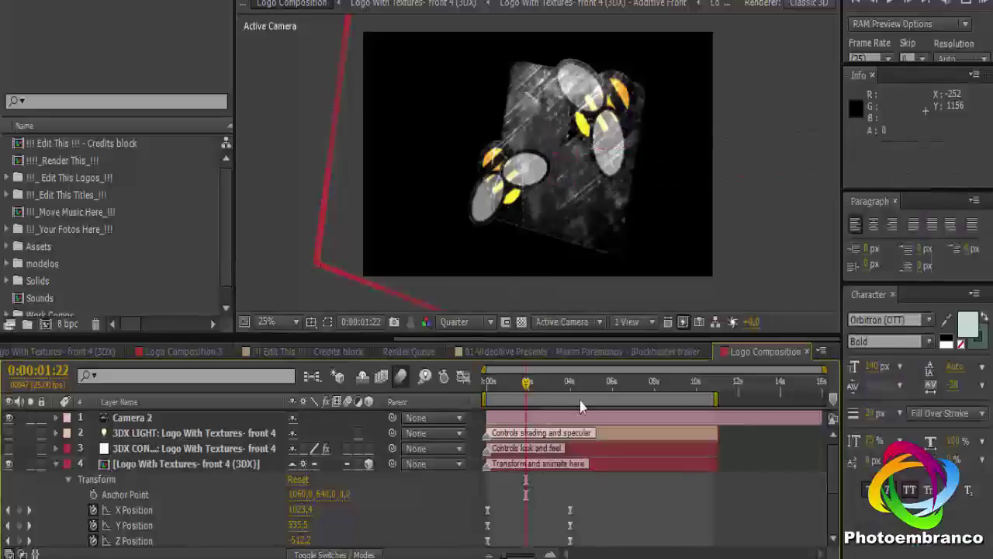
{"action": "left_click", "coordinate": [806, 351]}
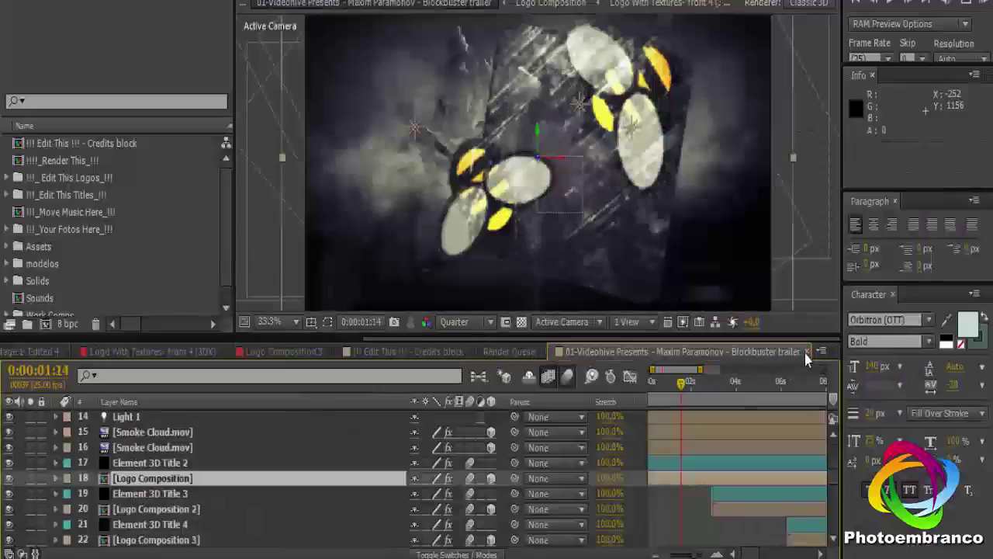
{"action": "left_click", "coordinate": [806, 352]}
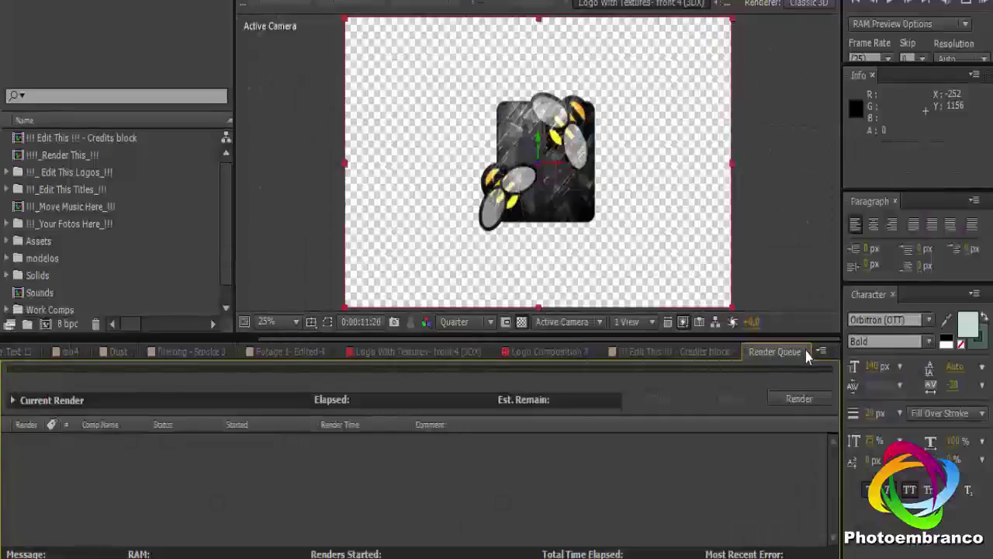
{"action": "left_click", "coordinate": [806, 352]}
{"action": "left_click", "coordinate": [806, 352]}
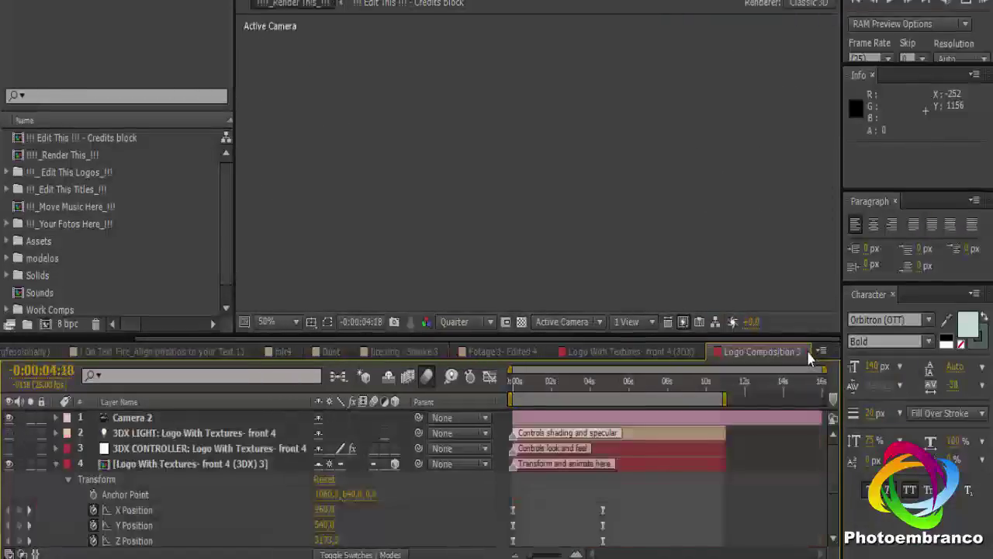
{"action": "left_click", "coordinate": [807, 351]}
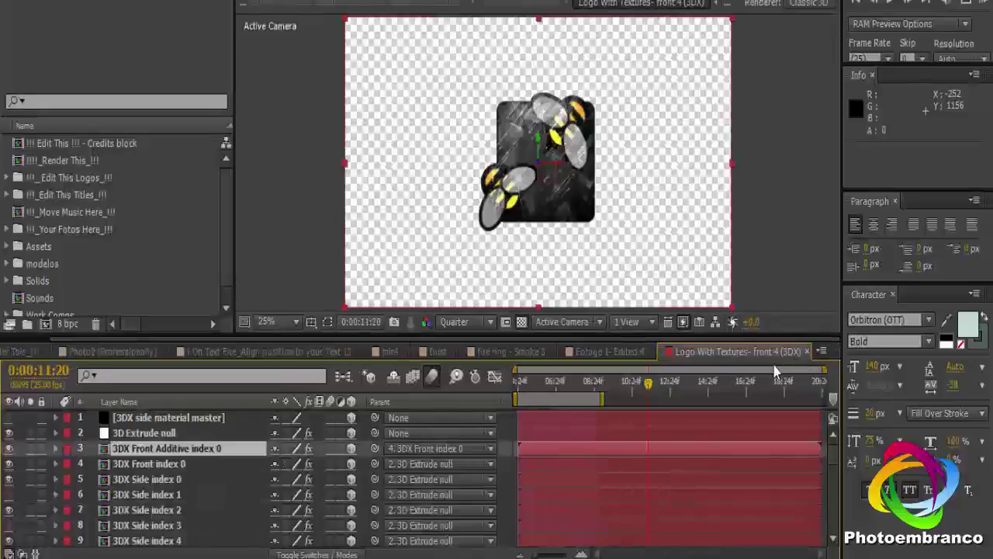
- Close the front 4 (3DX), Fotage 1- Edited 4, fire ring, Dust, mur4, On Text Fire and Photo2 tabs
{"action": "left_click", "coordinate": [806, 351]}
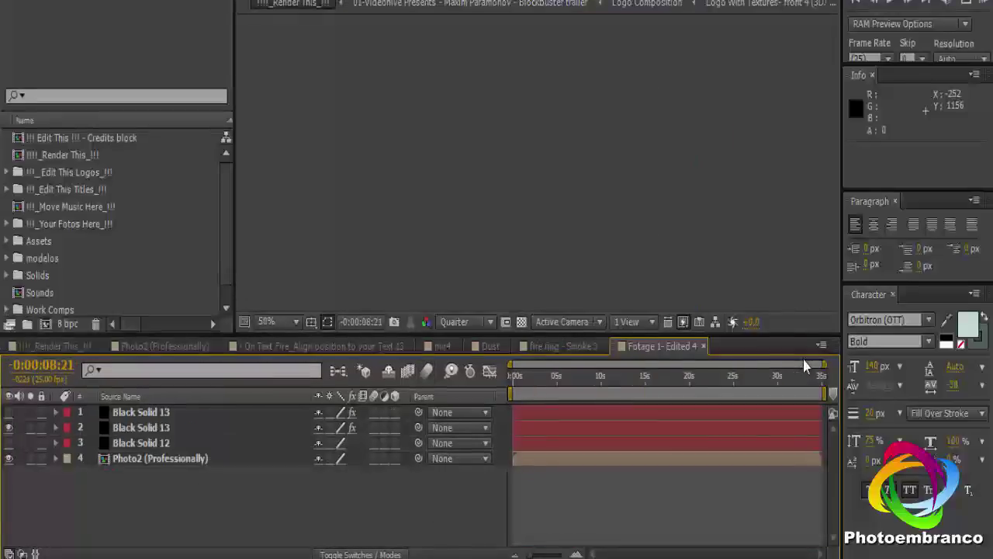
{"action": "left_click", "coordinate": [704, 347]}
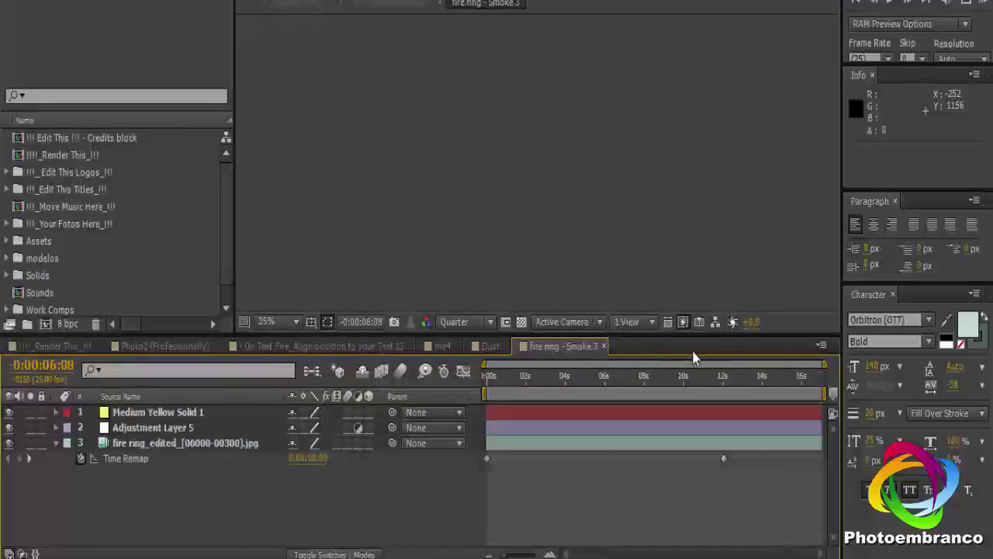
{"action": "left_click", "coordinate": [607, 347]}
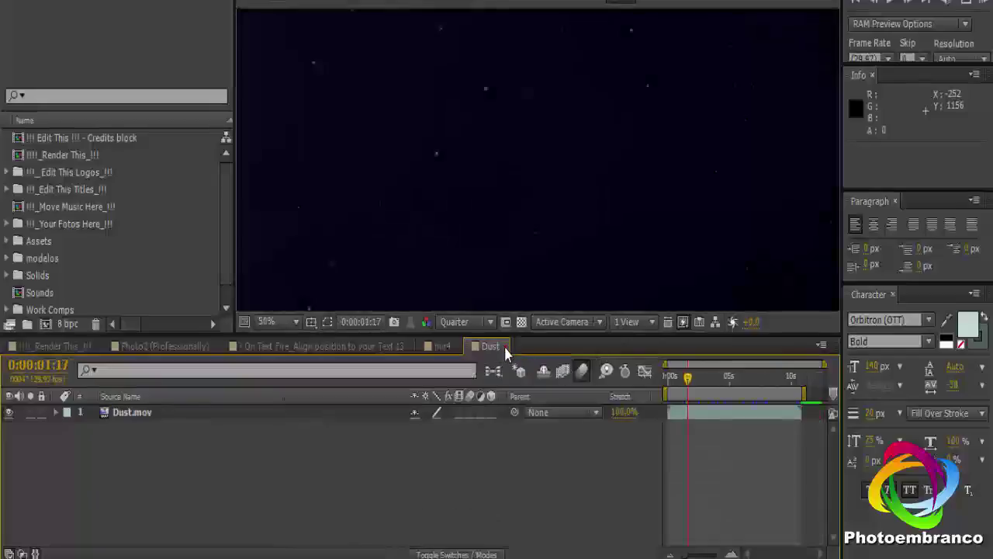
{"action": "left_click", "coordinate": [506, 346]}
{"action": "left_click", "coordinate": [456, 347]}
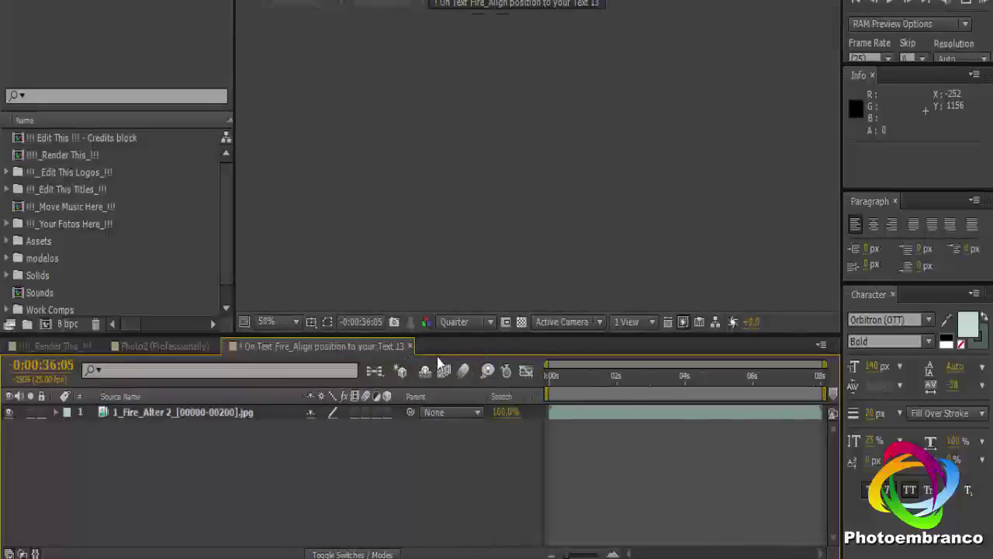
{"action": "left_click", "coordinate": [410, 347]}
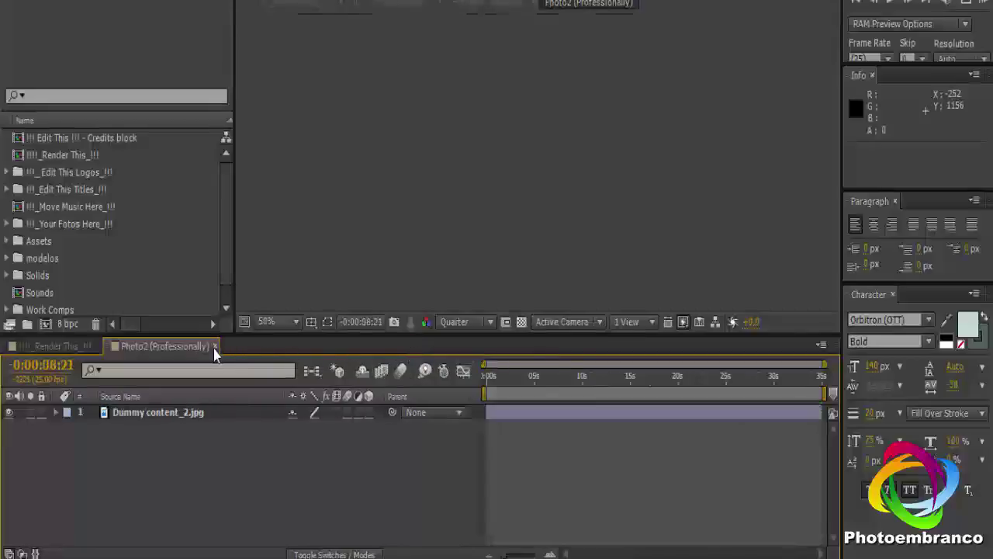
{"action": "left_click", "coordinate": [215, 349]}
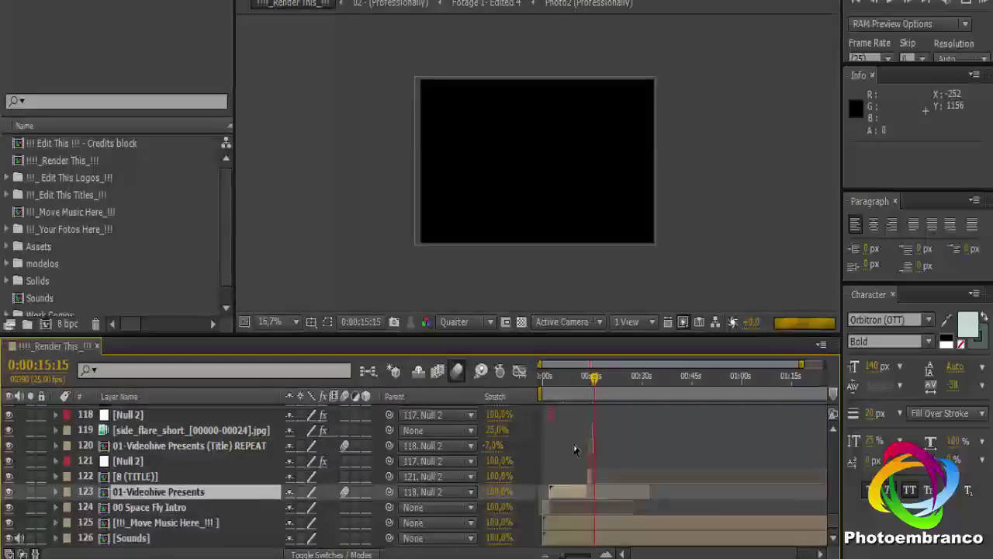
- Jump to 0:00:10:02 in Render This and open the 01-Videohive Presents precomp
{"action": "left_click", "coordinate": [577, 396]}
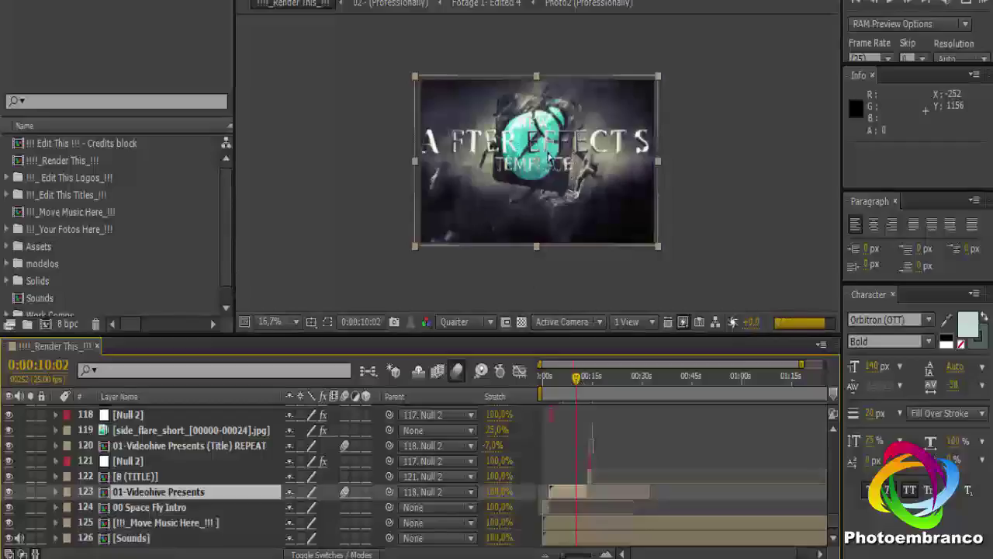
{"action": "double_click", "coordinate": [198, 489]}
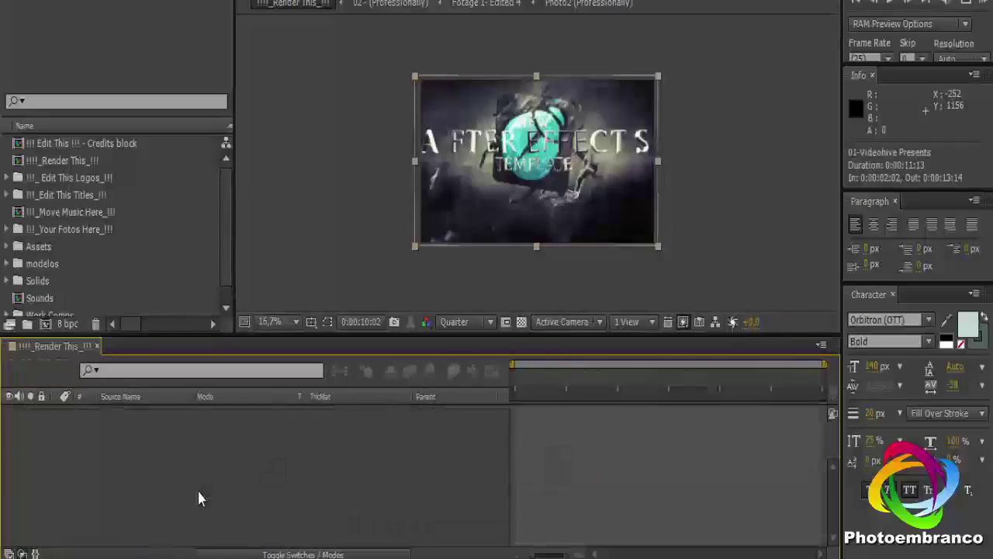
- Inspect the Blockbuster Trailer 8, New After Effects template, third title and Fire Particles.mov layers
{"action": "left_click", "coordinate": [162, 415]}
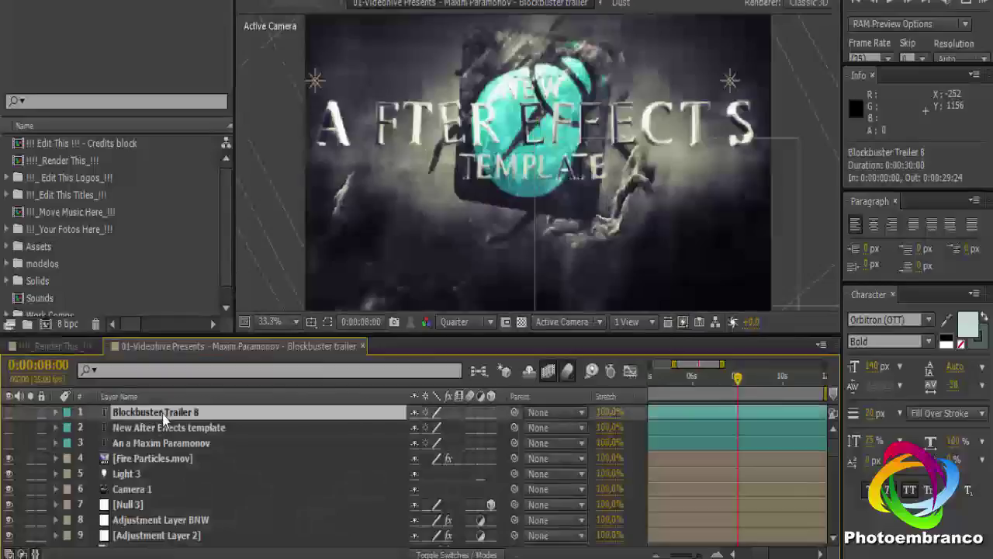
{"action": "left_click", "coordinate": [171, 429]}
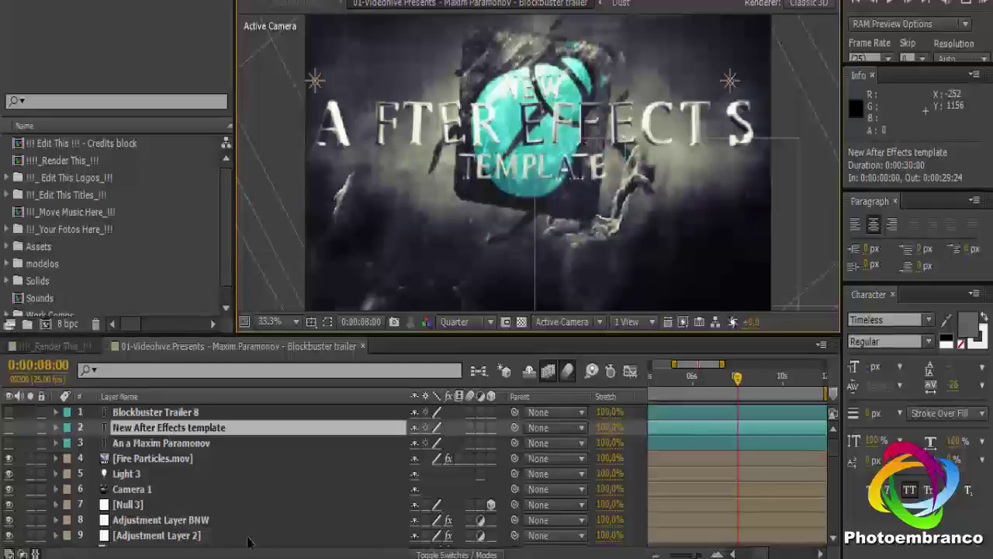
{"action": "left_click", "coordinate": [161, 442]}
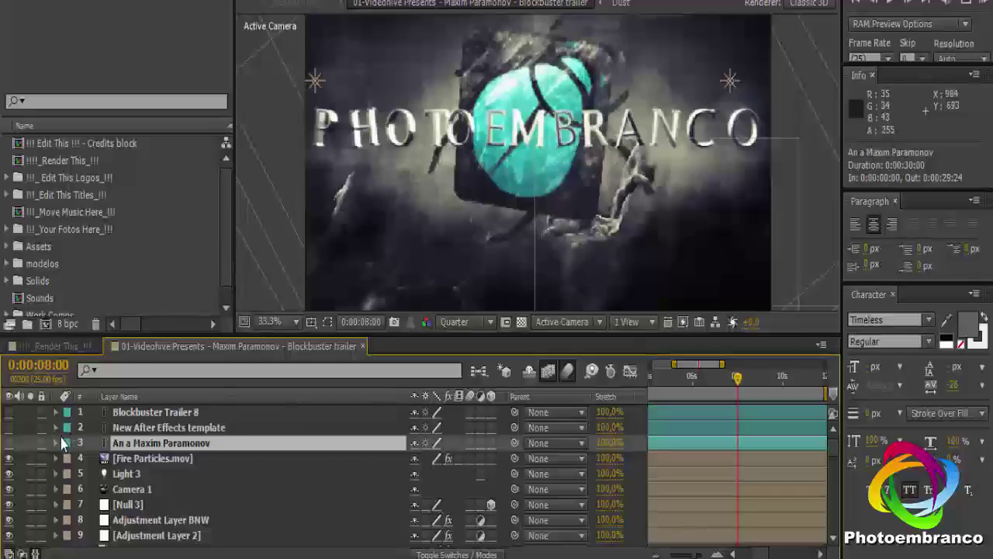
{"action": "left_click", "coordinate": [141, 431]}
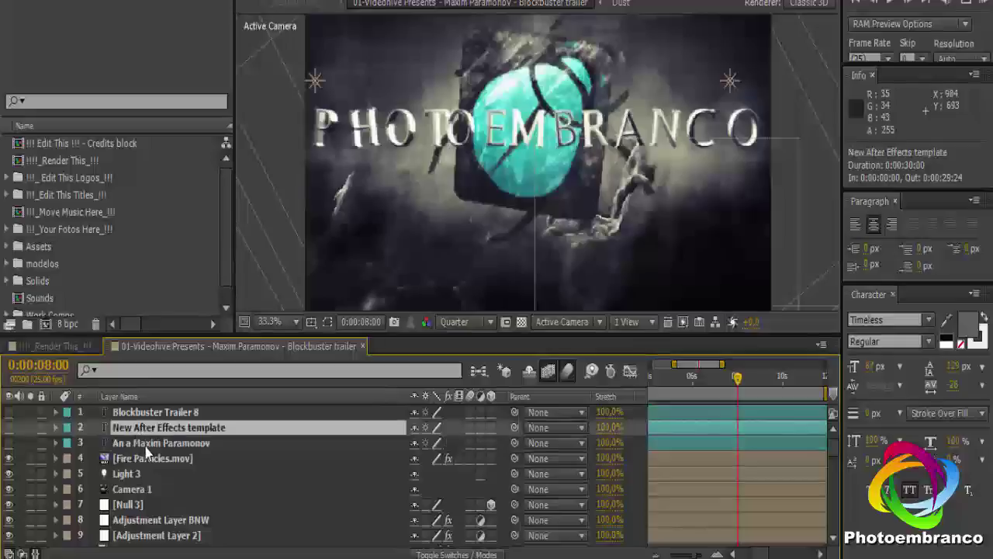
{"action": "left_click", "coordinate": [146, 445]}
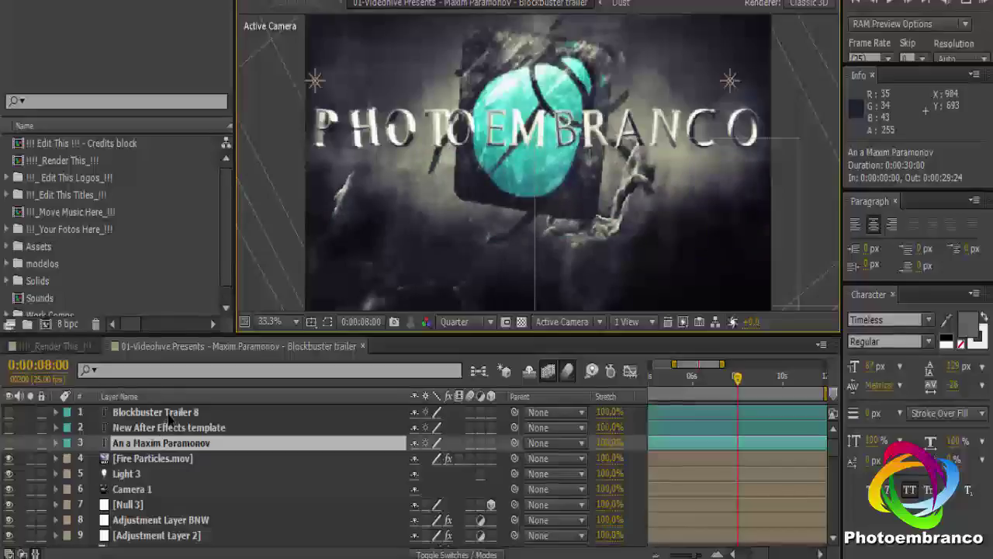
{"action": "left_click", "coordinate": [169, 416]}
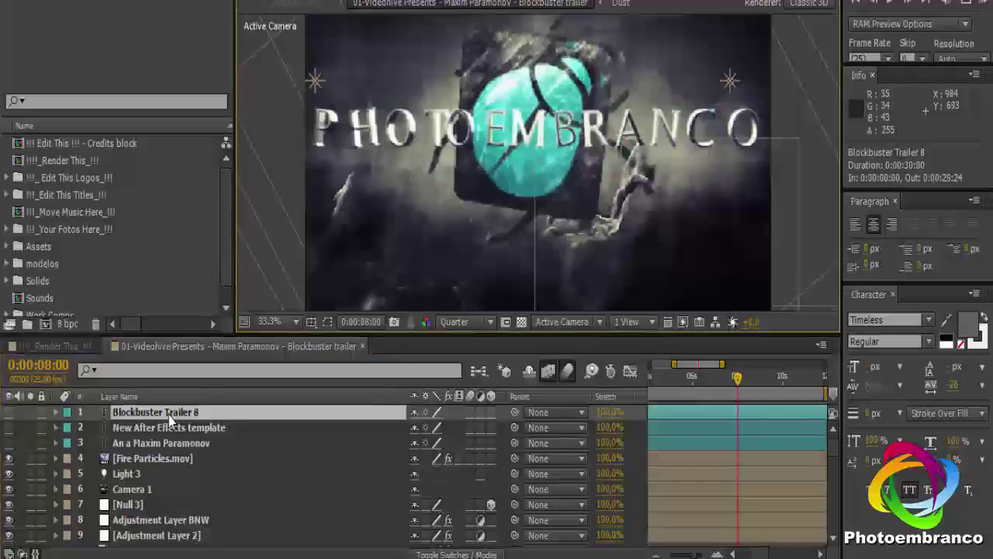
{"action": "left_click", "coordinate": [178, 459]}
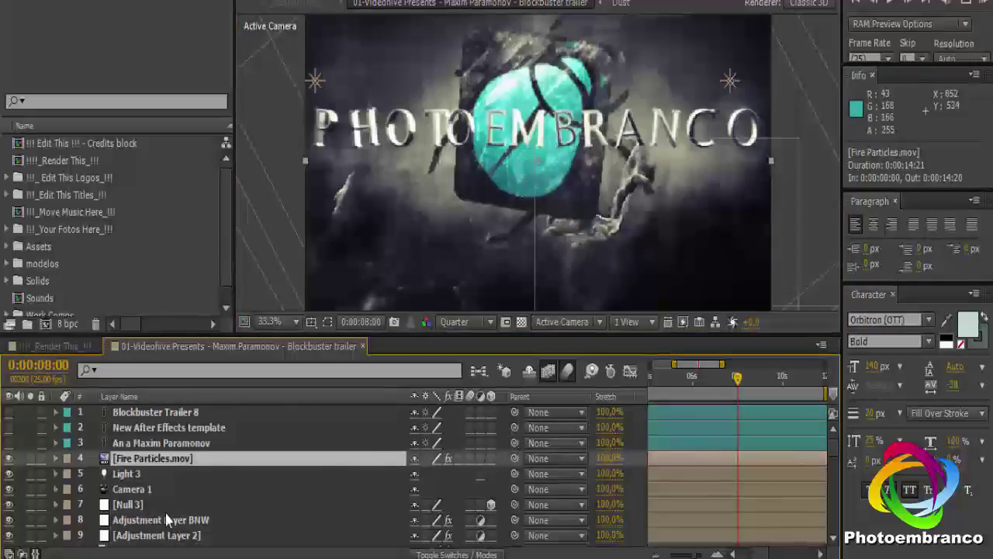
- Close the 01-Videohive Presents composition to return to Render This
{"action": "scroll", "coordinate": [165, 519], "scroll_direction": "down", "scroll_amount": 2}
{"action": "scroll", "coordinate": [170, 520], "scroll_direction": "down", "scroll_amount": 2}
{"action": "scroll", "coordinate": [174, 520], "scroll_direction": "down", "scroll_amount": 2}
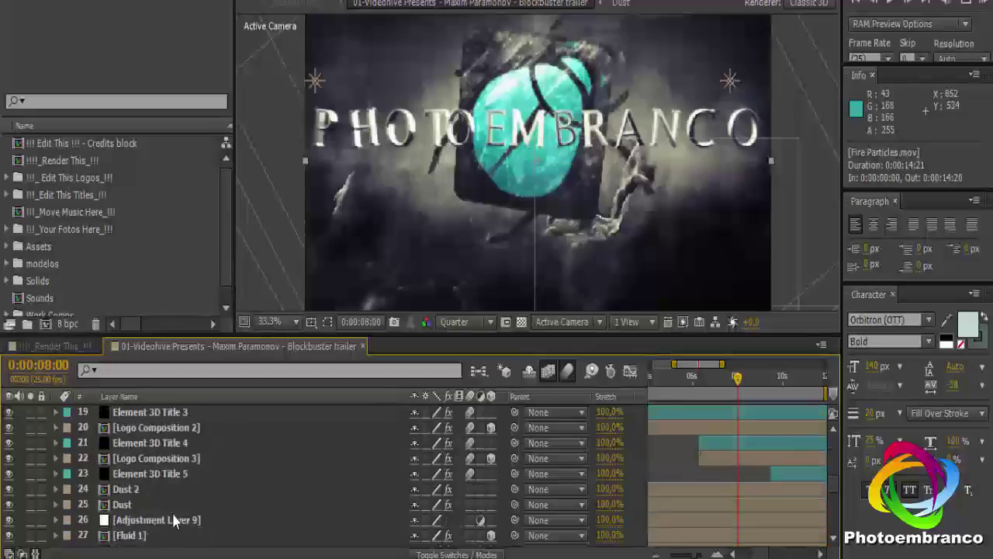
{"action": "scroll", "coordinate": [214, 459], "scroll_direction": "up", "scroll_amount": 1}
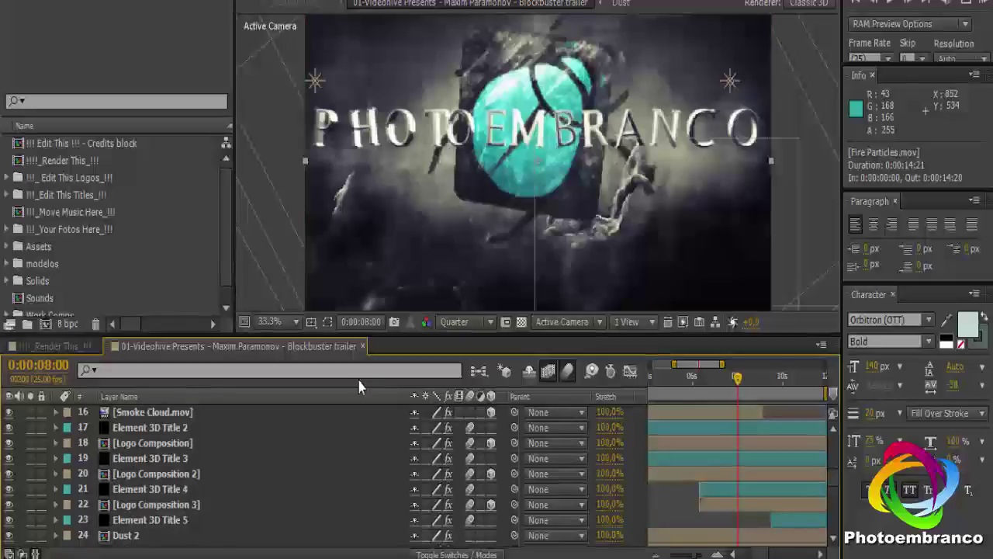
{"action": "left_click", "coordinate": [363, 346]}
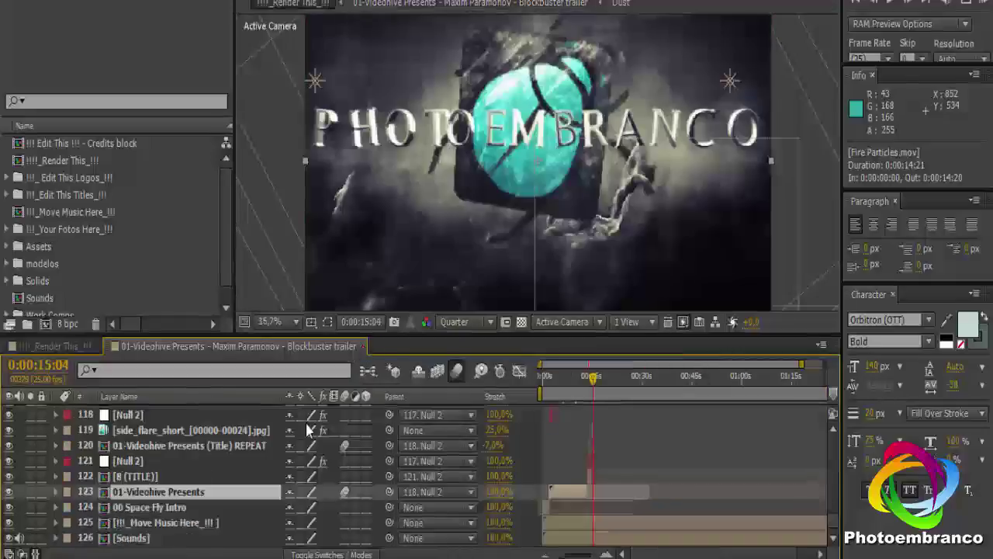
- Go to 0:00:20:10 in Render This and open the 03 - (Creatively) precomp after checking it
{"action": "left_click", "coordinate": [363, 346]}
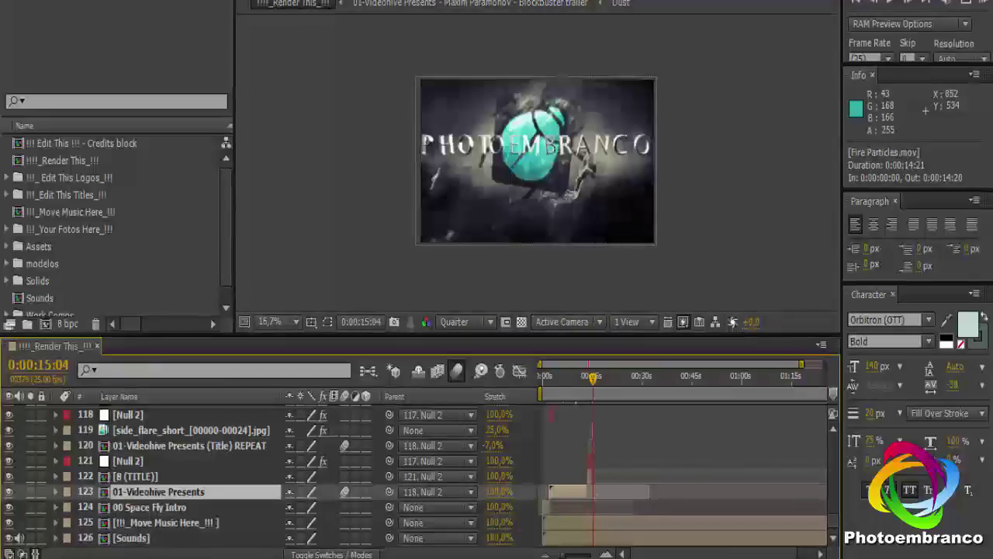
{"action": "left_click", "coordinate": [611, 382]}
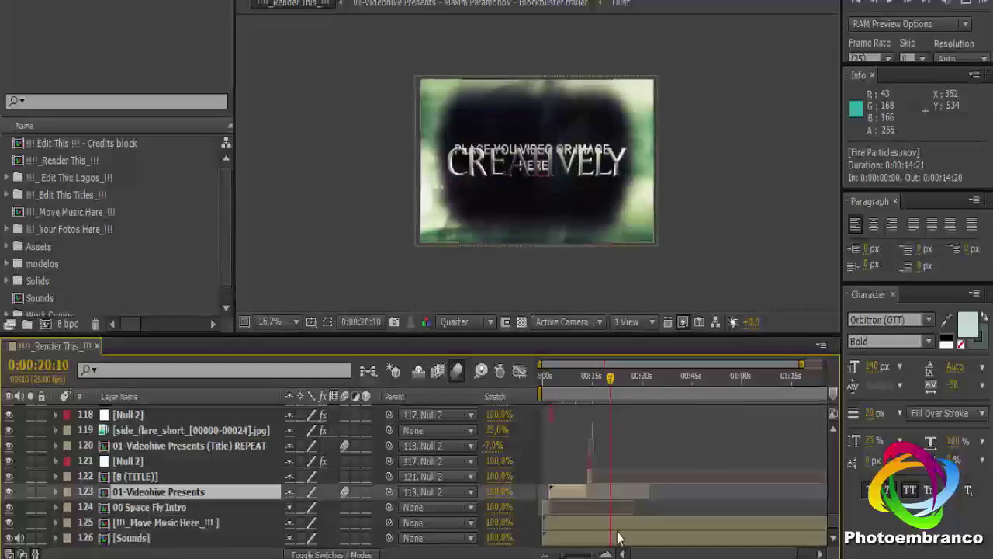
{"action": "left_click", "coordinate": [196, 451]}
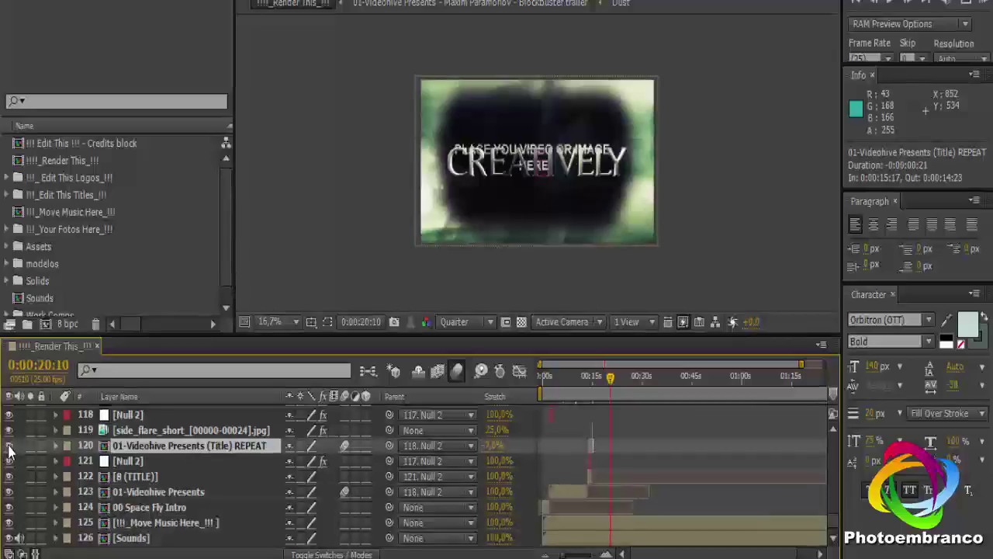
{"action": "scroll", "coordinate": [835, 523], "scroll_direction": "up", "scroll_amount": 2}
{"action": "scroll", "coordinate": [834, 524], "scroll_direction": "up", "scroll_amount": 3}
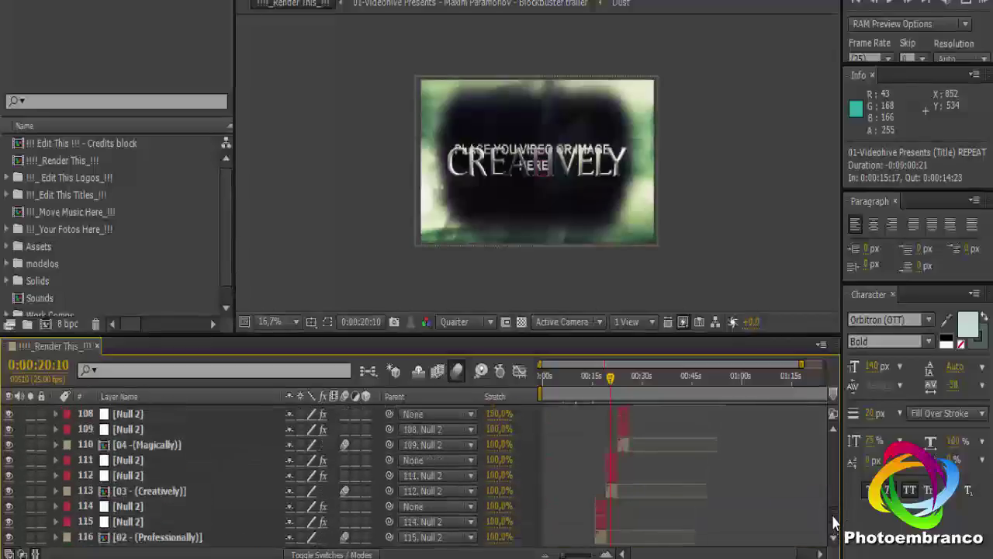
{"action": "left_click", "coordinate": [610, 492]}
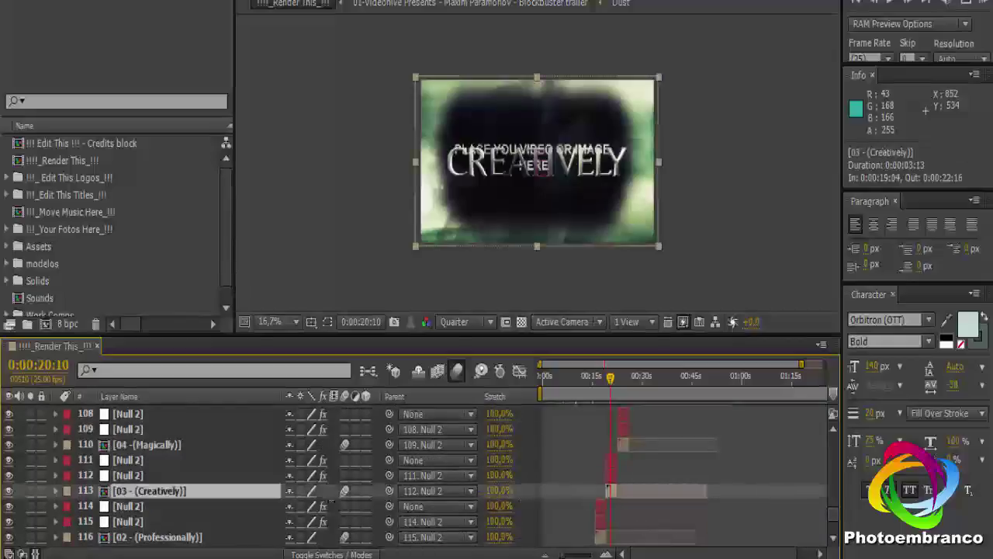
{"action": "left_click", "coordinate": [9, 492]}
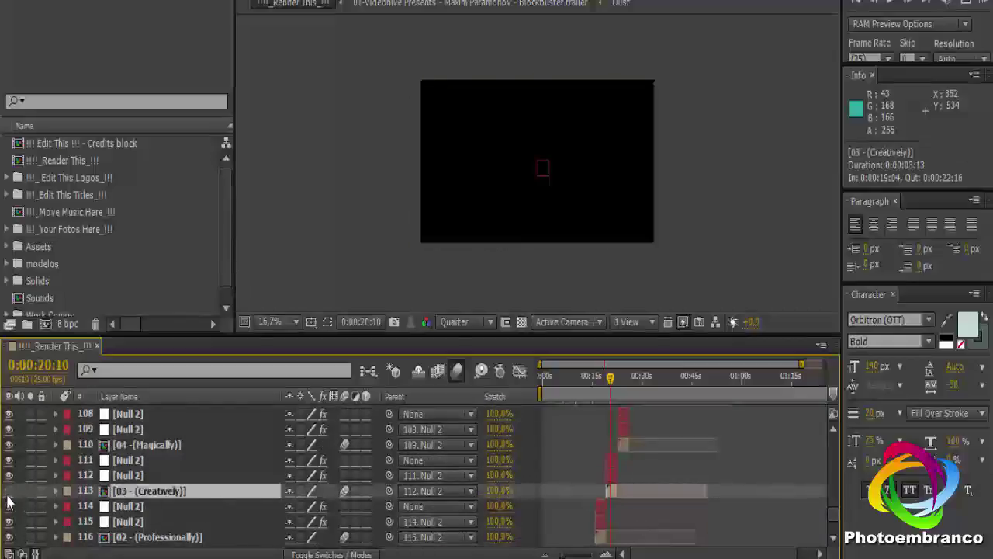
{"action": "left_click", "coordinate": [8, 490]}
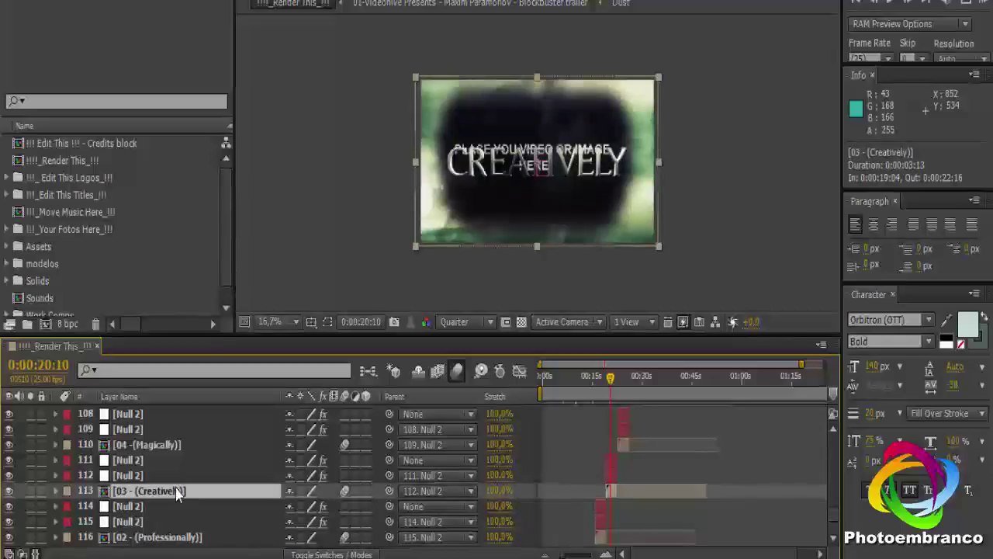
{"action": "double_click", "coordinate": [177, 492]}
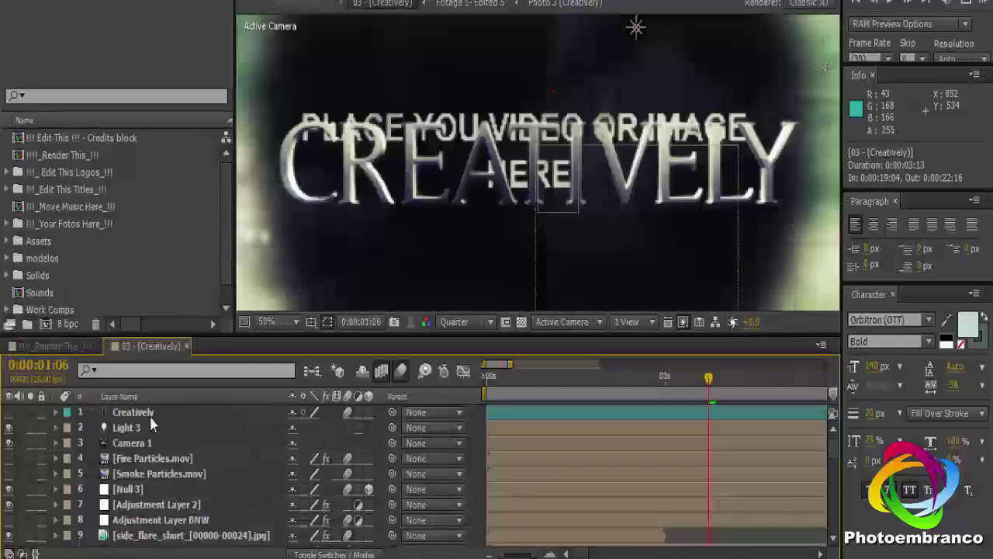
- Retype the Creatively title text layer so it reads HRDIGITAL
{"action": "left_click", "coordinate": [150, 417]}
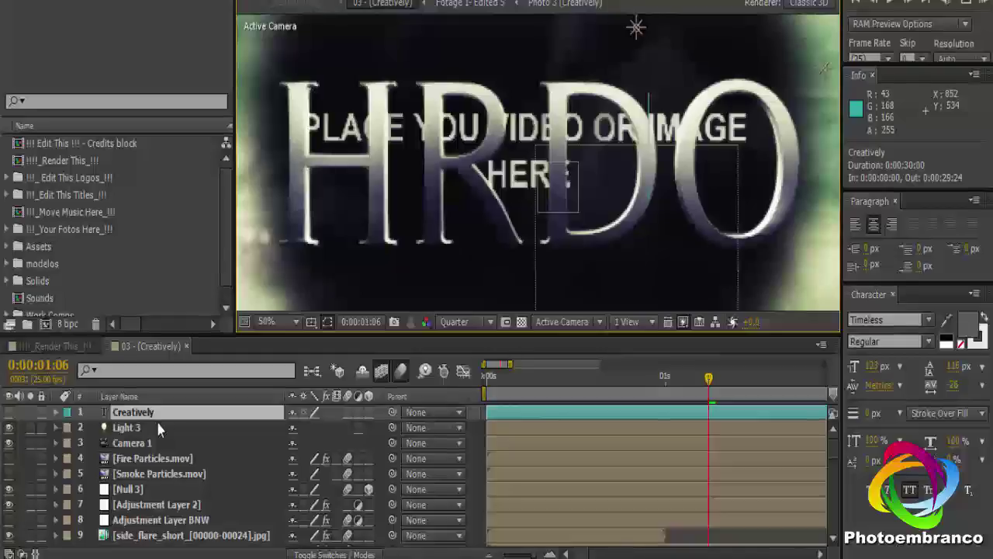
{"action": "key", "text": "BackSpace"}
{"action": "type", "text": "D"}
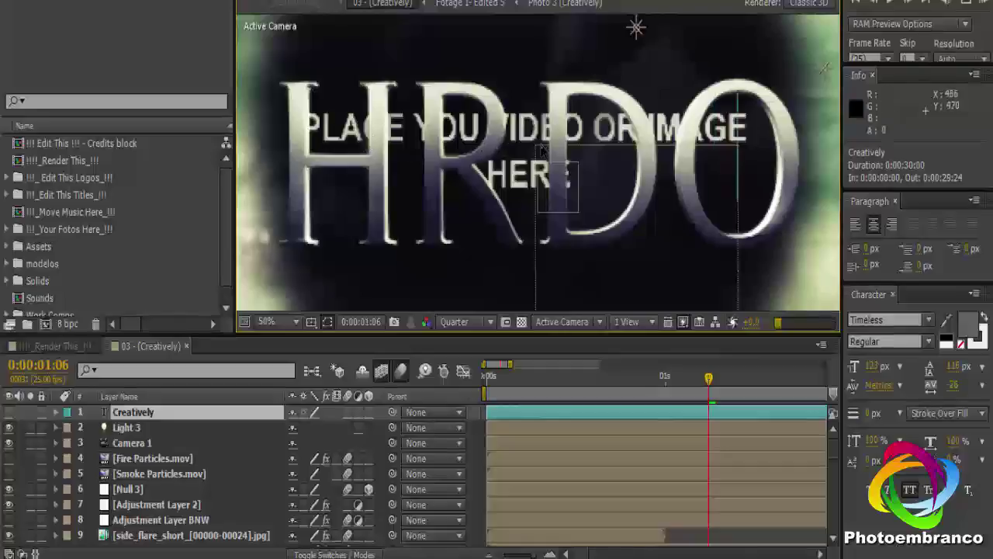
{"action": "type", "text": "IGITAL"}
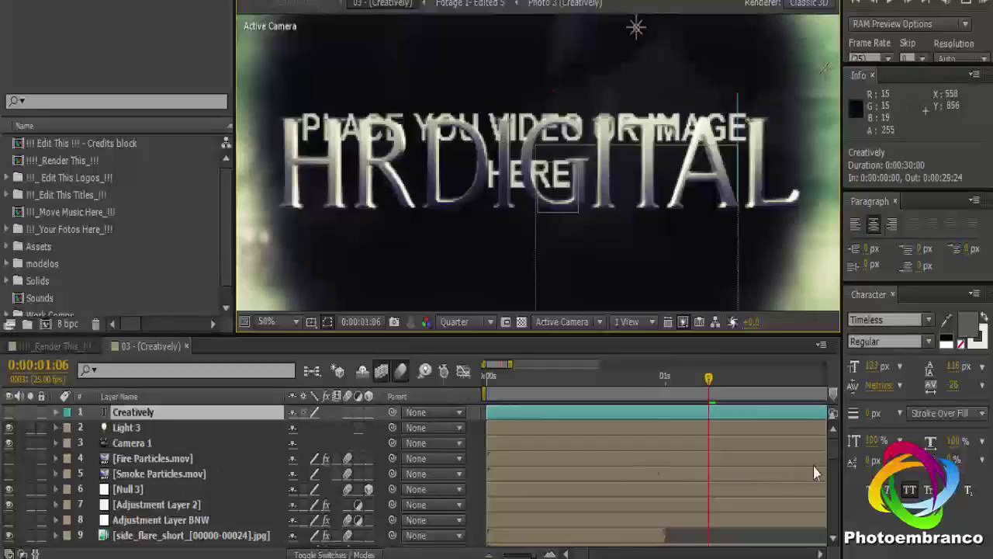
{"action": "scroll", "coordinate": [838, 464], "scroll_direction": "down", "scroll_amount": 5}
{"action": "scroll", "coordinate": [838, 462], "scroll_direction": "down", "scroll_amount": 5}
{"action": "scroll", "coordinate": [839, 475], "scroll_direction": "down", "scroll_amount": 4}
{"action": "scroll", "coordinate": [839, 478], "scroll_direction": "down", "scroll_amount": 2}
{"action": "scroll", "coordinate": [839, 483], "scroll_direction": "down", "scroll_amount": 1}
{"action": "scroll", "coordinate": [839, 487], "scroll_direction": "down", "scroll_amount": 1}
{"action": "scroll", "coordinate": [838, 486], "scroll_direction": "down", "scroll_amount": 1}
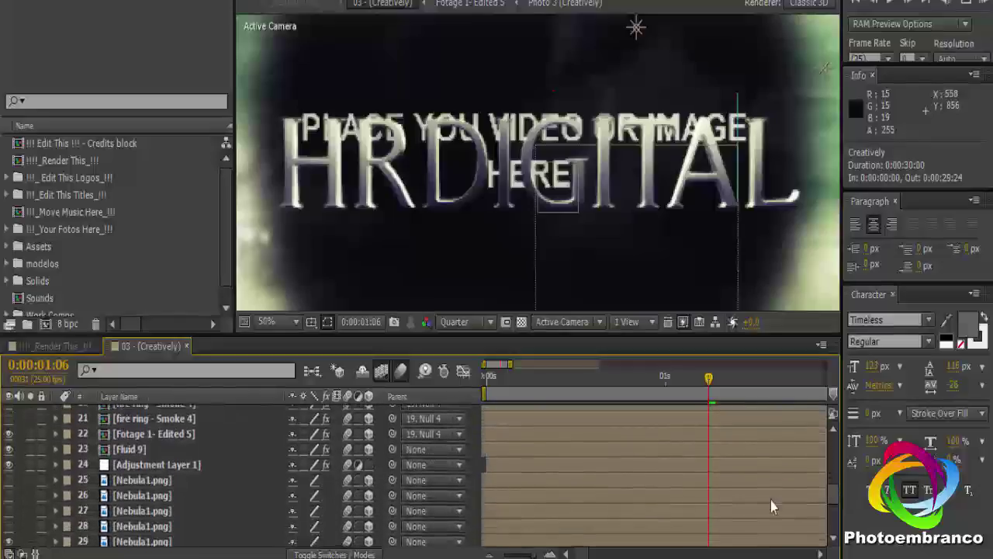
- Open Fotage 1- Edited 5 and then its Photo 3 (Creatively) placeholder composition
{"action": "left_click", "coordinate": [173, 440]}
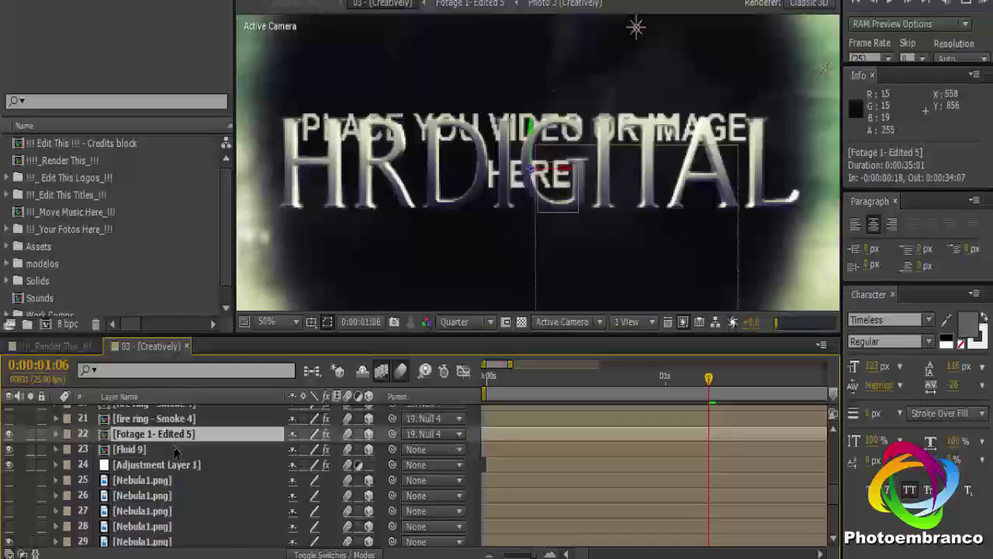
{"action": "left_click", "coordinate": [10, 436]}
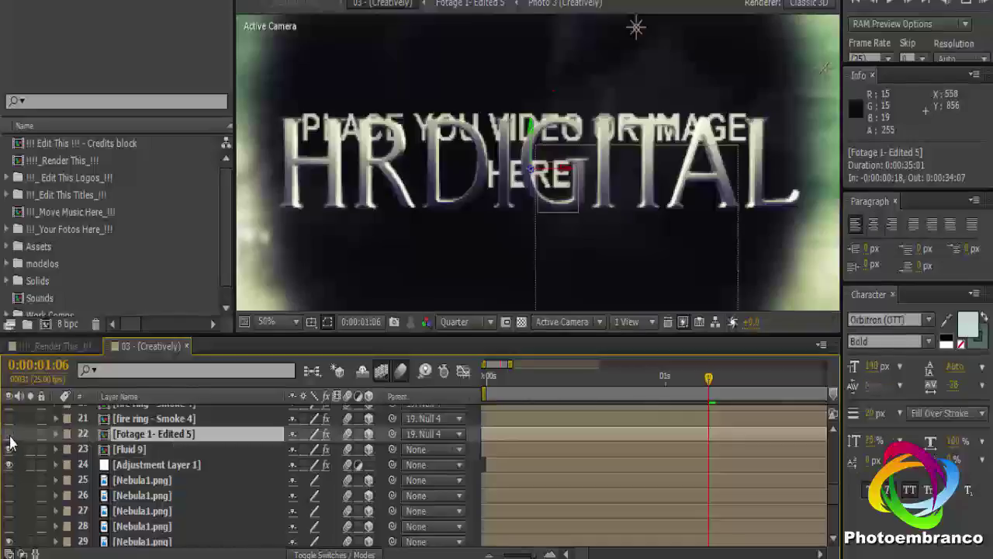
{"action": "left_click", "coordinate": [9, 436]}
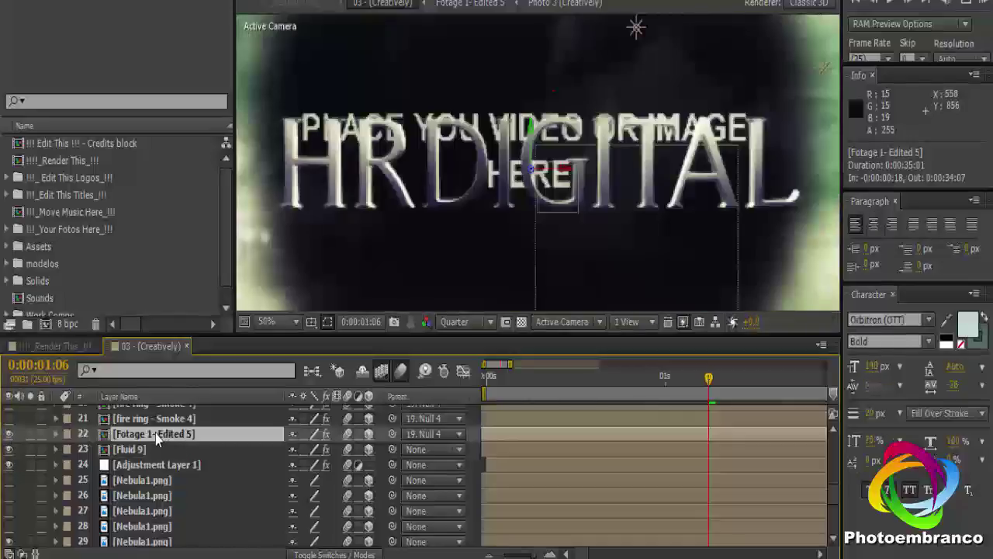
{"action": "double_click", "coordinate": [160, 435]}
{"action": "double_click", "coordinate": [137, 458]}
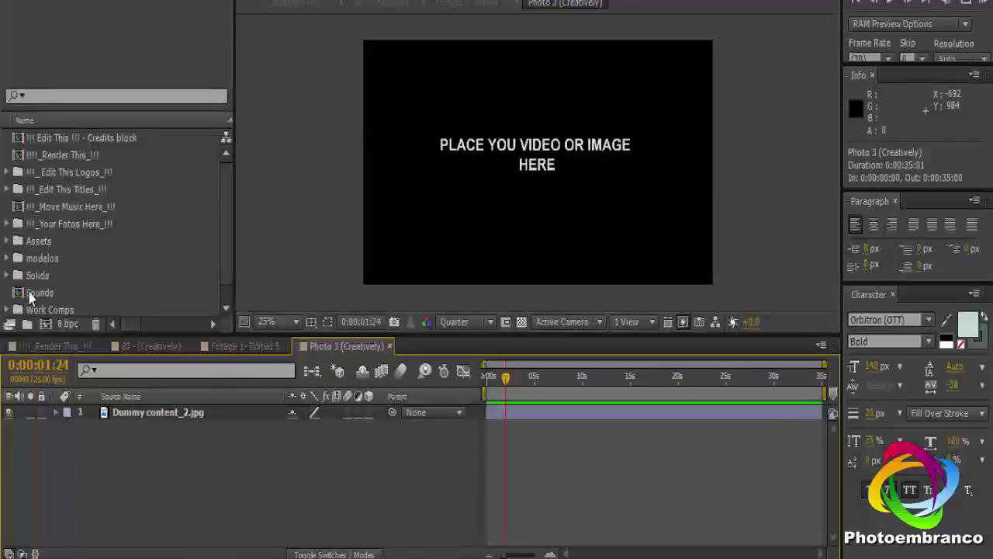
- Add a modelos model photo to Photo 3 (Creatively), fit it full frame, and close both tabs
{"action": "left_click", "coordinate": [7, 259]}
{"action": "scroll", "coordinate": [31, 272], "scroll_direction": "down", "scroll_amount": 5}
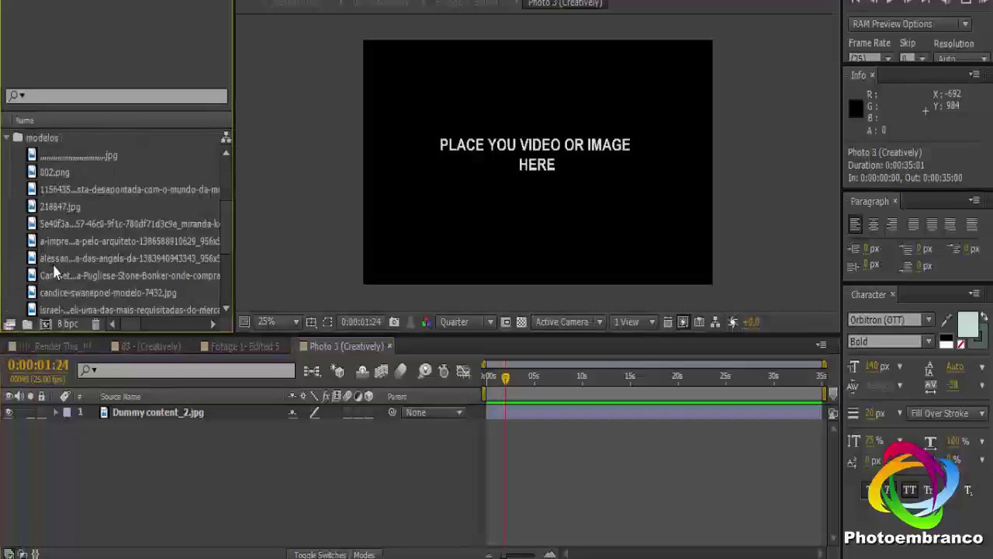
{"action": "scroll", "coordinate": [55, 272], "scroll_direction": "down", "scroll_amount": 2}
{"action": "left_click", "coordinate": [66, 224]}
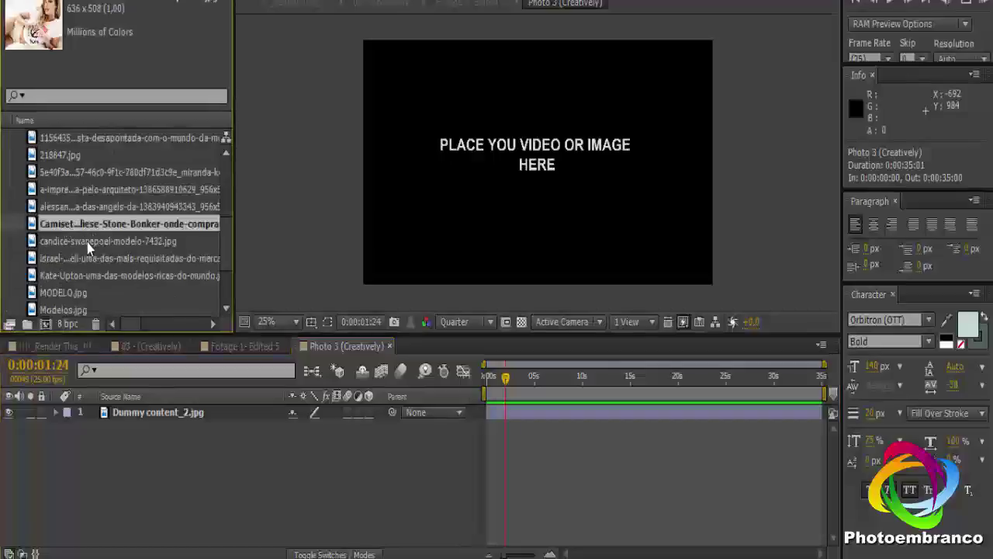
{"action": "left_click", "coordinate": [90, 242]}
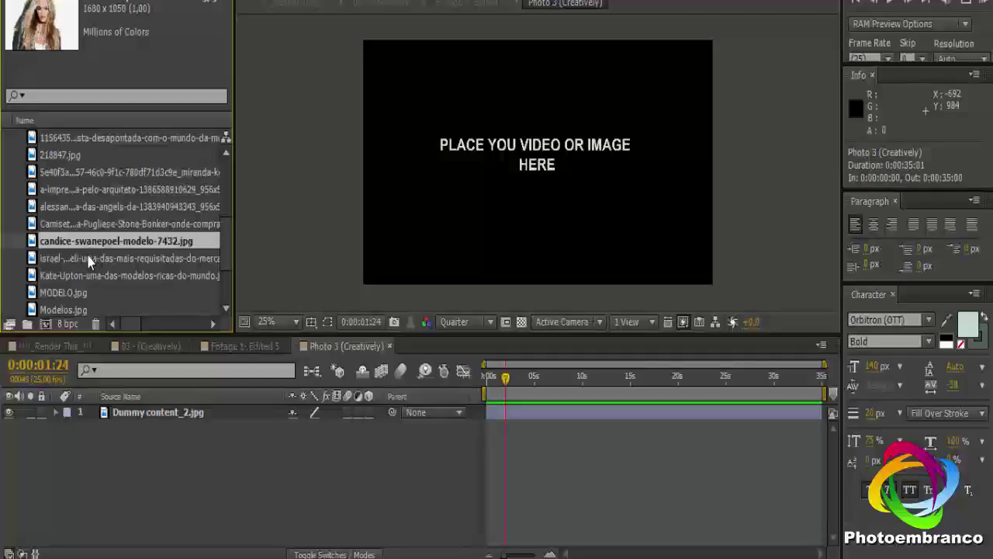
{"action": "left_click", "coordinate": [88, 259]}
{"action": "left_click", "coordinate": [89, 278]}
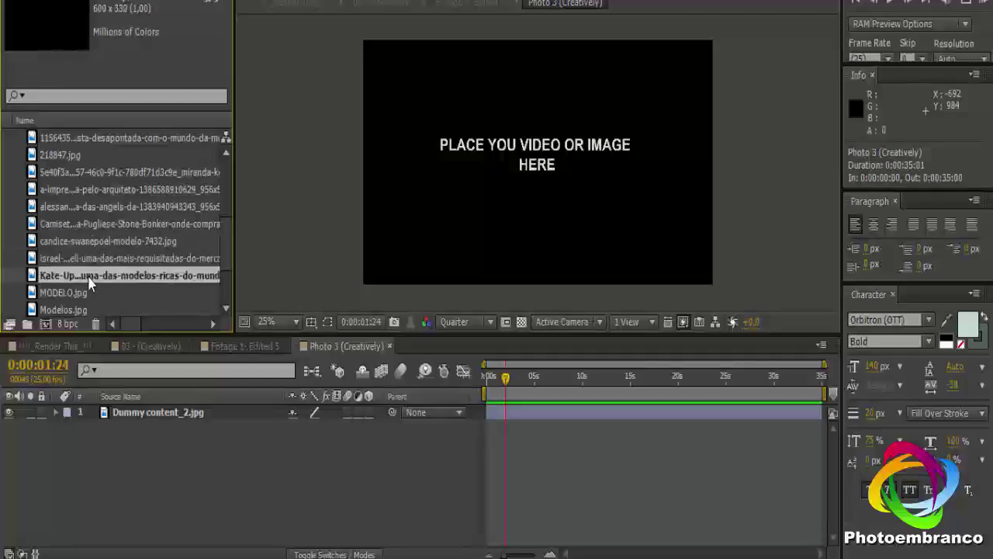
{"action": "left_click_drag", "start_coordinate": [91, 285], "coordinate": [104, 414]}
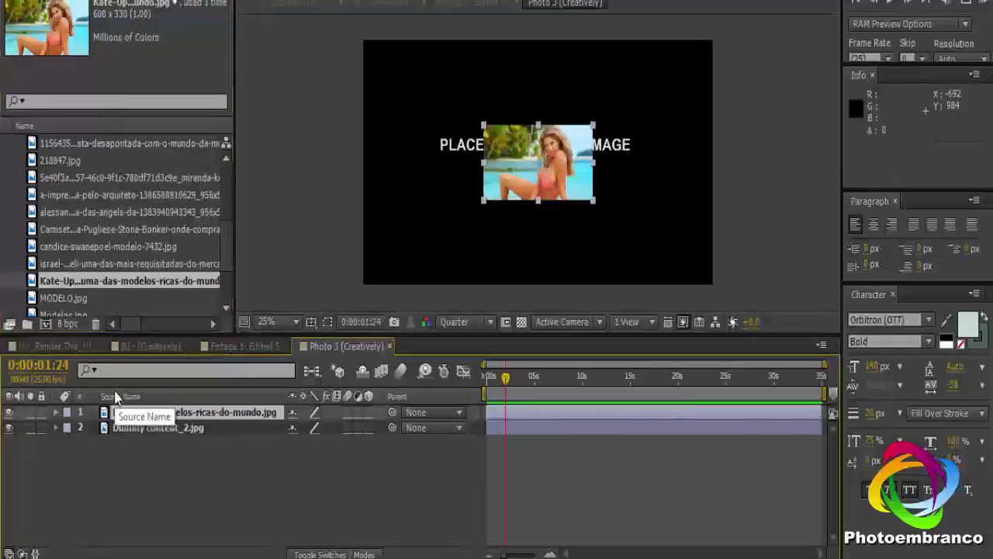
{"action": "key", "text": "ctrl+alt+f"}
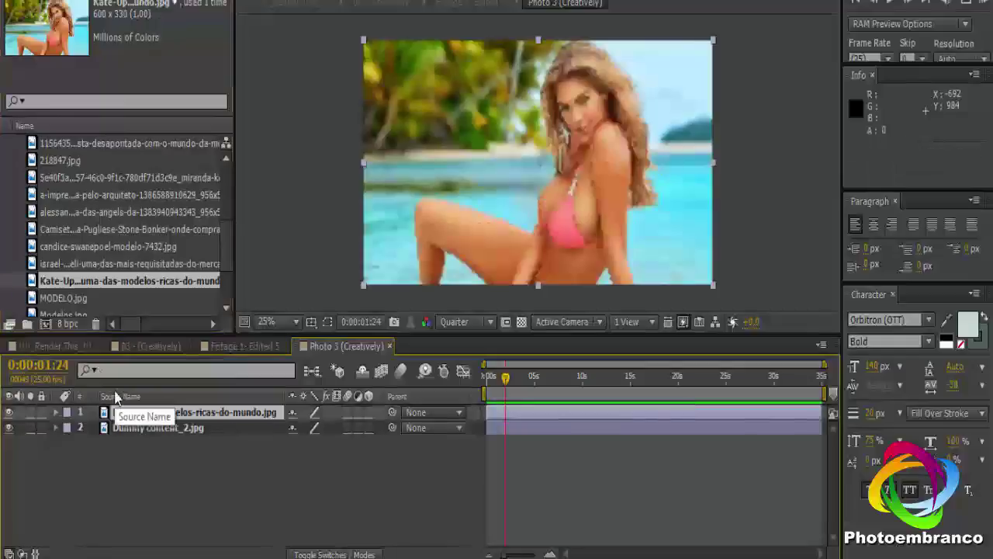
{"action": "left_click", "coordinate": [389, 346]}
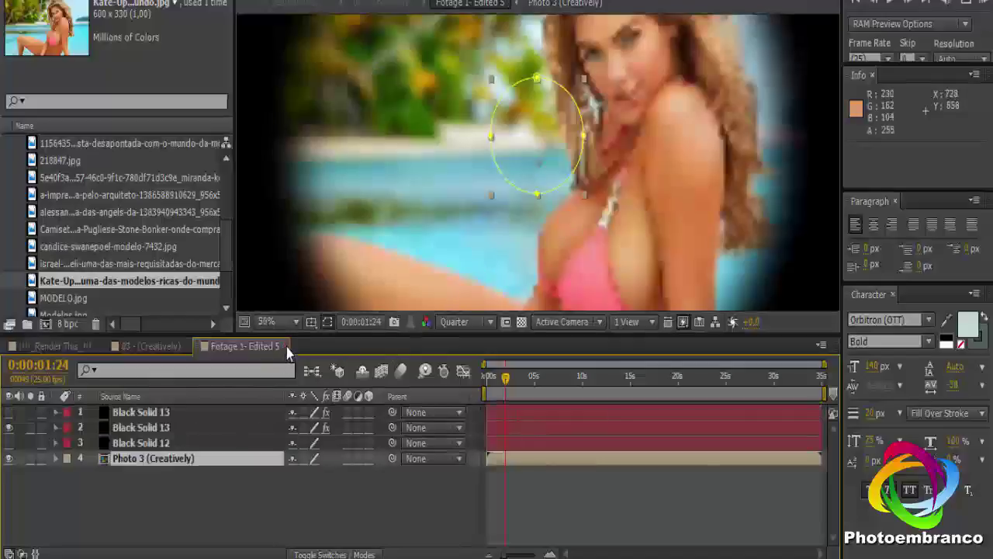
{"action": "left_click", "coordinate": [286, 346]}
- Zoom the preview out to 25% and close the 03 - (Creatively) composition
{"action": "key", "text": "comma"}
{"action": "key", "text": "comma"}
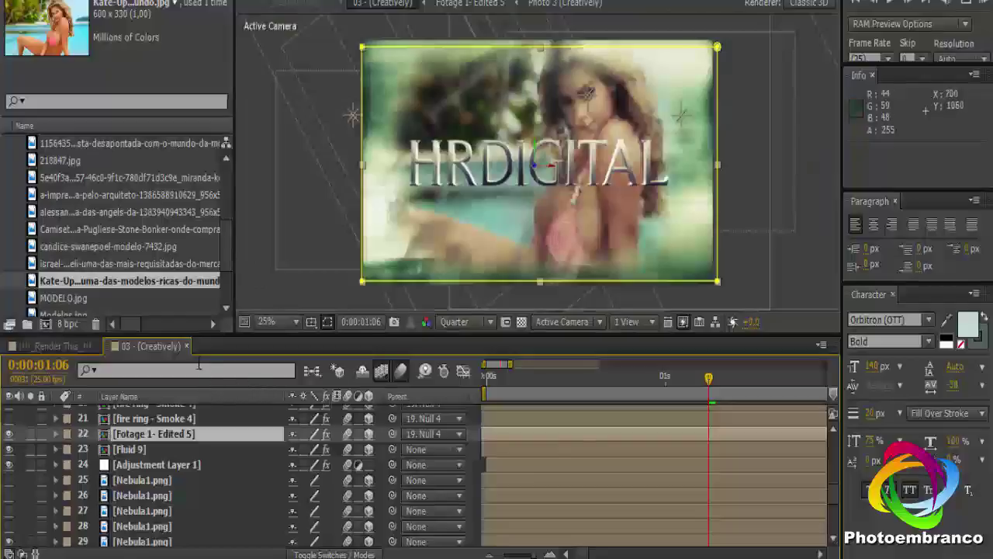
{"action": "scroll", "coordinate": [198, 479], "scroll_direction": "up", "scroll_amount": 1}
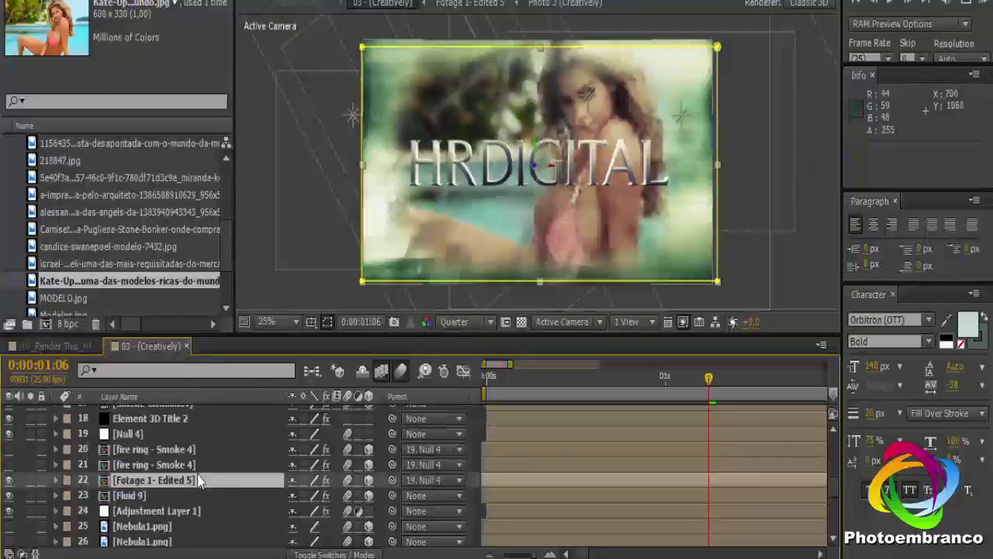
{"action": "scroll", "coordinate": [200, 475], "scroll_direction": "up", "scroll_amount": 1}
{"action": "scroll", "coordinate": [199, 472], "scroll_direction": "up", "scroll_amount": 2}
{"action": "scroll", "coordinate": [201, 478], "scroll_direction": "up", "scroll_amount": 1}
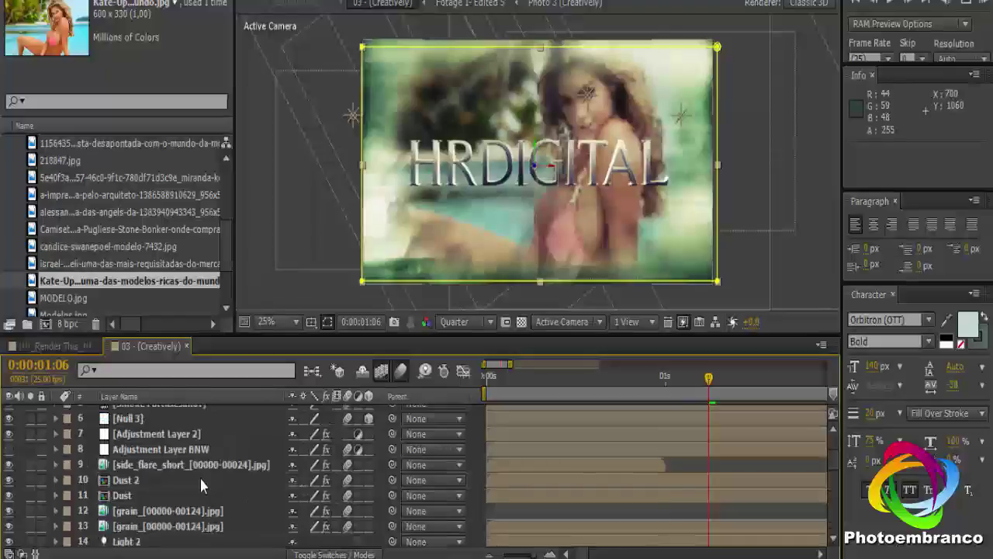
{"action": "scroll", "coordinate": [199, 476], "scroll_direction": "up", "scroll_amount": 2}
{"action": "scroll", "coordinate": [201, 480], "scroll_direction": "down", "scroll_amount": 4}
{"action": "scroll", "coordinate": [201, 479], "scroll_direction": "down", "scroll_amount": 2}
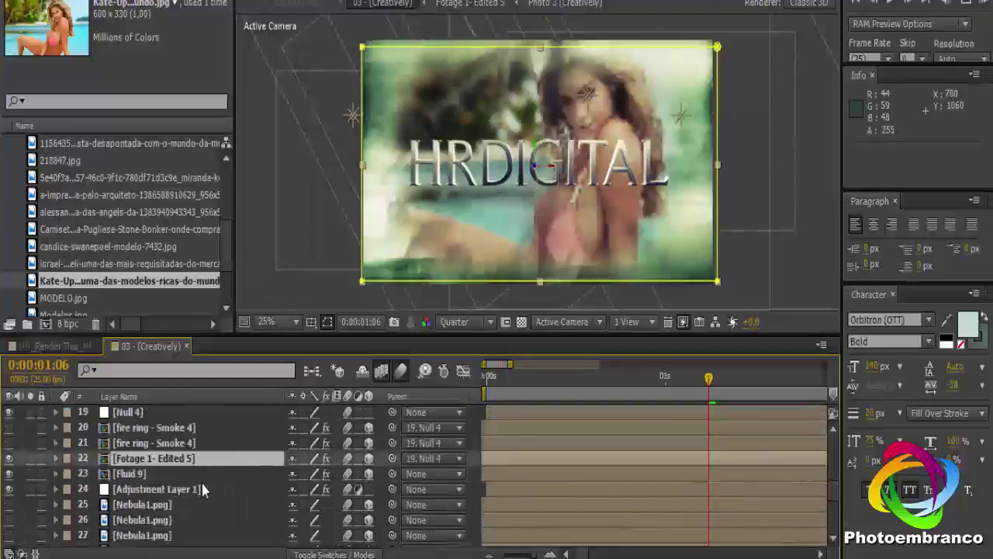
{"action": "scroll", "coordinate": [202, 485], "scroll_direction": "down", "scroll_amount": 3}
{"action": "key", "text": "shift+comma"}
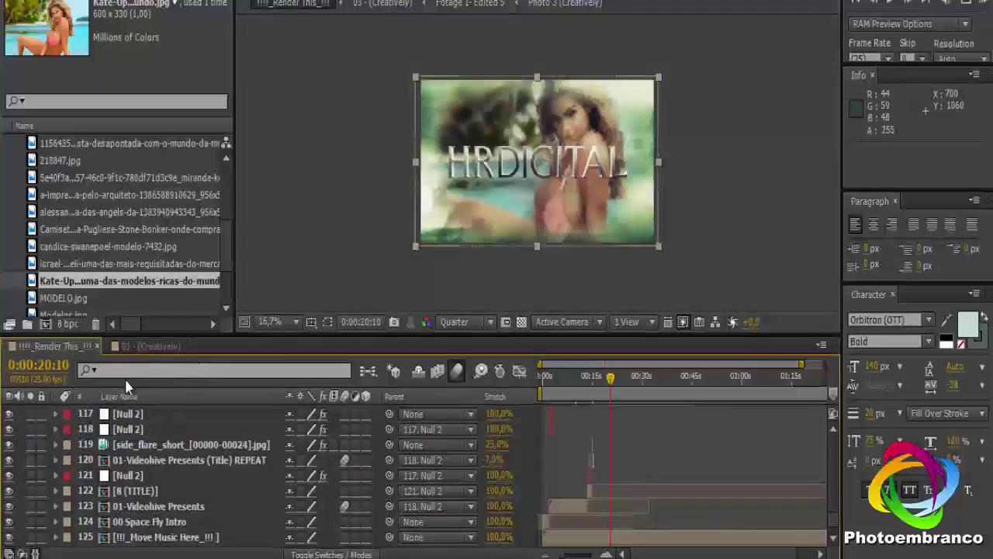
{"action": "left_click", "coordinate": [145, 347]}
{"action": "left_click", "coordinate": [188, 346]}
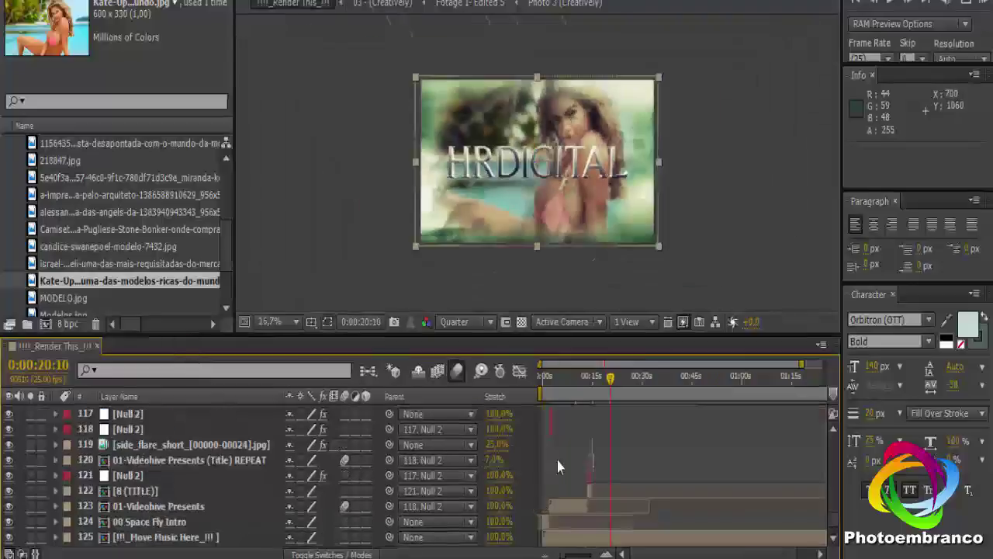
- Move Render This to 0:00:24:04 and select and visibility-check the 04 - (Magically) layer
{"action": "left_click_drag", "start_coordinate": [591, 392], "coordinate": [628, 395]}
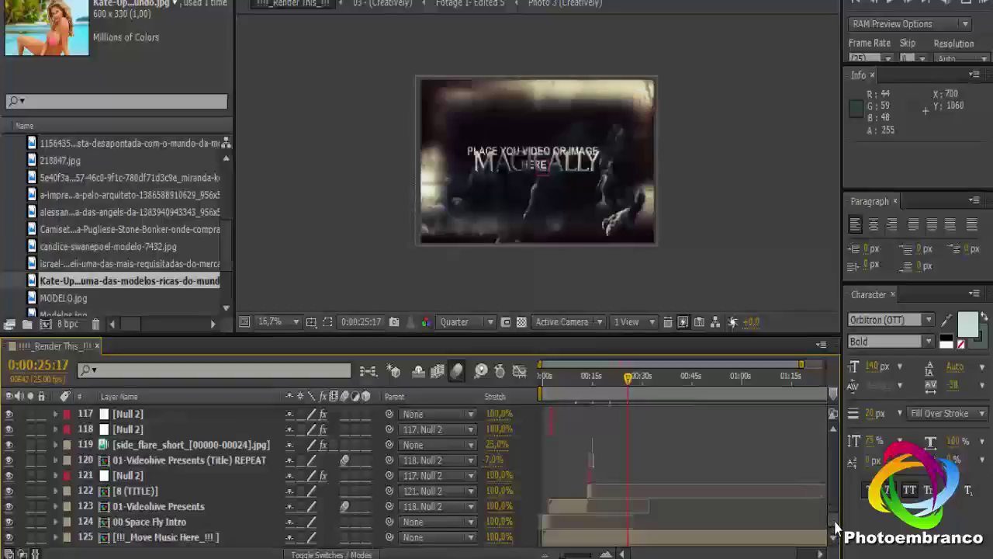
{"action": "scroll", "coordinate": [836, 528], "scroll_direction": "up", "scroll_amount": 5}
{"action": "scroll", "coordinate": [836, 518], "scroll_direction": "up", "scroll_amount": 4}
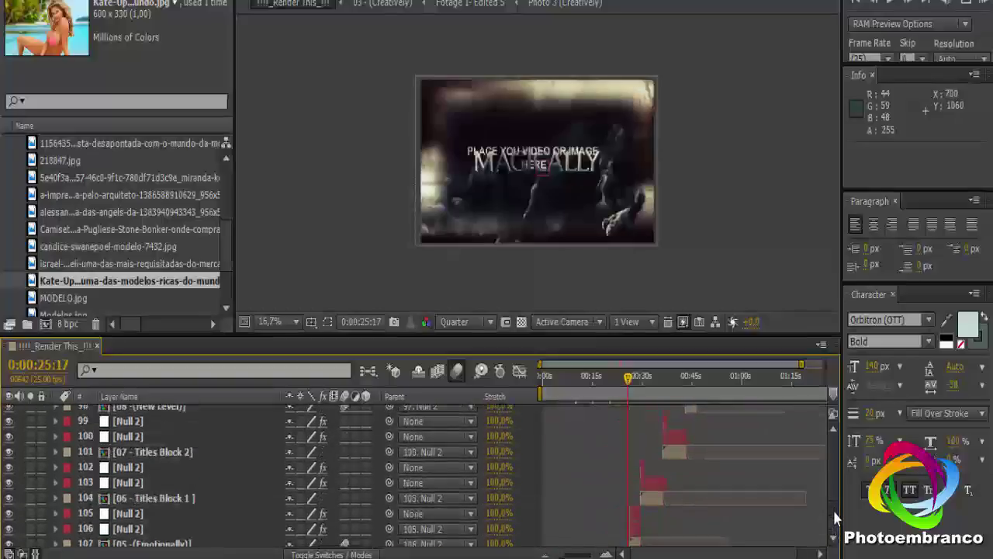
{"action": "scroll", "coordinate": [837, 519], "scroll_direction": "down", "scroll_amount": 3}
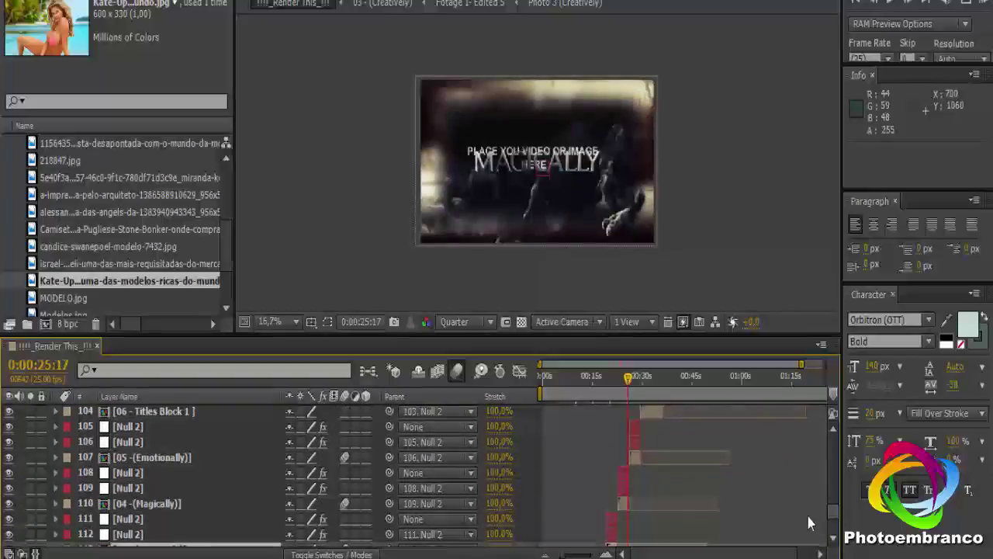
{"action": "left_click", "coordinate": [620, 393]}
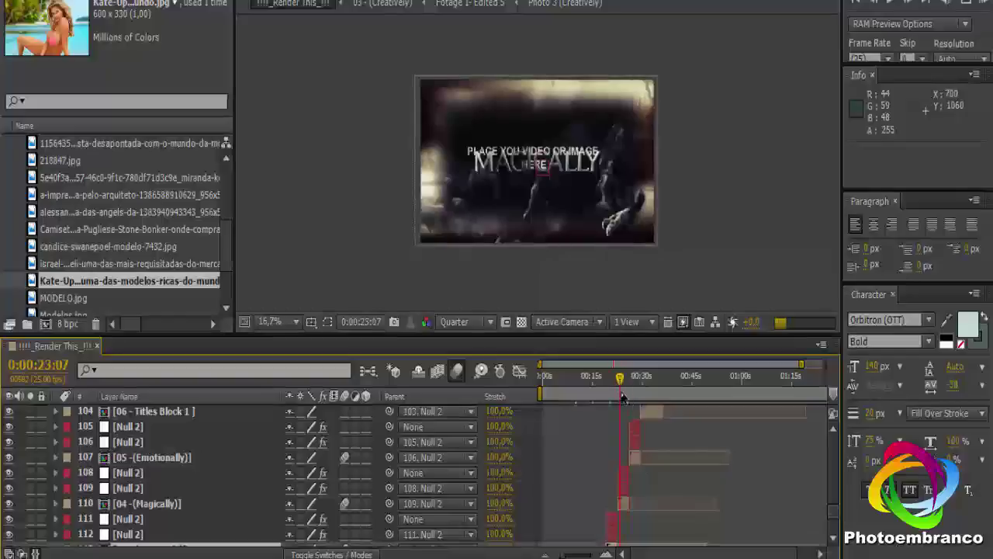
{"action": "left_click", "coordinate": [622, 394]}
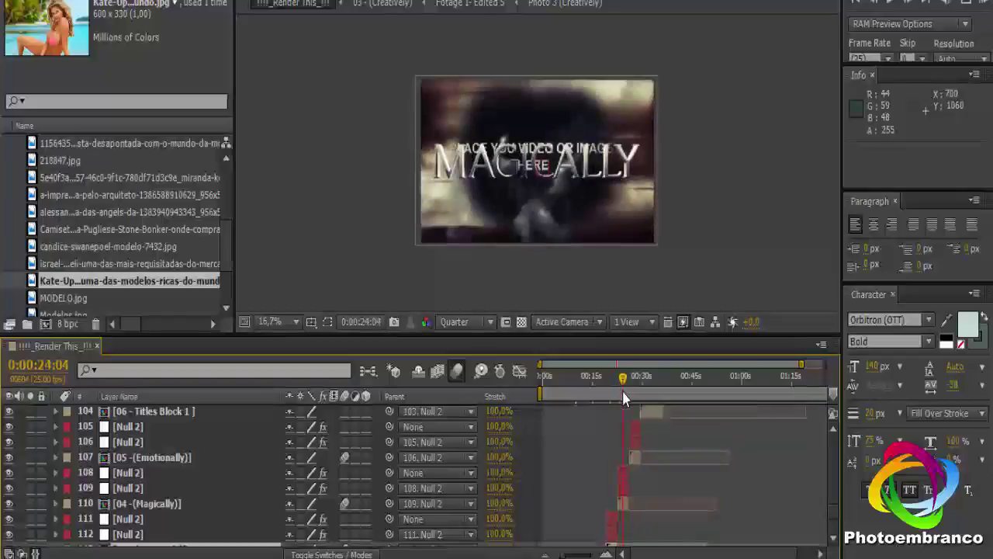
{"action": "left_click", "coordinate": [623, 473]}
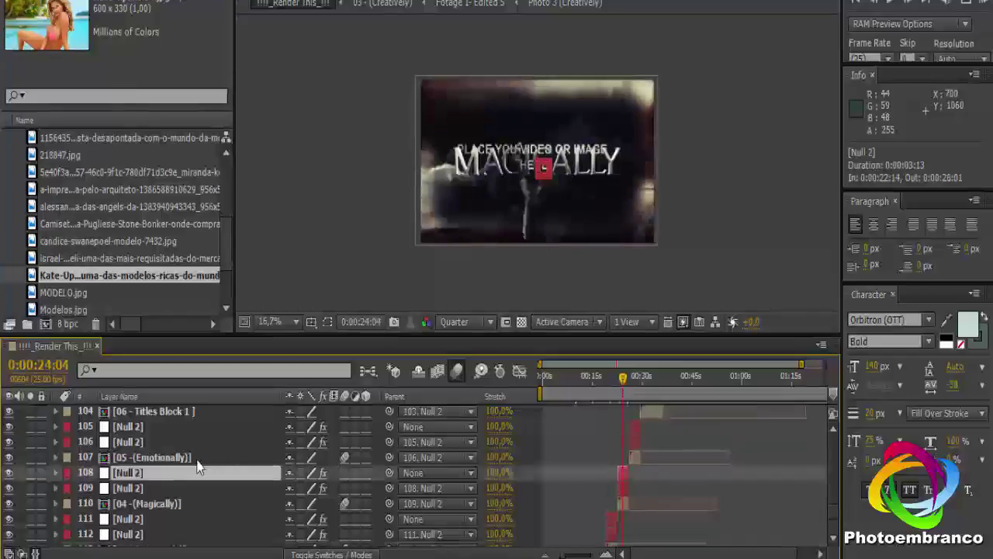
{"action": "left_click", "coordinate": [160, 458]}
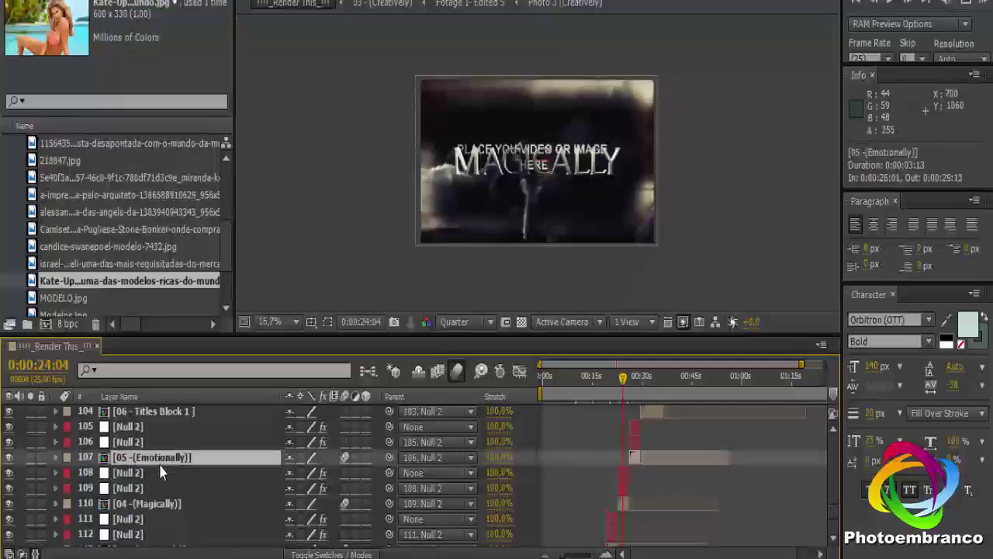
{"action": "left_click", "coordinate": [128, 505]}
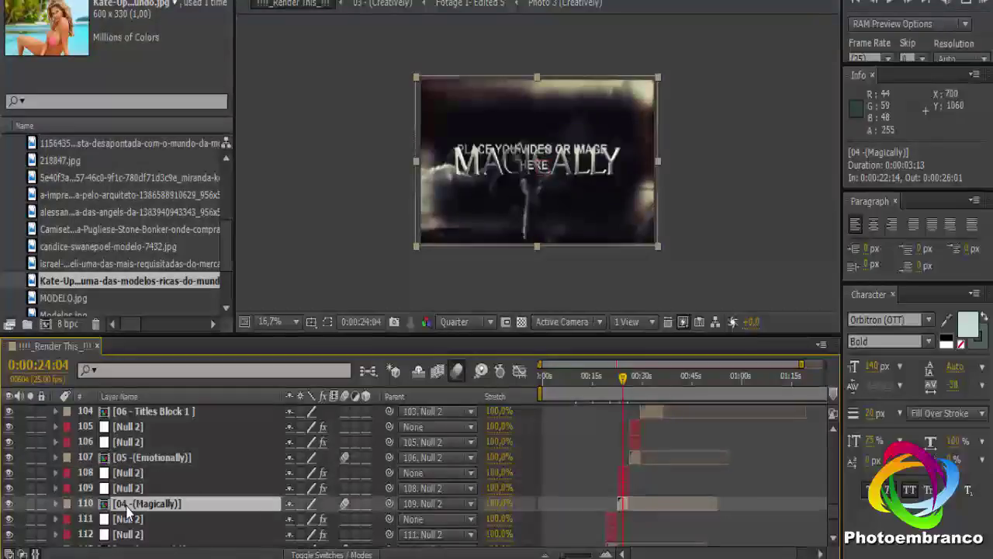
{"action": "left_click", "coordinate": [10, 505]}
{"action": "left_click", "coordinate": [11, 506]}
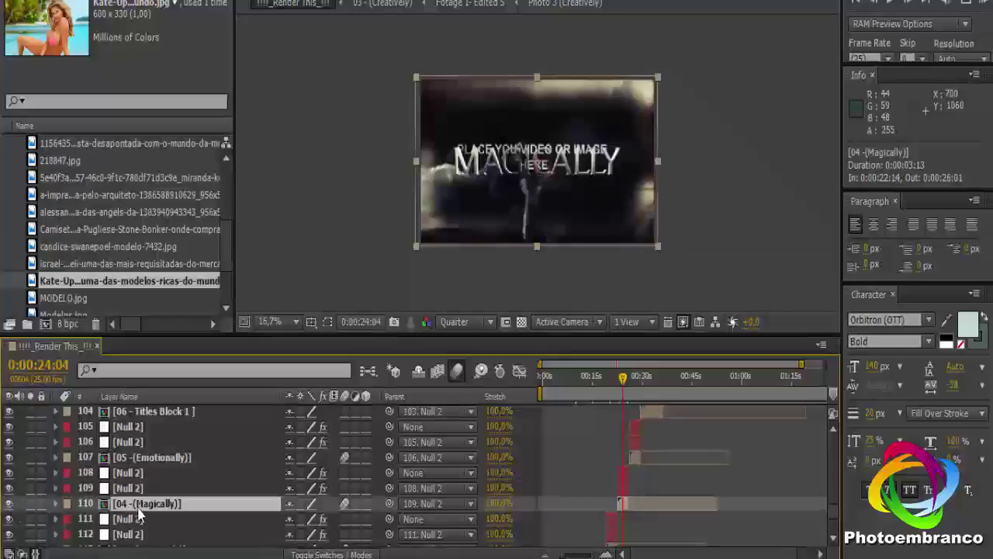
- In the 04 - (Magically) comp, retype the MAGICALLY title as the creator's name
{"action": "double_click", "coordinate": [140, 505]}
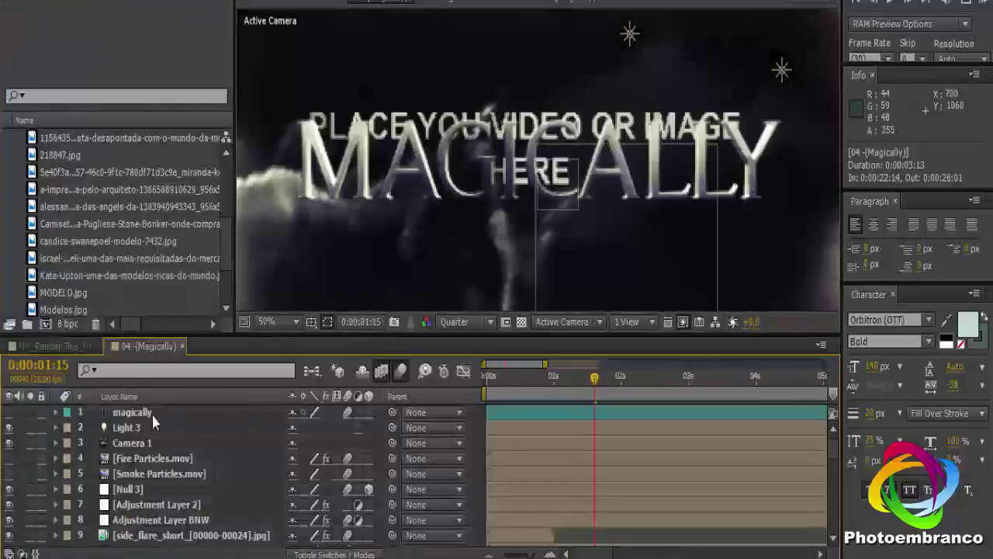
{"action": "left_click", "coordinate": [150, 412]}
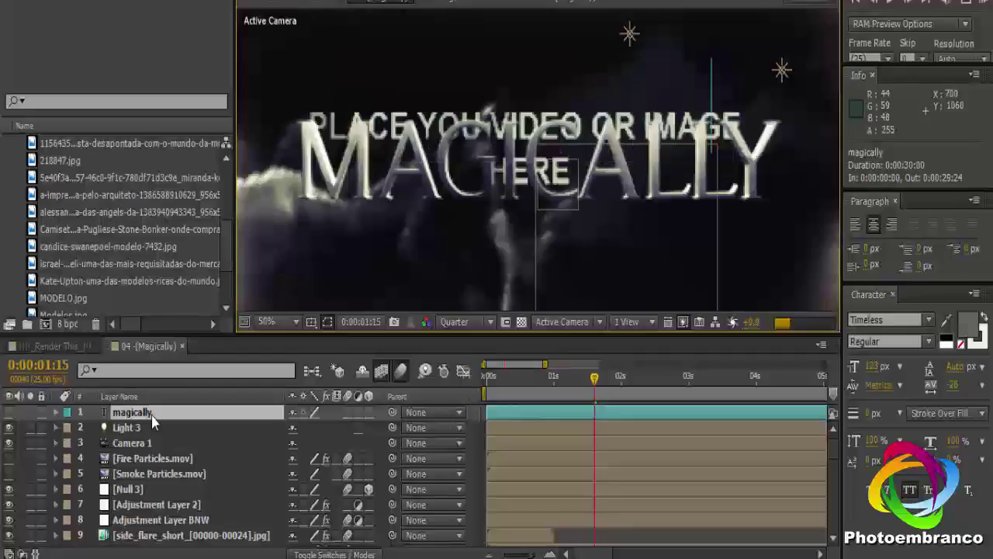
{"action": "left_click", "coordinate": [166, 463]}
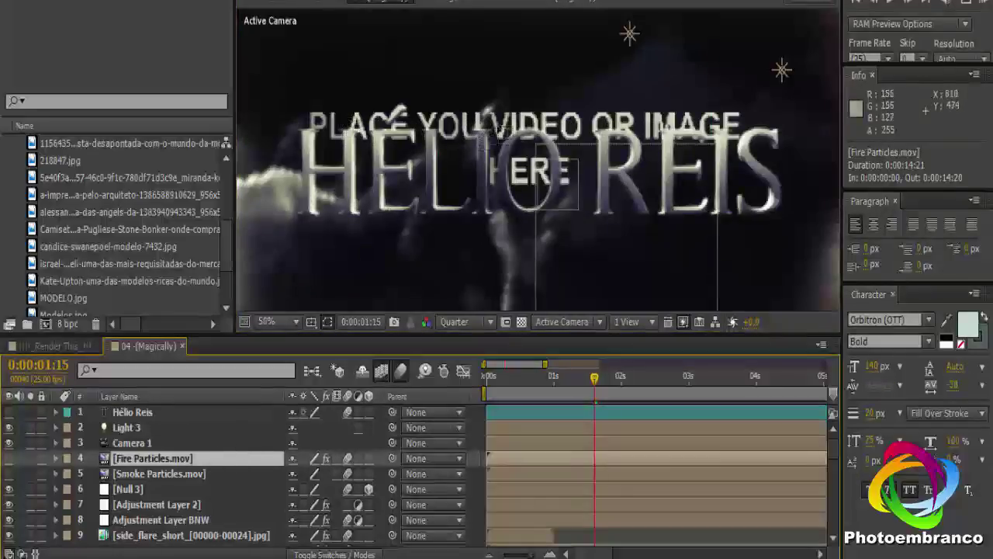
{"action": "scroll", "coordinate": [148, 463], "scroll_direction": "down", "scroll_amount": 2}
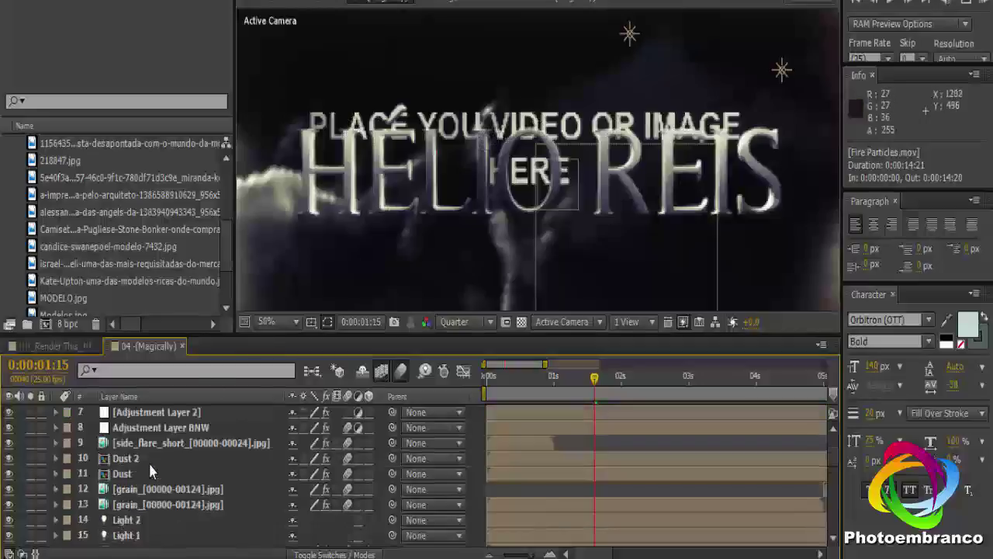
{"action": "scroll", "coordinate": [149, 465], "scroll_direction": "down", "scroll_amount": 1}
{"action": "scroll", "coordinate": [149, 468], "scroll_direction": "down", "scroll_amount": 2}
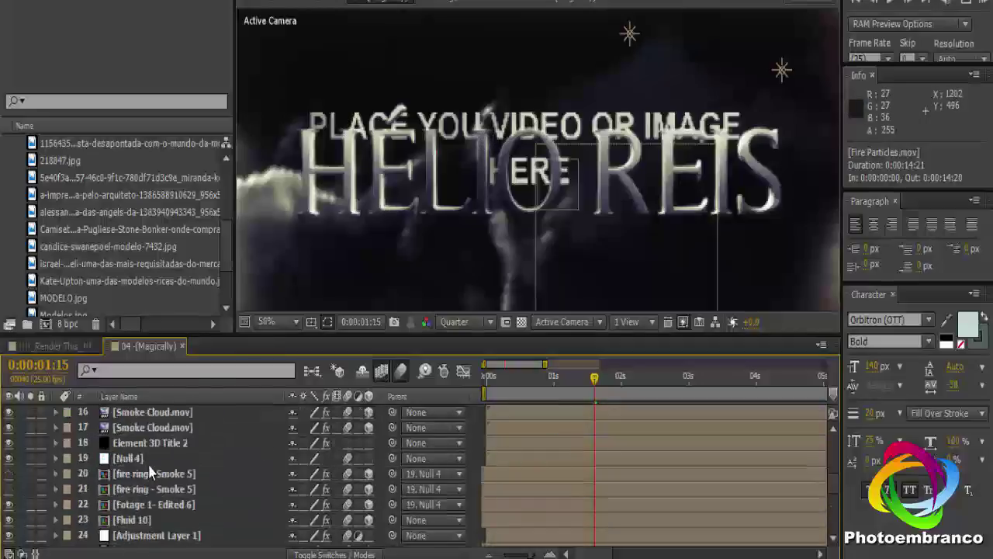
- Put modelos-de-asia-9964.jpg above Dummy content_2.jpg in Photo 4 (Magically), then close both comps
{"action": "double_click", "coordinate": [144, 506]}
{"action": "left_click", "coordinate": [150, 459]}
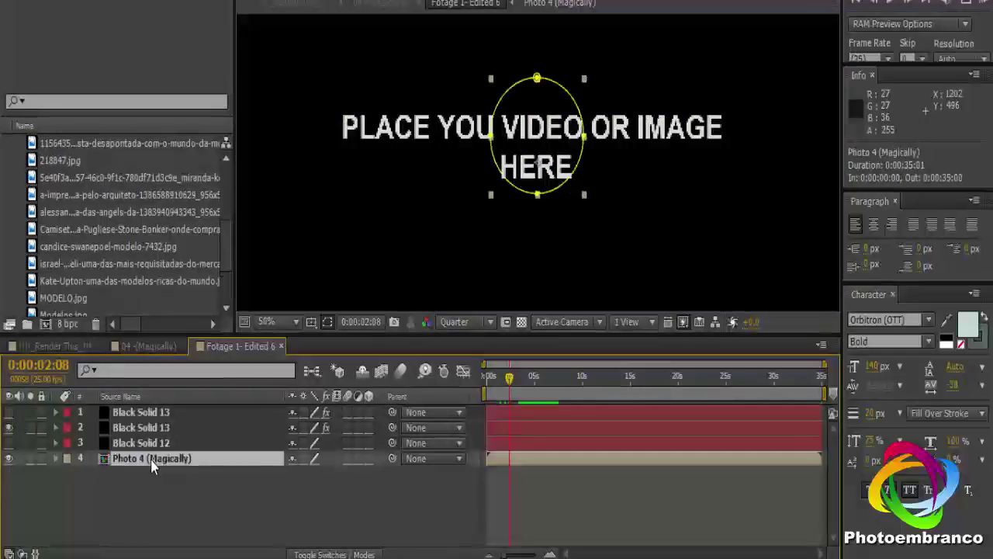
{"action": "double_click", "coordinate": [153, 459]}
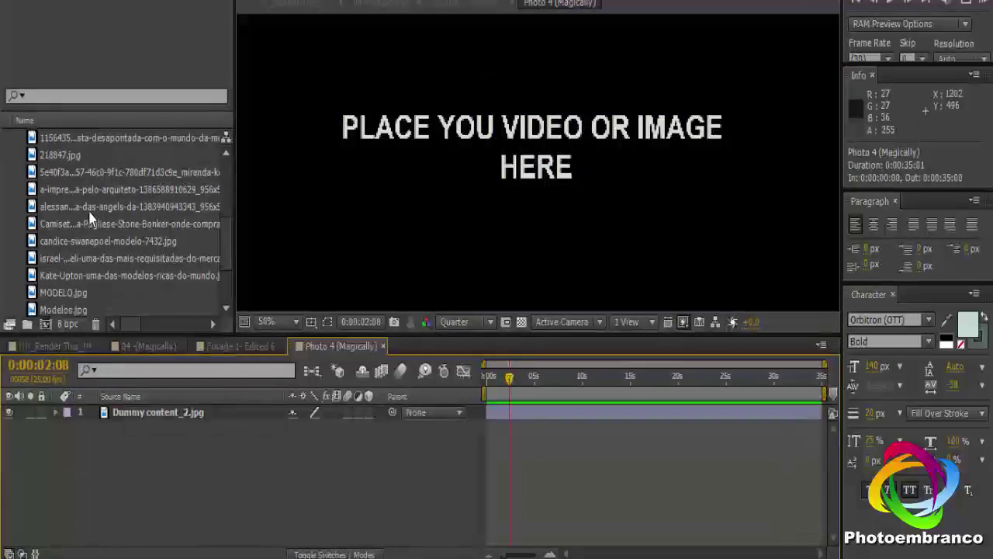
{"action": "scroll", "coordinate": [61, 273], "scroll_direction": "down", "scroll_amount": 1}
{"action": "left_click", "coordinate": [56, 277]}
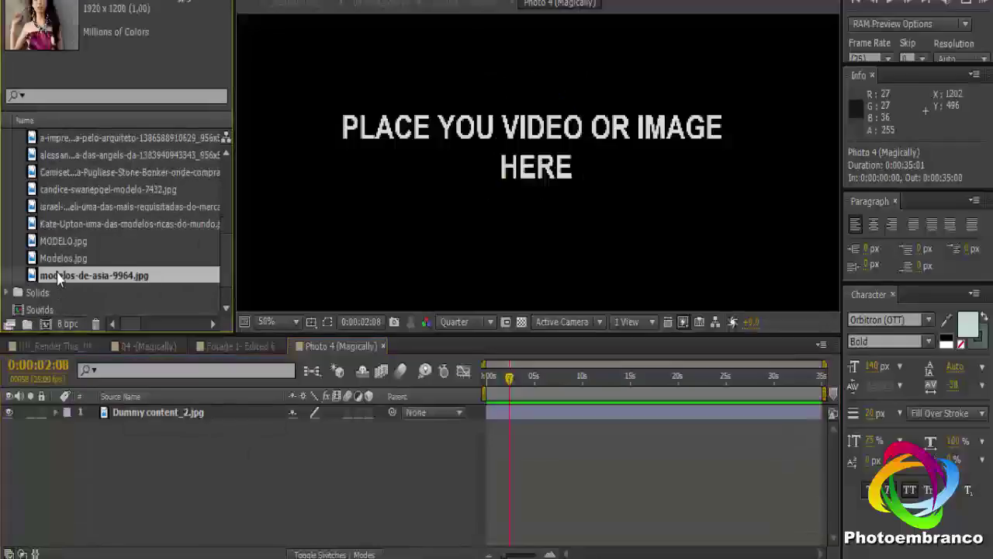
{"action": "left_click_drag", "start_coordinate": [74, 278], "coordinate": [81, 410]}
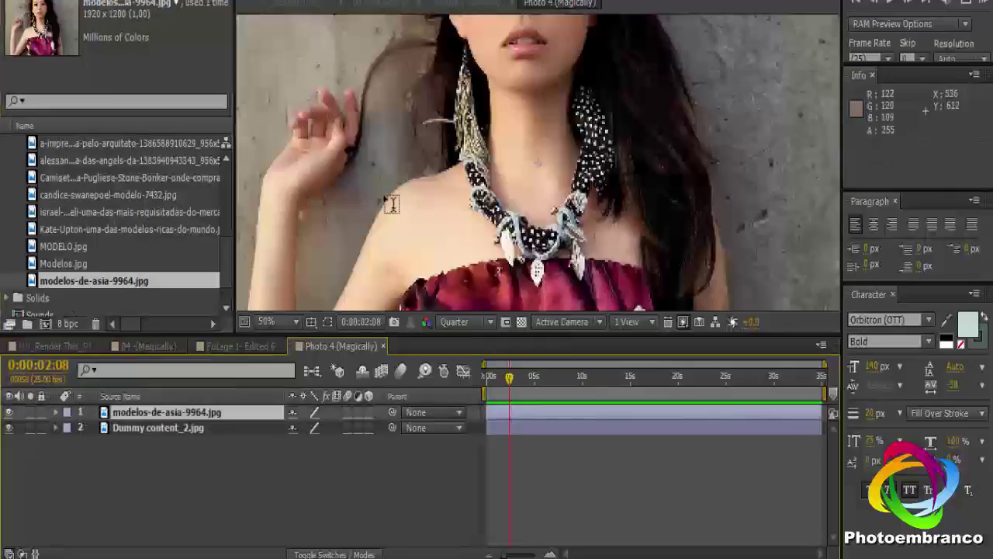
{"action": "key", "text": "comma"}
{"action": "key", "text": "comma"}
{"action": "key", "text": "comma"}
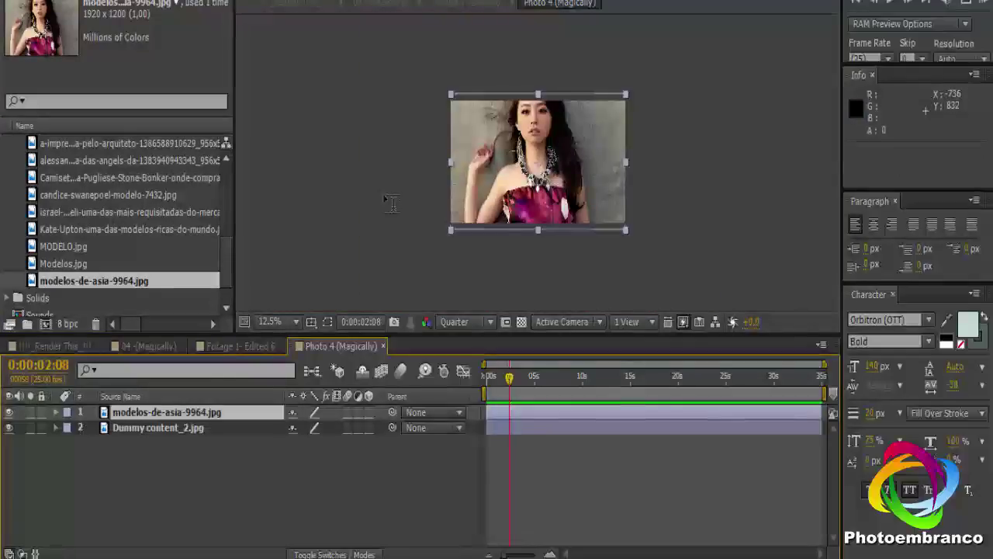
{"action": "left_click", "coordinate": [382, 346]}
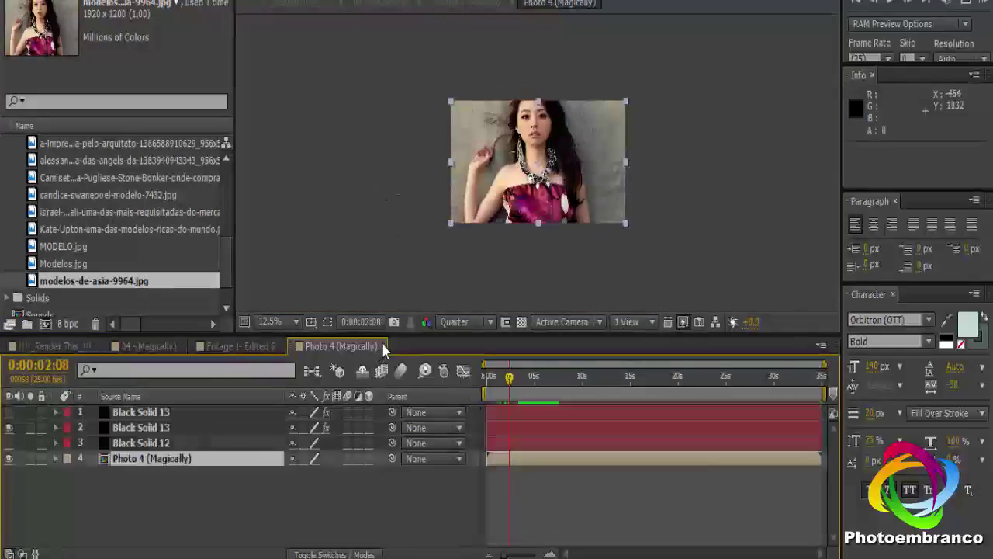
{"action": "left_click", "coordinate": [382, 346]}
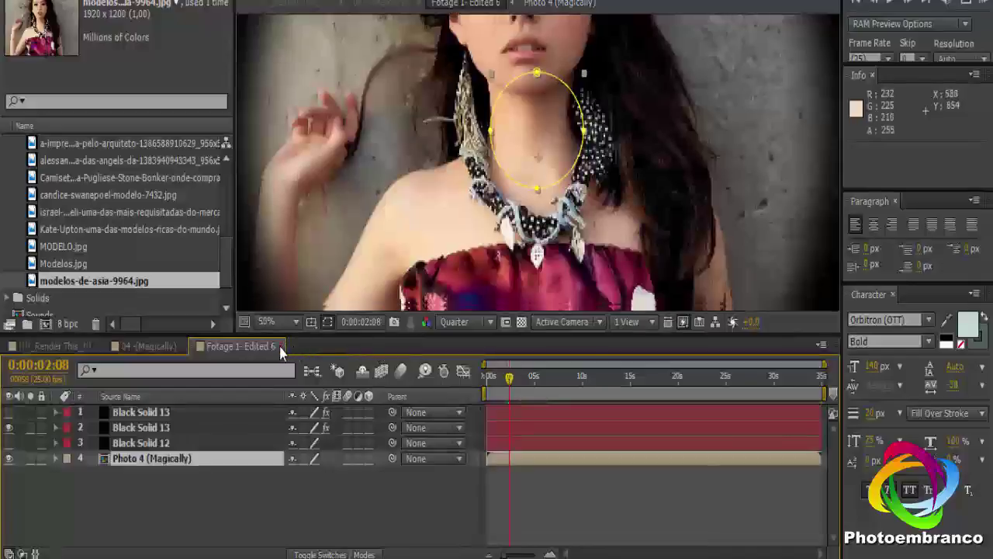
{"action": "left_click", "coordinate": [282, 347]}
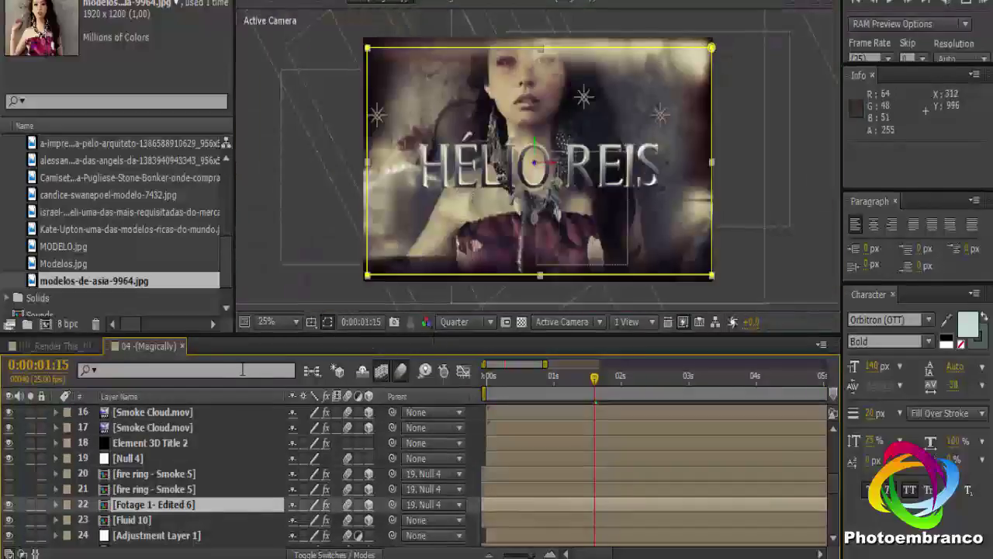
- Close the Magically comp and open 06 - Titles Block 1 from Render This at 4:15
{"action": "left_click", "coordinate": [181, 346]}
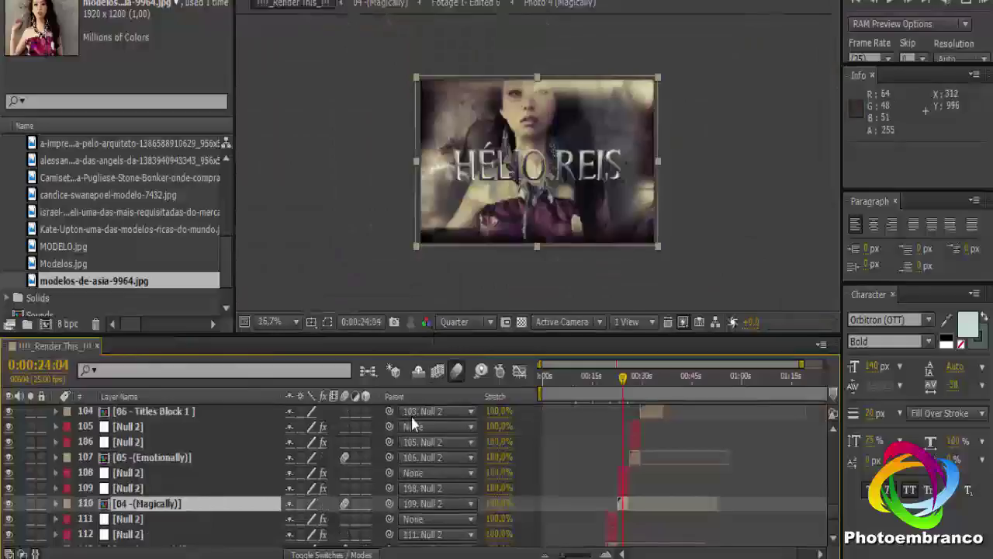
{"action": "left_click", "coordinate": [177, 413]}
{"action": "left_click", "coordinate": [630, 383]}
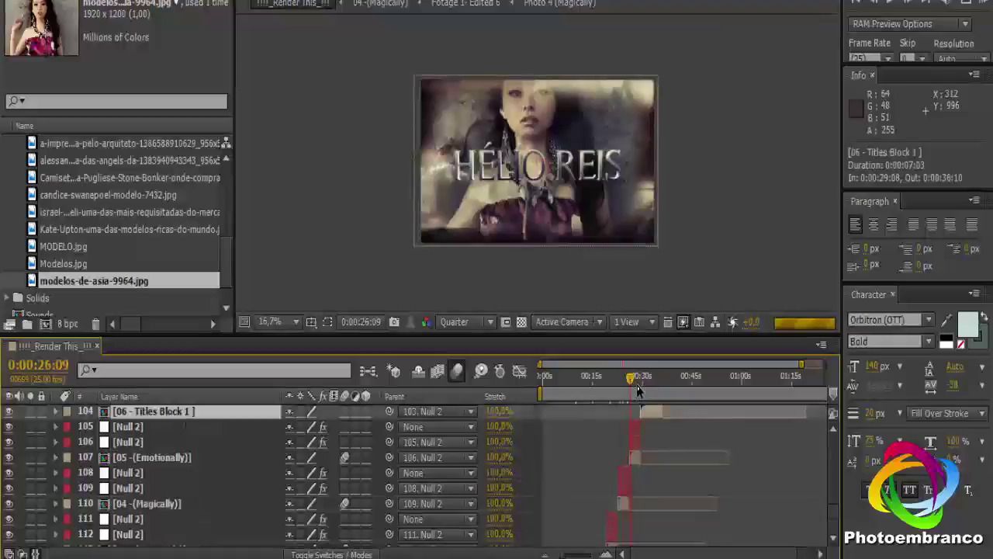
{"action": "left_click", "coordinate": [637, 386]}
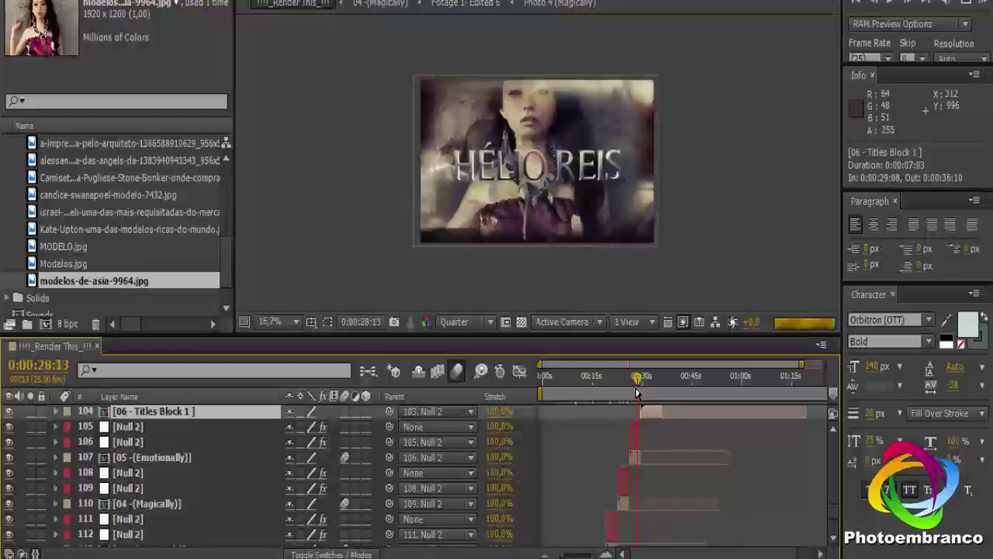
{"action": "double_click", "coordinate": [133, 412]}
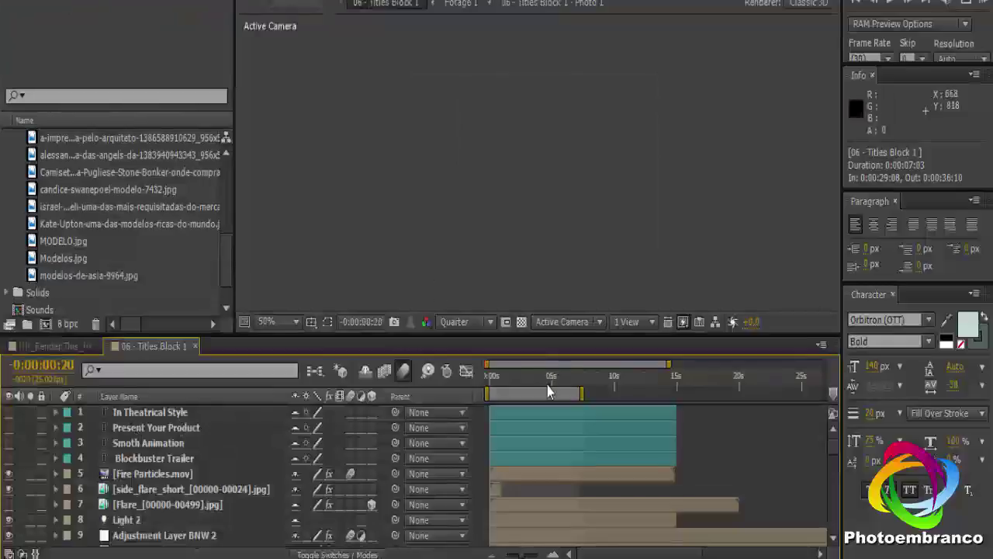
{"action": "left_click", "coordinate": [548, 390]}
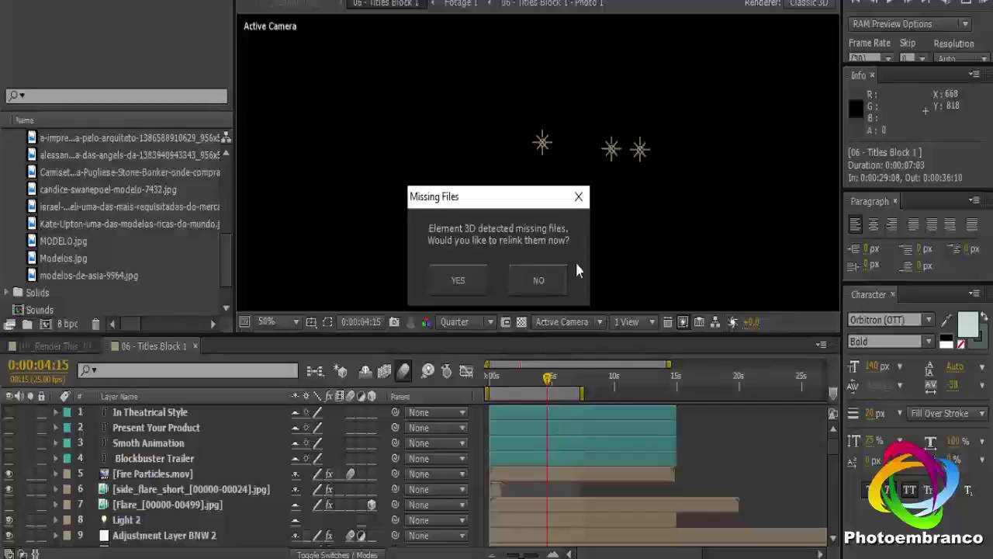
- Relink Element 3D's missing textures from the VideoHive - Blockbuster Trailer 8 folder
{"action": "left_click", "coordinate": [461, 283]}
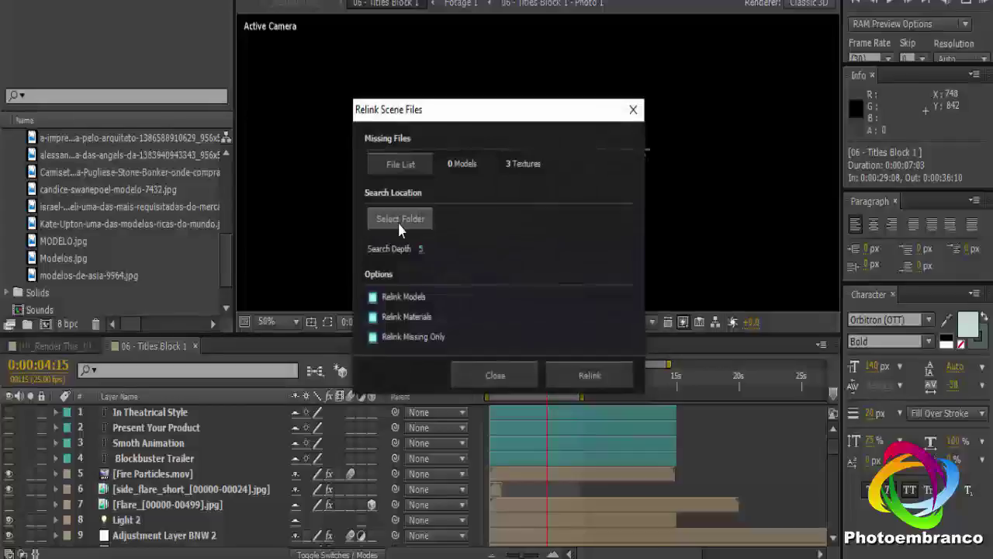
{"action": "left_click", "coordinate": [419, 223]}
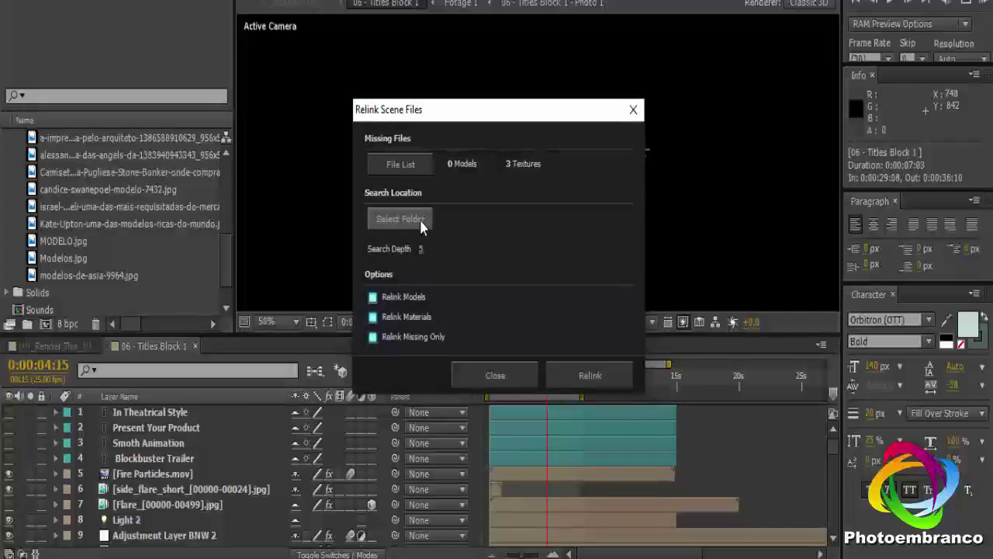
{"action": "left_click", "coordinate": [395, 224]}
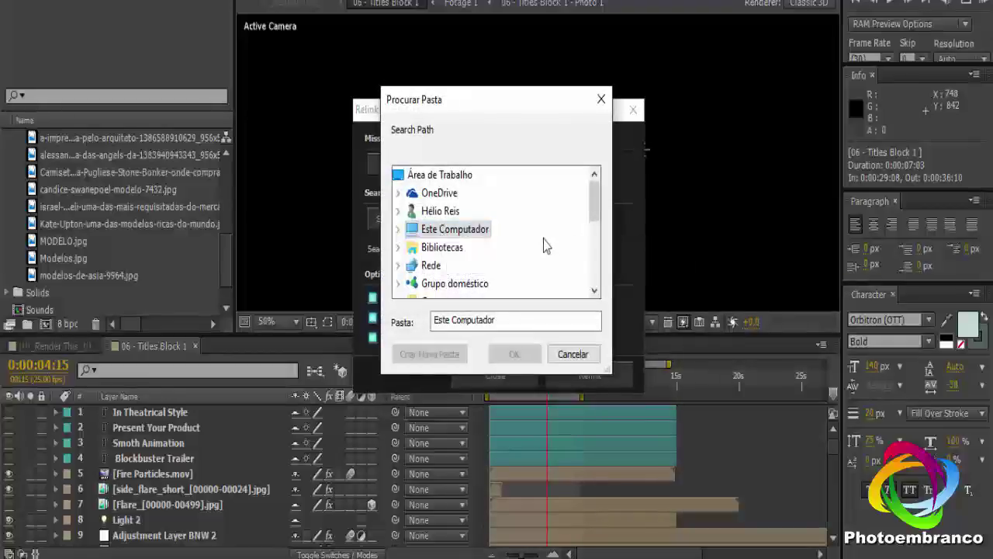
{"action": "left_click", "coordinate": [399, 230]}
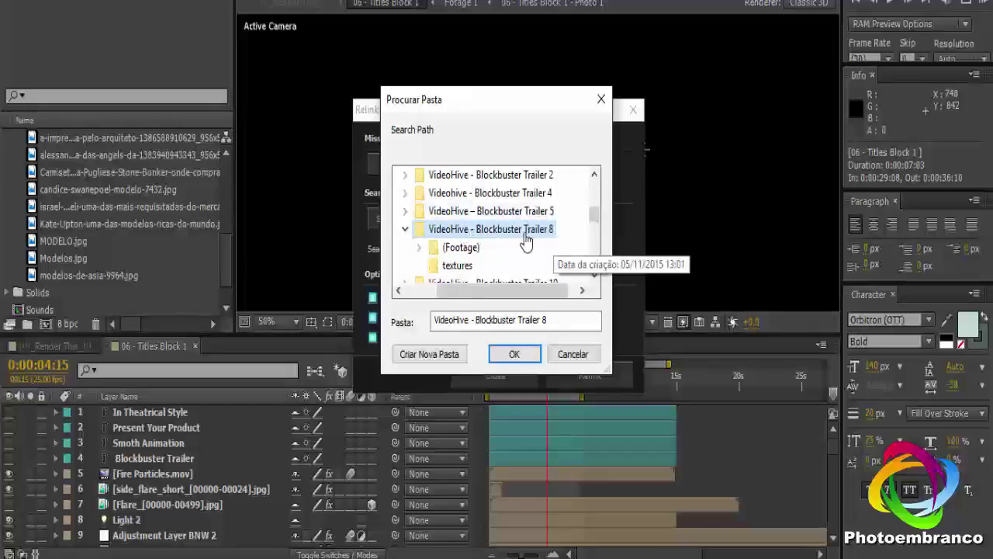
{"action": "left_click", "coordinate": [512, 355]}
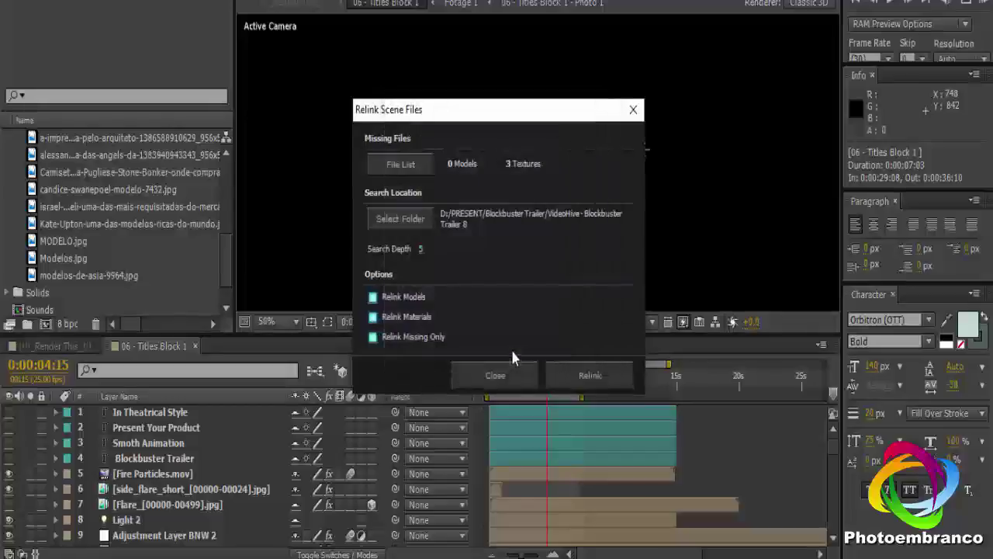
{"action": "left_click", "coordinate": [586, 380]}
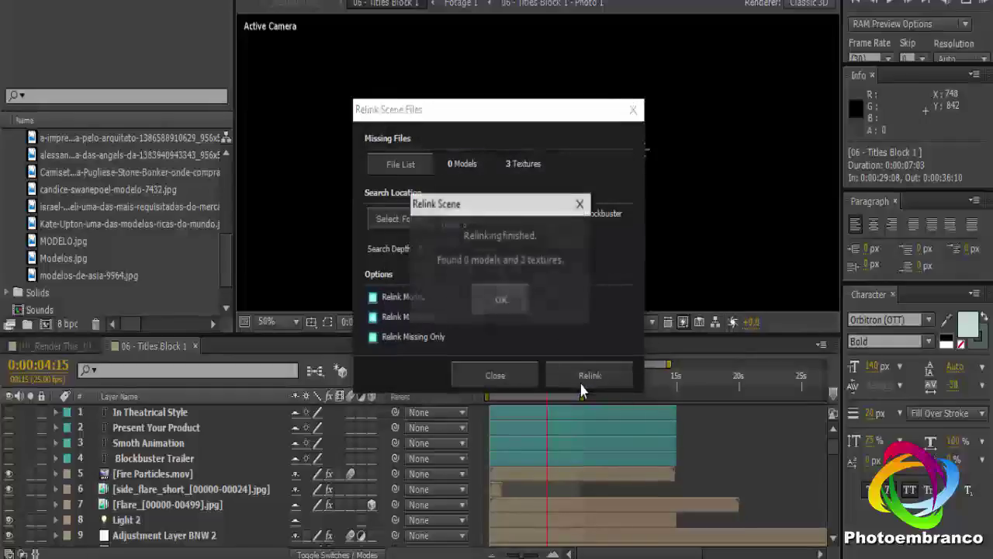
{"action": "left_click", "coordinate": [508, 298]}
{"action": "left_click", "coordinate": [501, 377]}
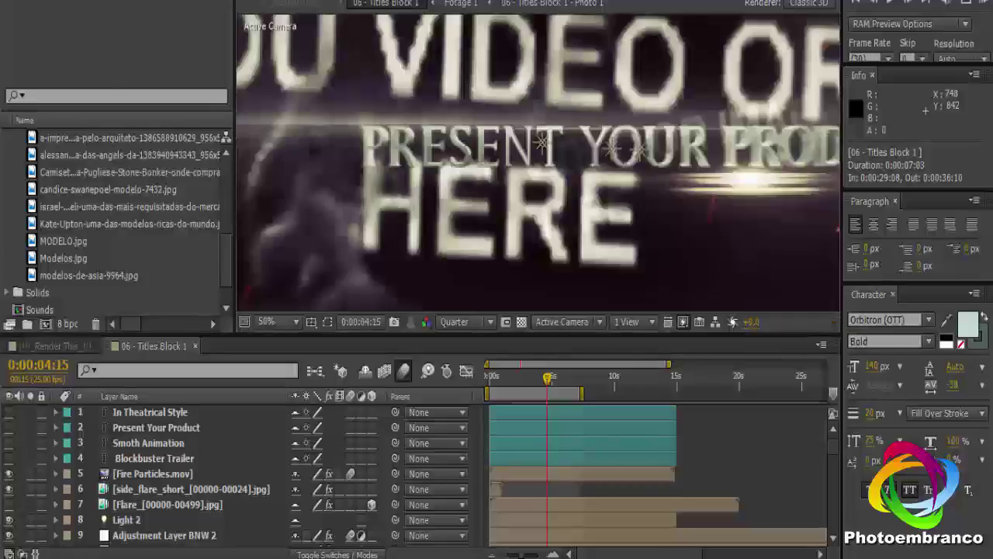
{"action": "scroll", "coordinate": [594, 229], "scroll_direction": "down", "scroll_amount": 1}
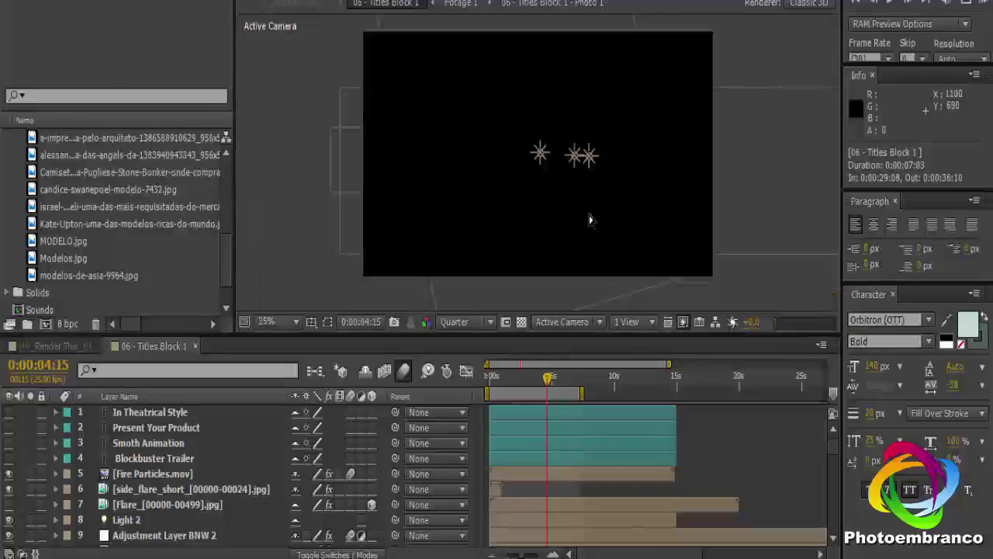
{"action": "scroll", "coordinate": [592, 220], "scroll_direction": "up", "scroll_amount": 1}
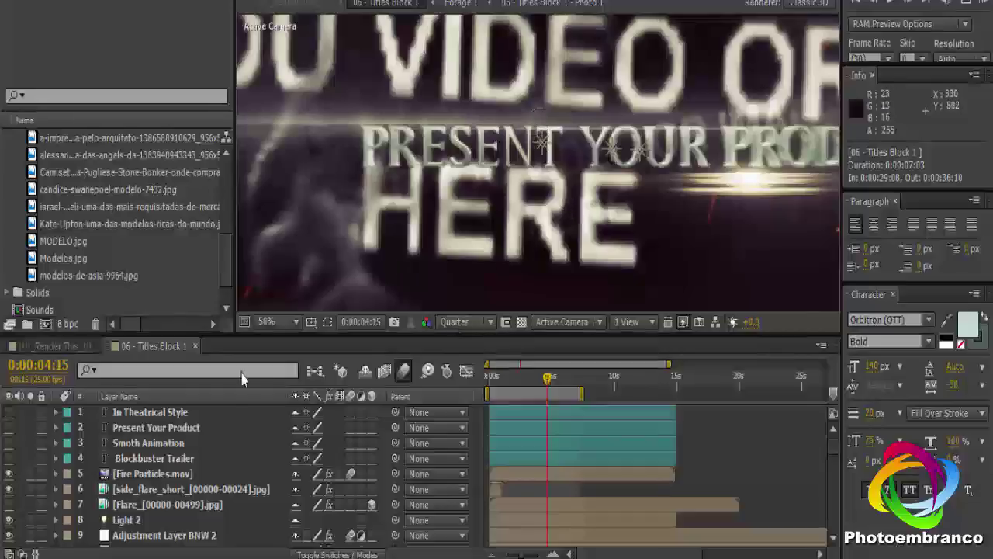
- Zoom the viewer out, make Present Your Product read PHOTOEMBRANCO, and scroll to the Fotage layers
{"action": "key", "text": "comma"}
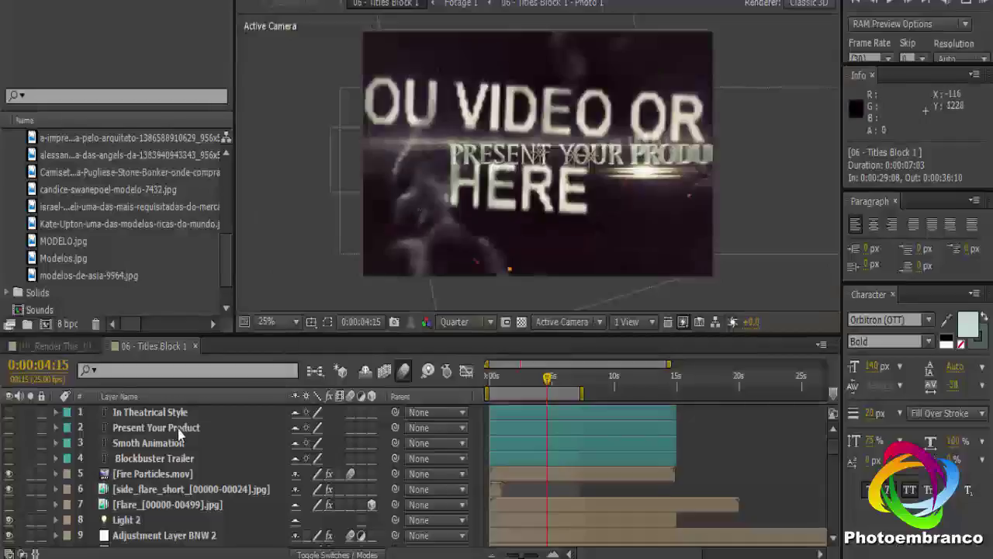
{"action": "left_click", "coordinate": [177, 431]}
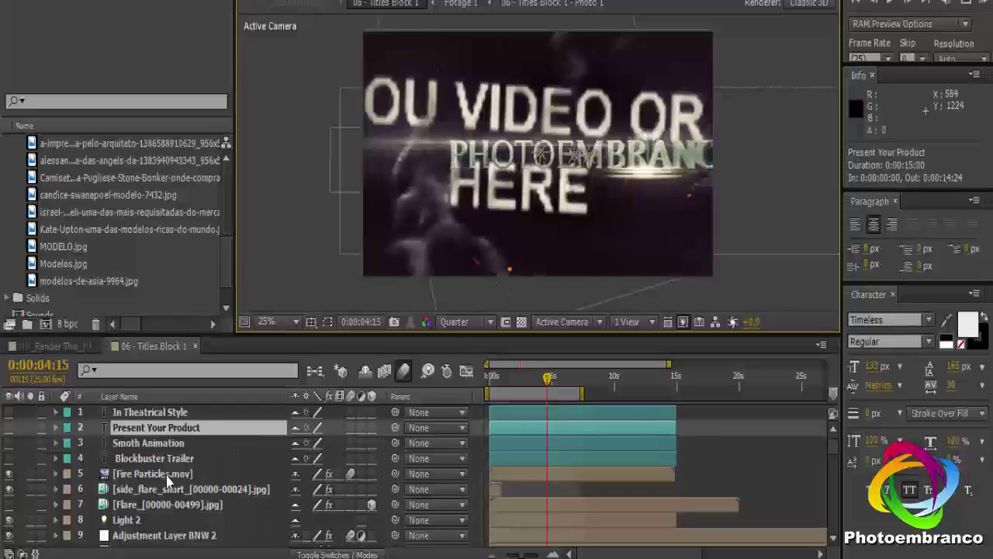
{"action": "scroll", "coordinate": [156, 479], "scroll_direction": "down", "scroll_amount": 1}
{"action": "scroll", "coordinate": [156, 480], "scroll_direction": "down", "scroll_amount": 1}
{"action": "scroll", "coordinate": [156, 479], "scroll_direction": "down", "scroll_amount": 2}
{"action": "scroll", "coordinate": [158, 487], "scroll_direction": "down", "scroll_amount": 2}
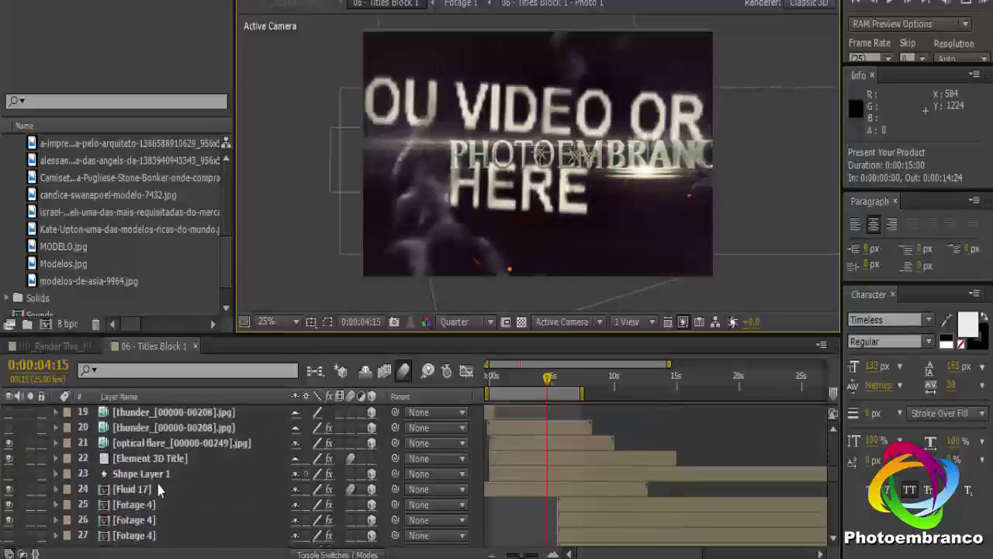
{"action": "scroll", "coordinate": [157, 485], "scroll_direction": "down", "scroll_amount": 1}
{"action": "scroll", "coordinate": [158, 485], "scroll_direction": "down", "scroll_amount": 1}
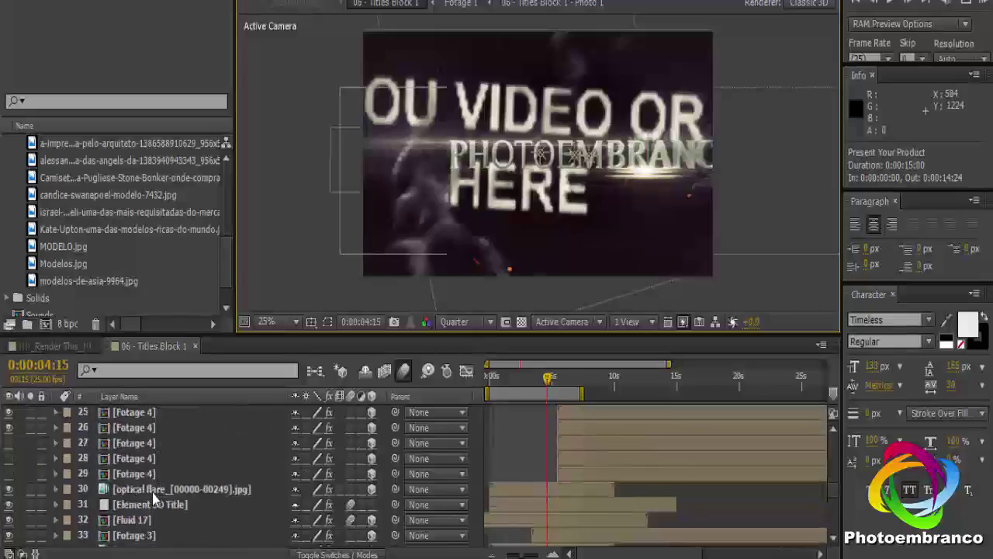
{"action": "scroll", "coordinate": [153, 494], "scroll_direction": "down", "scroll_amount": 1}
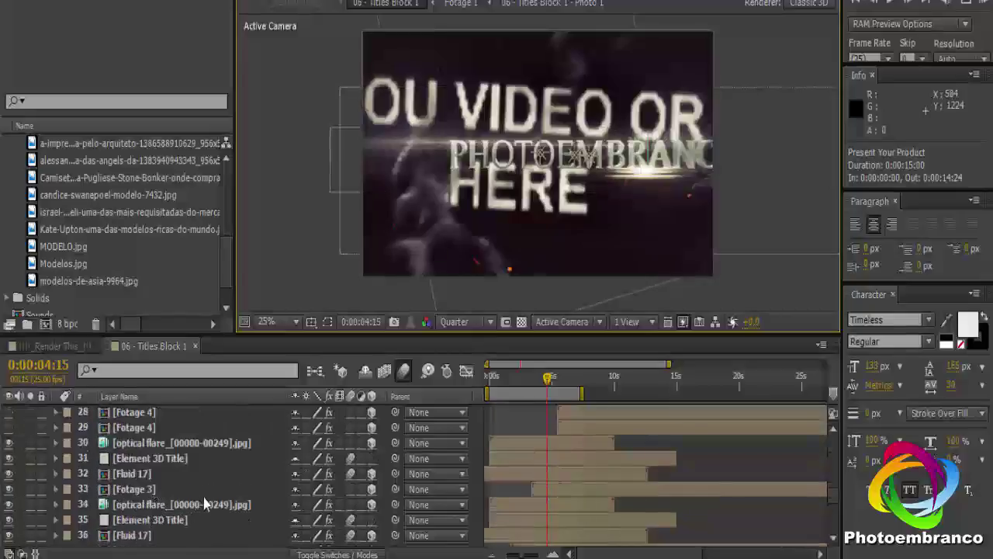
{"action": "scroll", "coordinate": [202, 500], "scroll_direction": "down", "scroll_amount": 1}
{"action": "scroll", "coordinate": [204, 496], "scroll_direction": "down", "scroll_amount": 1}
{"action": "scroll", "coordinate": [200, 493], "scroll_direction": "down", "scroll_amount": 1}
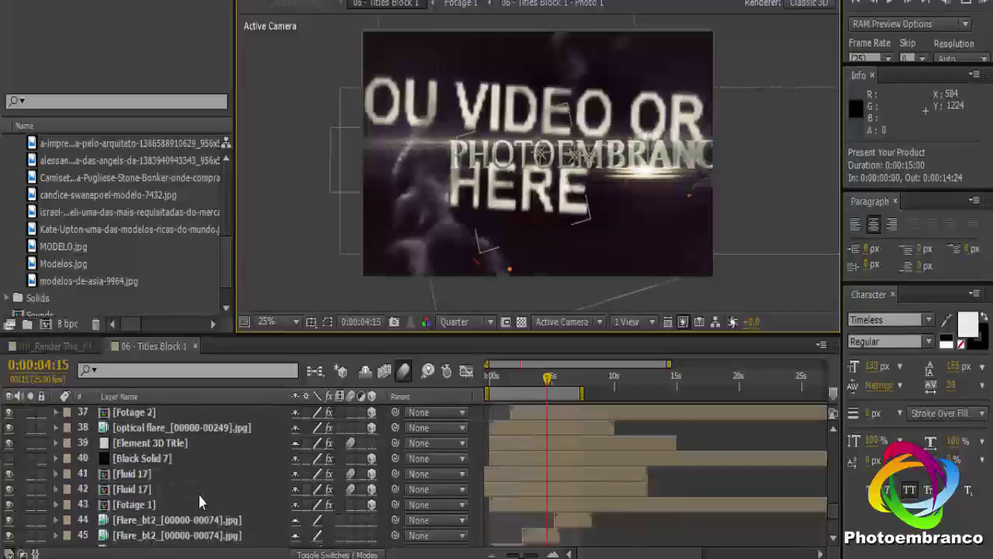
{"action": "scroll", "coordinate": [198, 496], "scroll_direction": "down", "scroll_amount": 1}
{"action": "scroll", "coordinate": [195, 500], "scroll_direction": "down", "scroll_amount": 1}
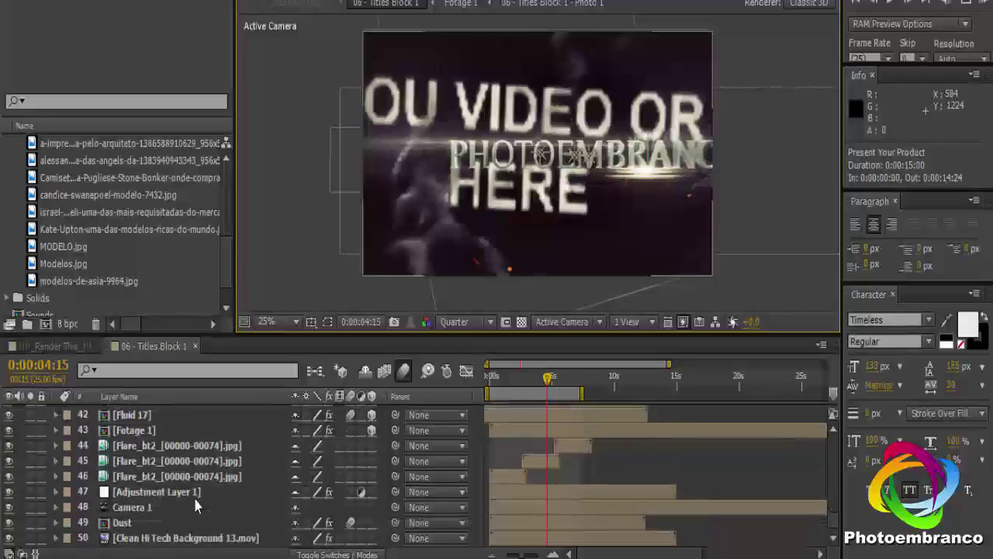
{"action": "scroll", "coordinate": [194, 499], "scroll_direction": "up", "scroll_amount": 1}
{"action": "scroll", "coordinate": [193, 502], "scroll_direction": "up", "scroll_amount": 2}
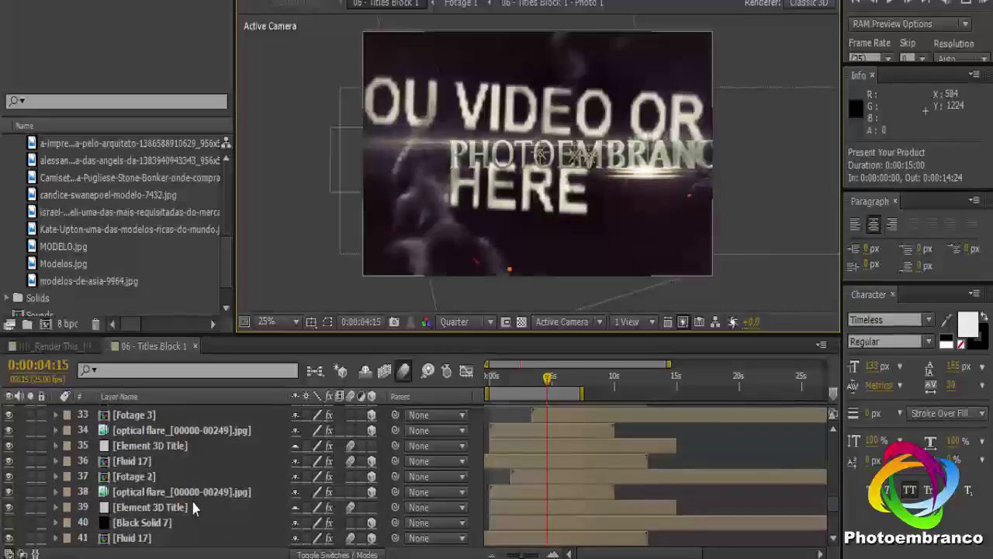
{"action": "scroll", "coordinate": [191, 498], "scroll_direction": "up", "scroll_amount": 1}
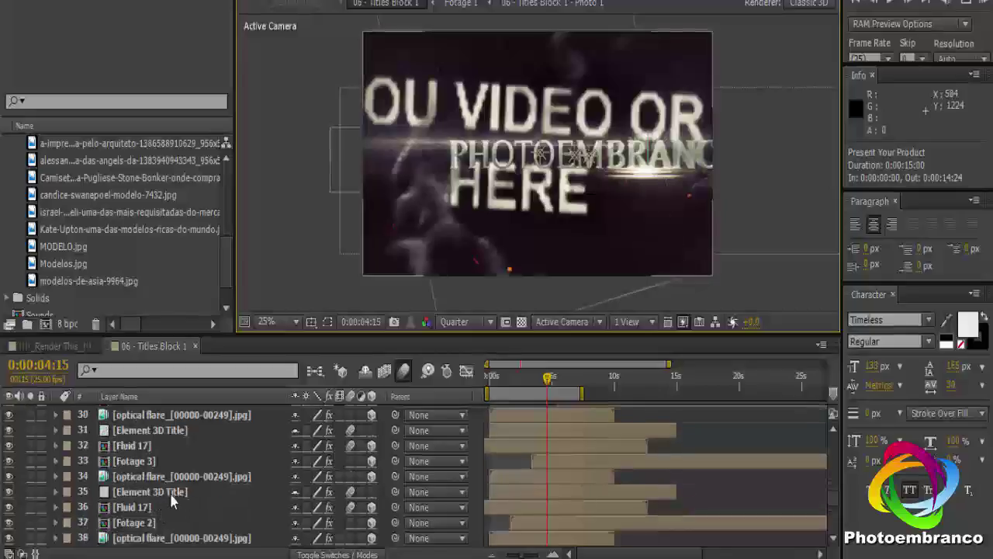
- Drop the model photo into the 06 - Titles Block 1 -Photo 2 comp inside Fotage 2, then close both
{"action": "left_click", "coordinate": [146, 526]}
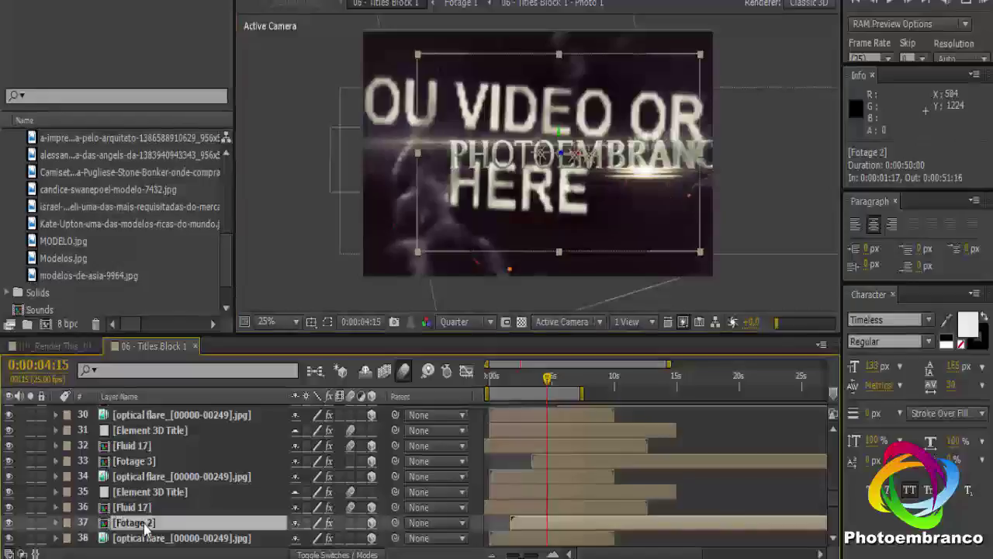
{"action": "double_click", "coordinate": [146, 524]}
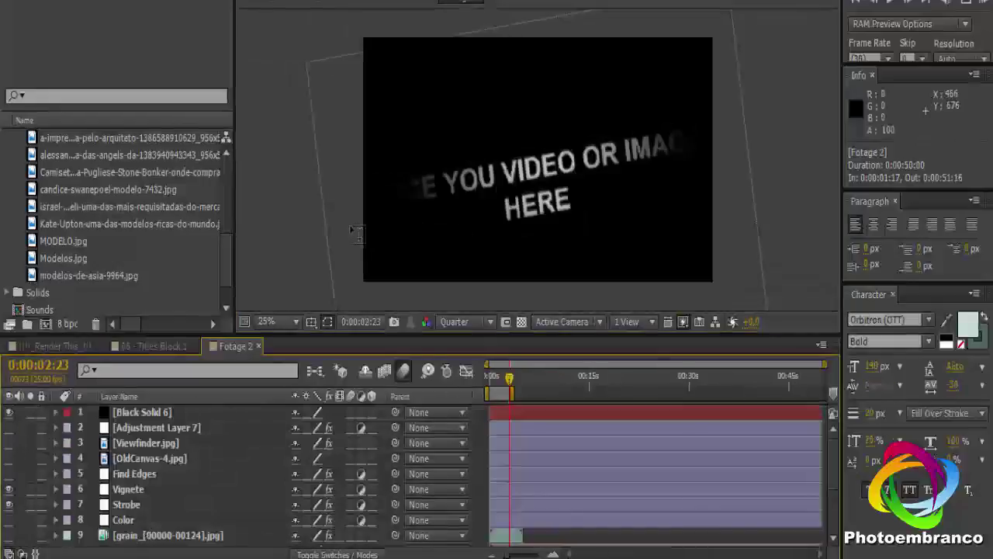
{"action": "scroll", "coordinate": [166, 464], "scroll_direction": "down", "scroll_amount": 3}
{"action": "double_click", "coordinate": [161, 459]}
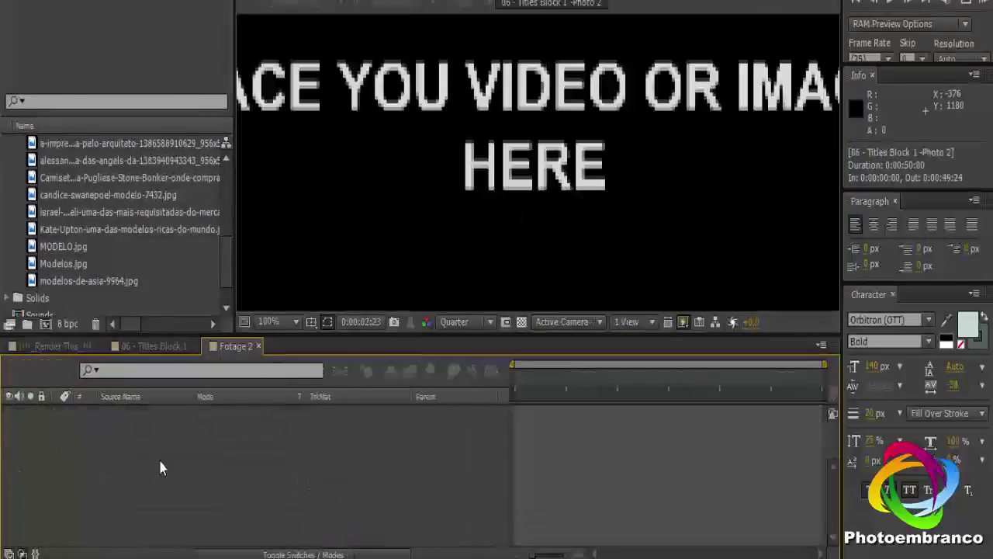
{"action": "left_click_drag", "start_coordinate": [78, 207], "coordinate": [77, 416]}
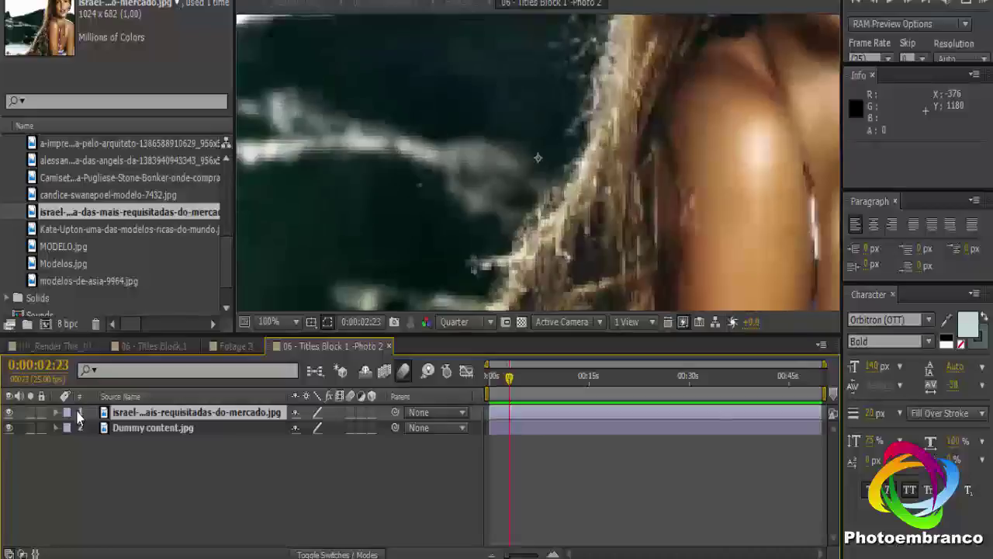
{"action": "key", "text": "comma"}
{"action": "key", "text": "comma"}
{"action": "key", "text": "comma"}
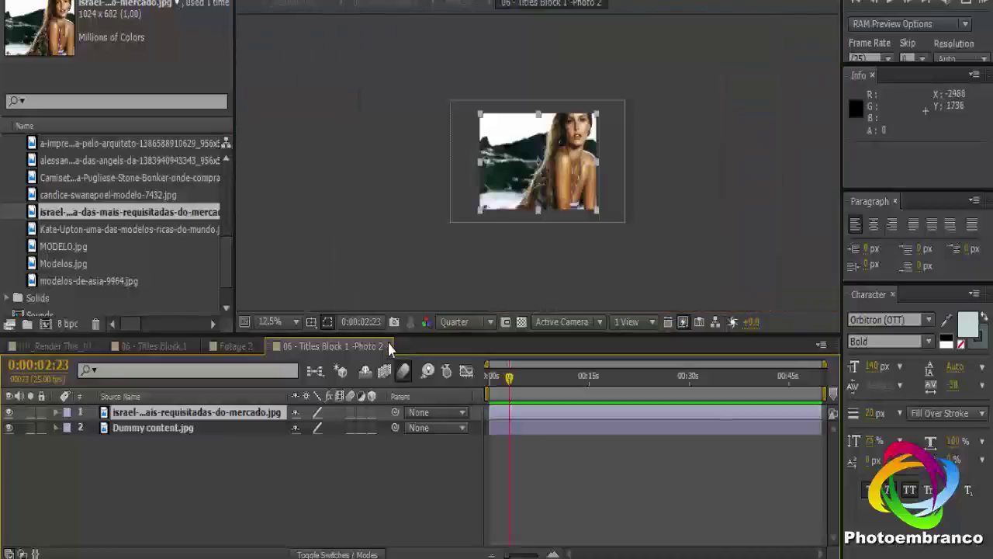
{"action": "left_click", "coordinate": [390, 346]}
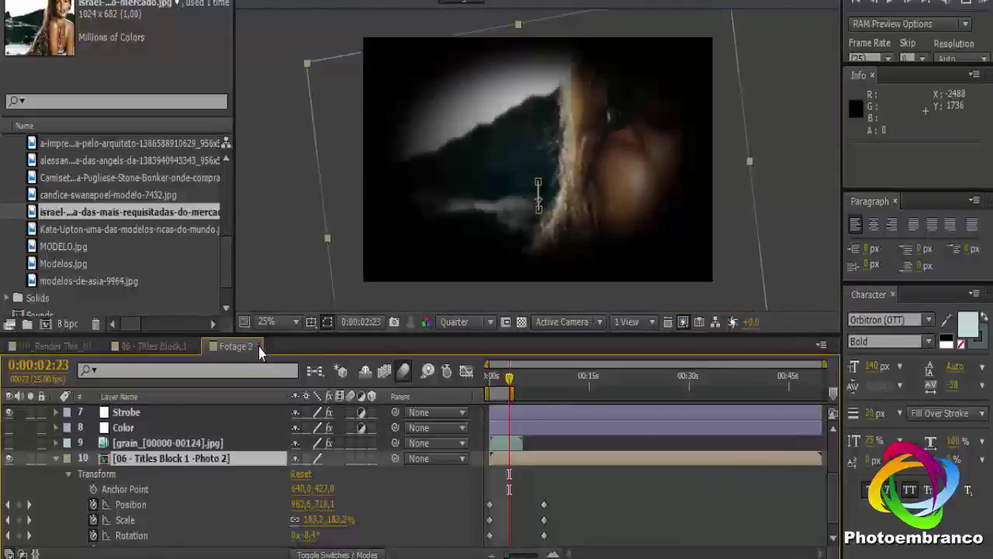
{"action": "left_click", "coordinate": [259, 347]}
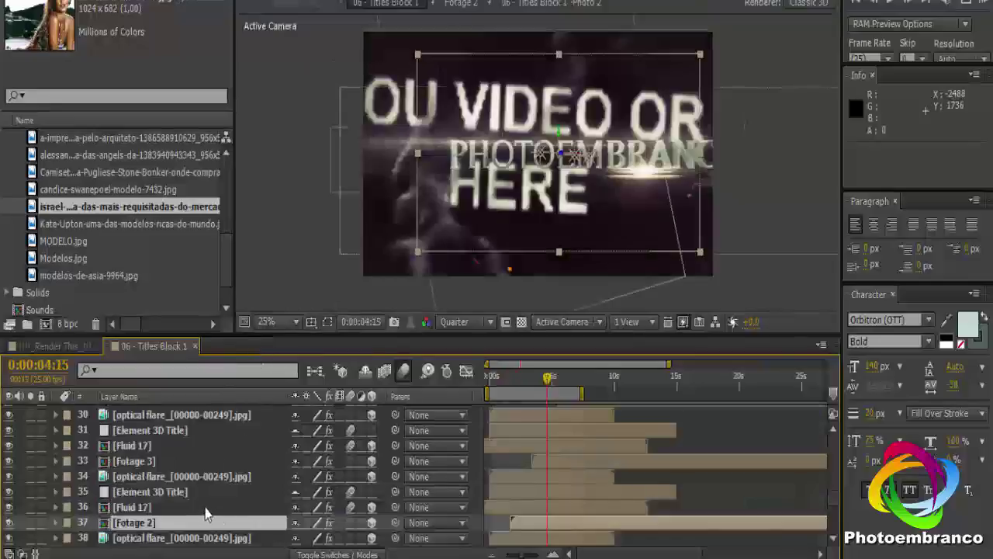
- Place MODELO.jpg above Dummy content.jpg in the Photo 3 comp inside Fotage 3, then close both
{"action": "left_click", "coordinate": [154, 462]}
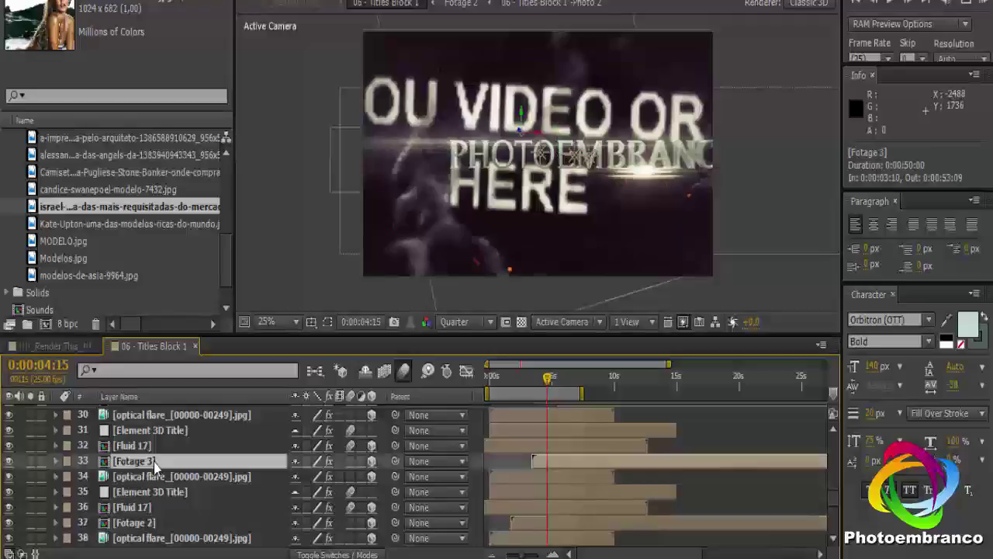
{"action": "double_click", "coordinate": [153, 463]}
{"action": "scroll", "coordinate": [220, 469], "scroll_direction": "down", "scroll_amount": 3}
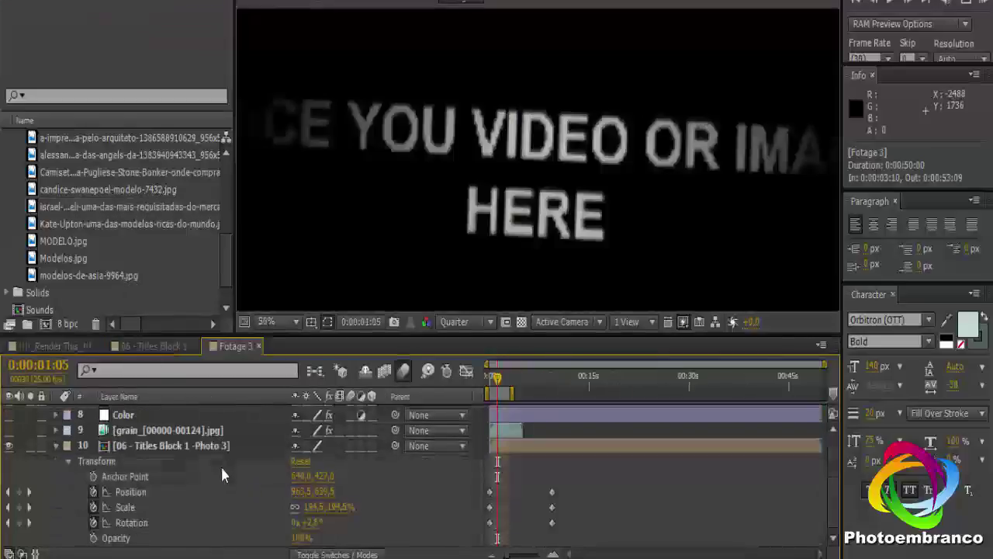
{"action": "double_click", "coordinate": [170, 445]}
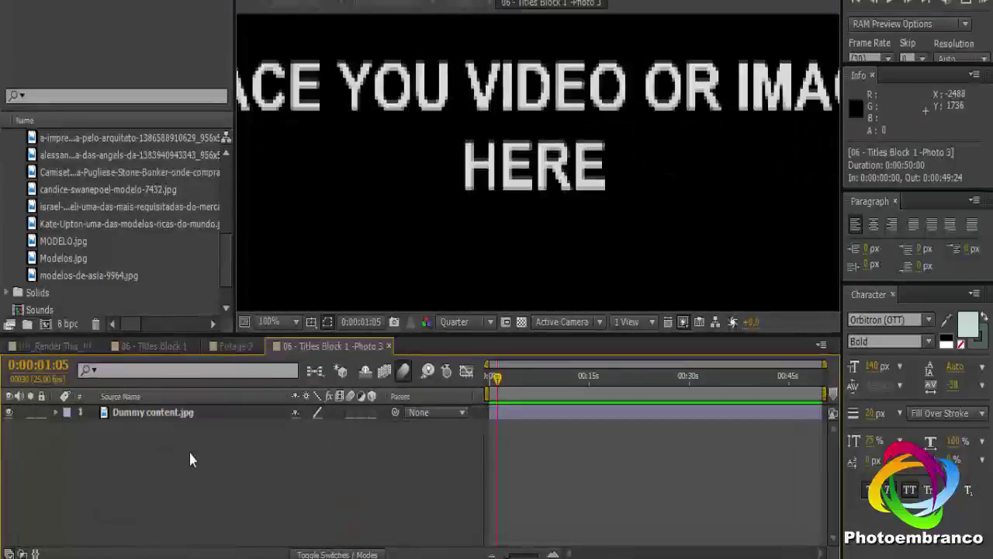
{"action": "left_click_drag", "start_coordinate": [75, 239], "coordinate": [99, 409]}
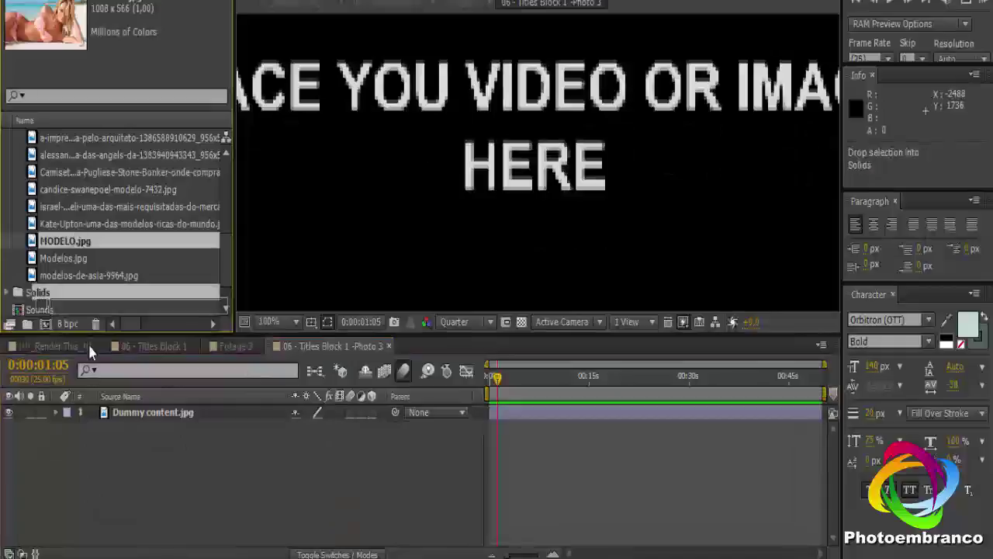
{"action": "left_click_drag", "start_coordinate": [99, 412], "coordinate": [101, 414]}
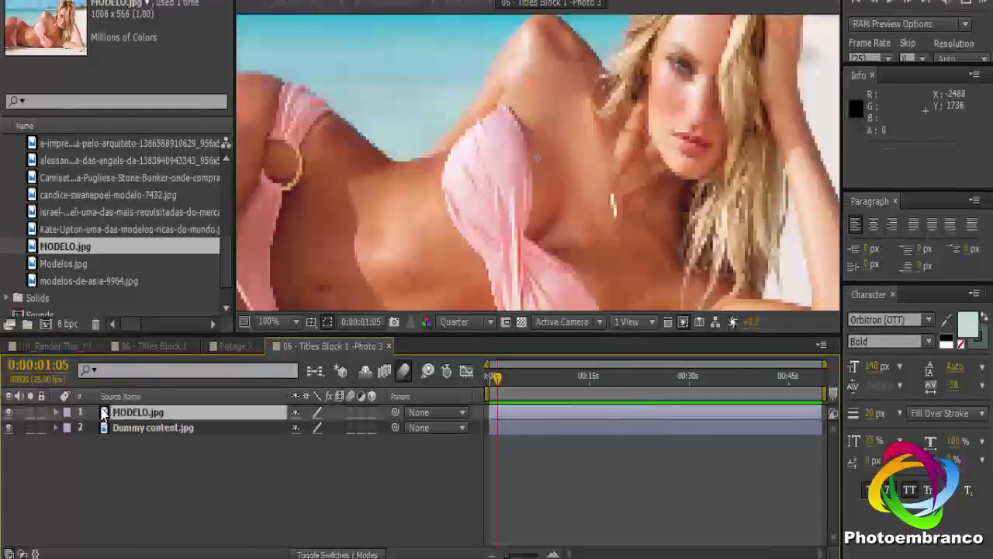
{"action": "scroll", "coordinate": [497, 247], "scroll_direction": "down", "scroll_amount": 1}
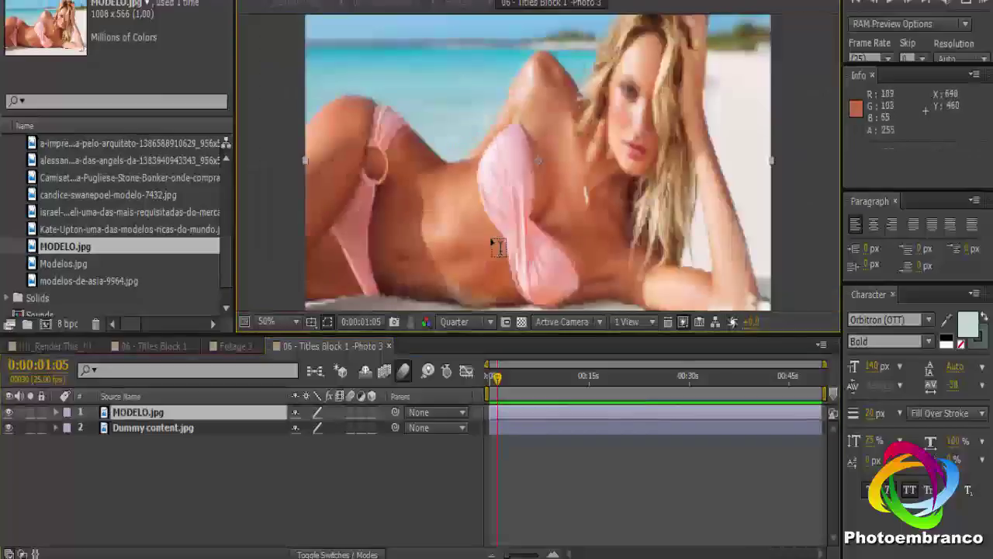
{"action": "left_click", "coordinate": [247, 347]}
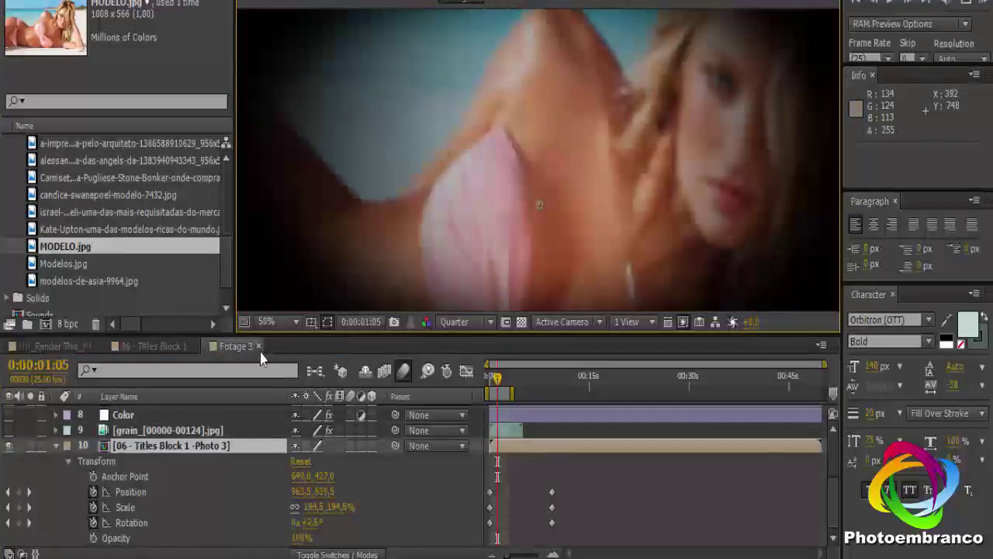
{"action": "left_click", "coordinate": [258, 347]}
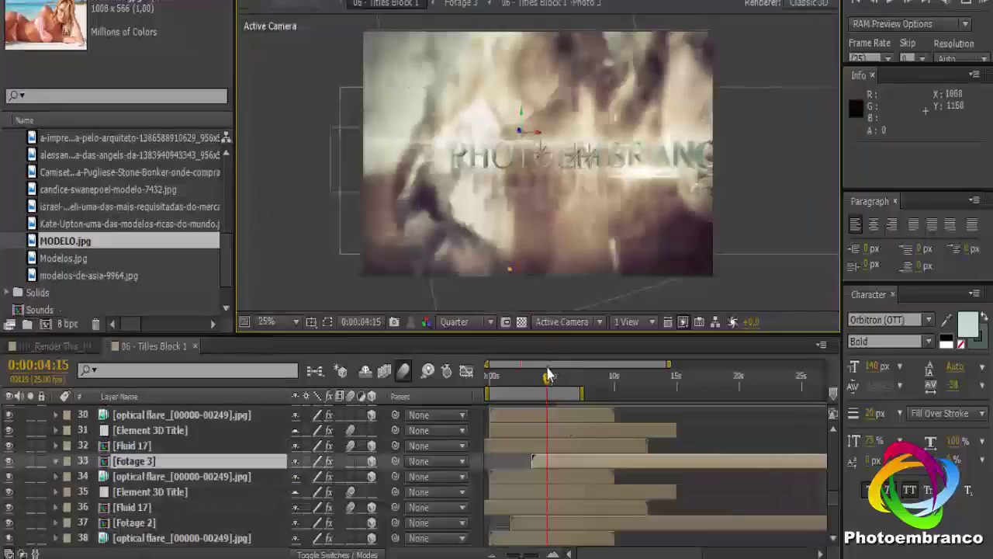
- Close Titles Block 1 and return to the Render This composition
{"action": "left_click", "coordinate": [196, 346]}
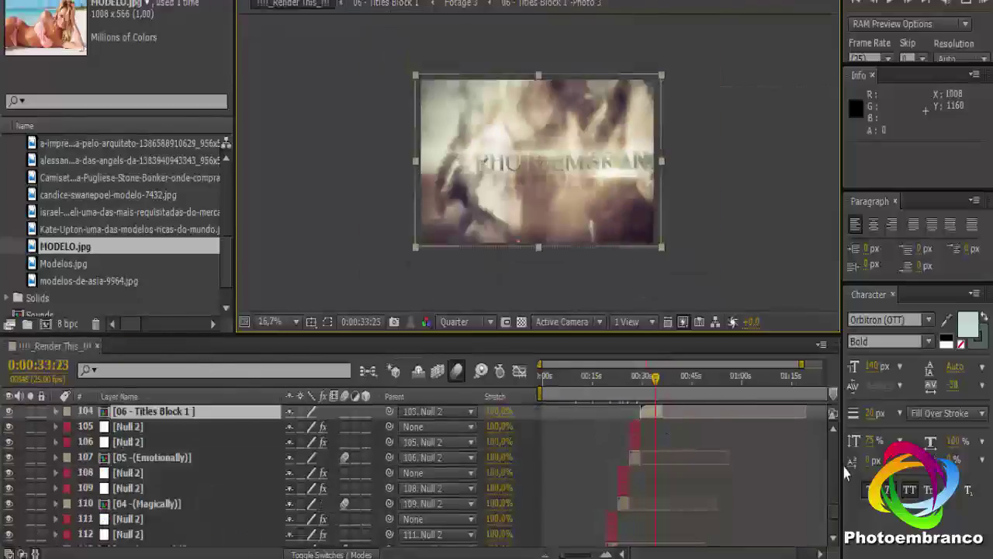
{"action": "scroll", "coordinate": [832, 494], "scroll_direction": "up", "scroll_amount": 2}
{"action": "scroll", "coordinate": [832, 494], "scroll_direction": "up", "scroll_amount": 1}
{"action": "scroll", "coordinate": [832, 489], "scroll_direction": "up", "scroll_amount": 1}
{"action": "scroll", "coordinate": [832, 491], "scroll_direction": "up", "scroll_amount": 1}
{"action": "scroll", "coordinate": [834, 512], "scroll_direction": "down", "scroll_amount": 6}
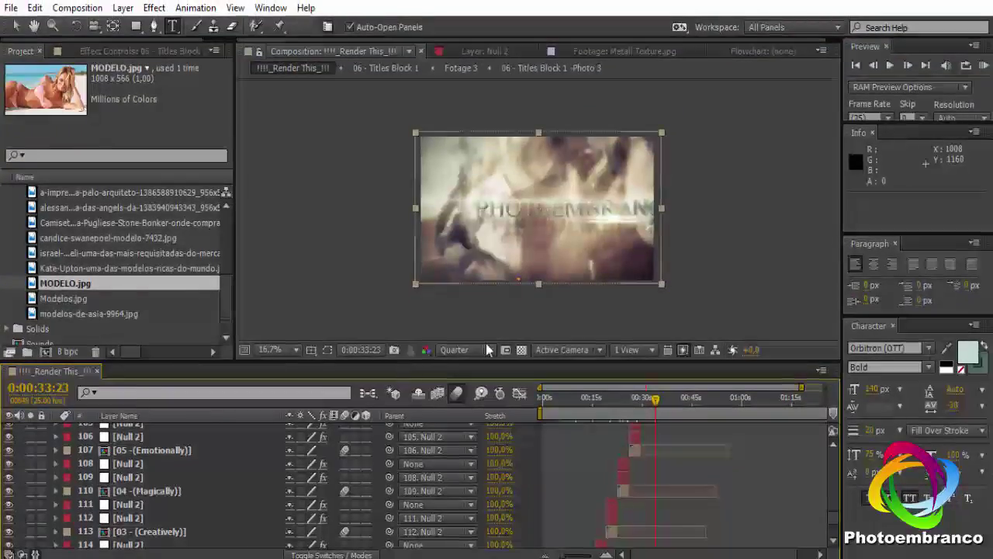
- Queue Render This as a QuickTime movie resized to the HDV/HDTV 720 29.97 preset
{"action": "left_click", "coordinate": [78, 7]}
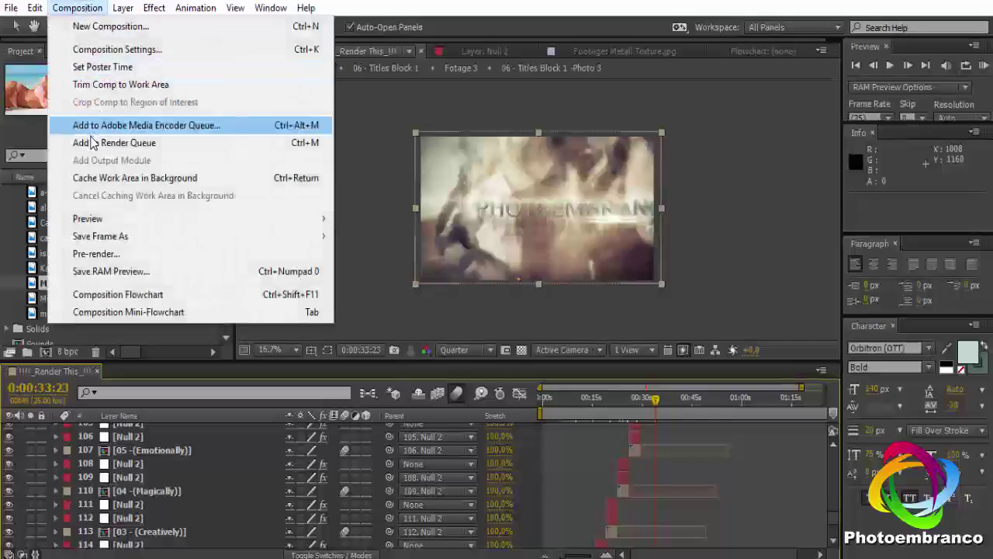
{"action": "left_click", "coordinate": [114, 143]}
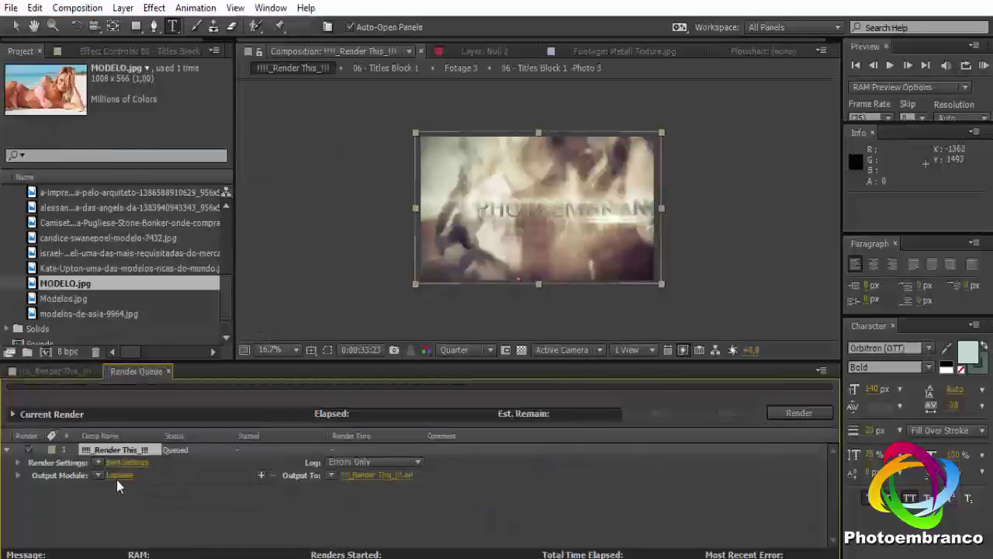
{"action": "left_click", "coordinate": [116, 475]}
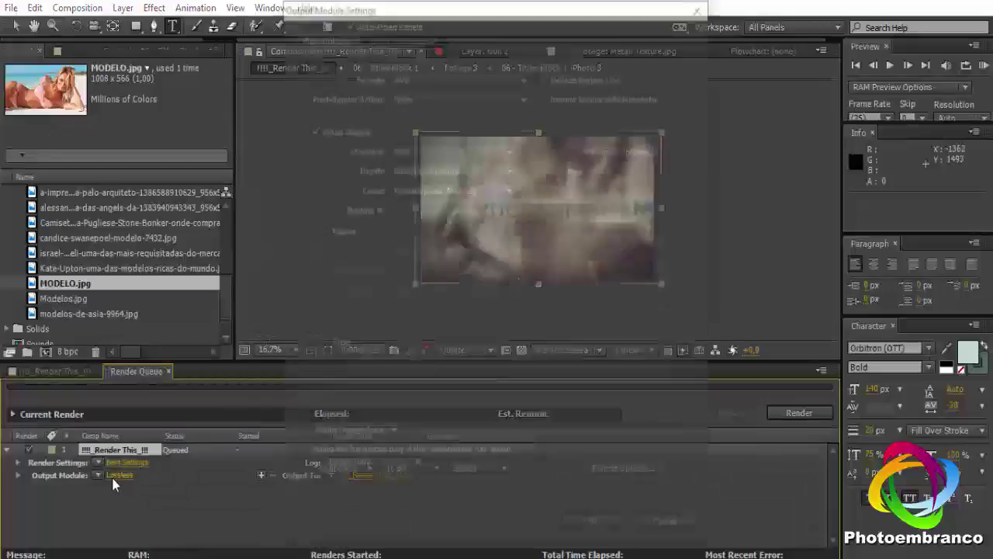
{"action": "left_click", "coordinate": [525, 75]}
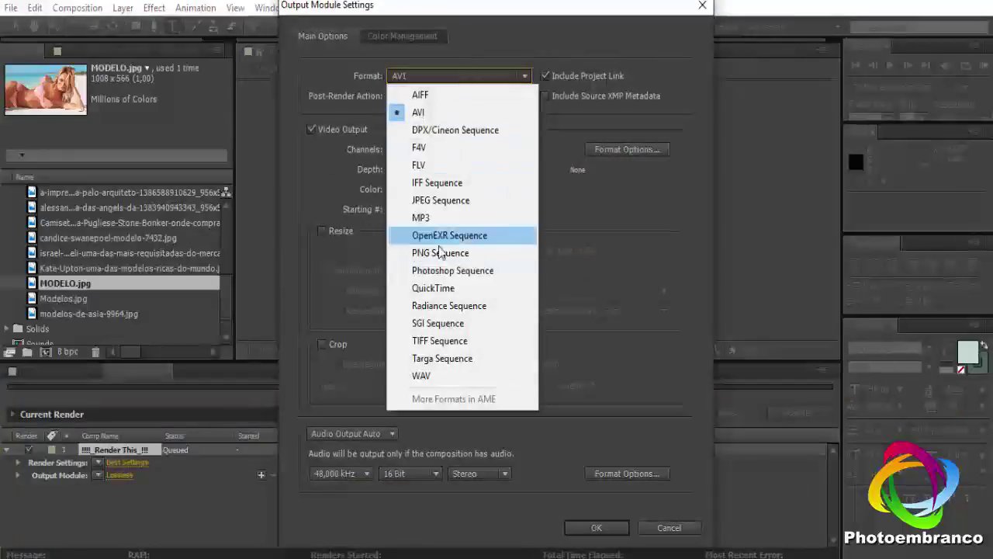
{"action": "left_click", "coordinate": [466, 288]}
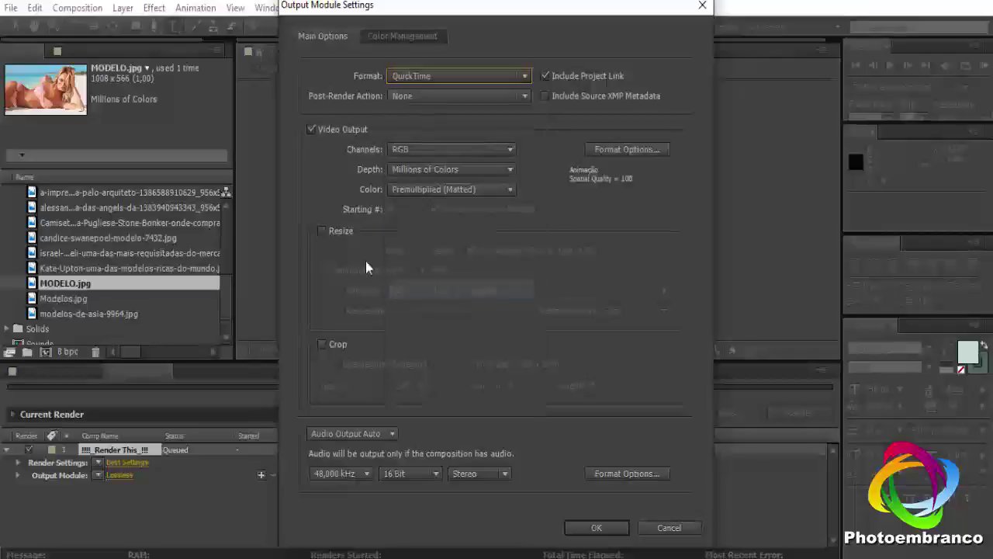
{"action": "left_click", "coordinate": [321, 231]}
{"action": "left_click", "coordinate": [321, 231]}
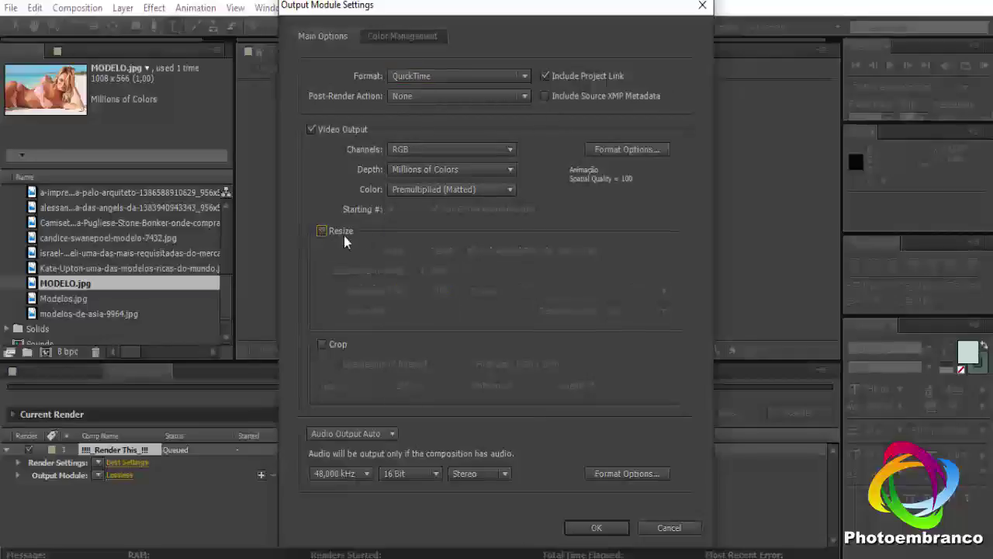
{"action": "left_click", "coordinate": [321, 231]}
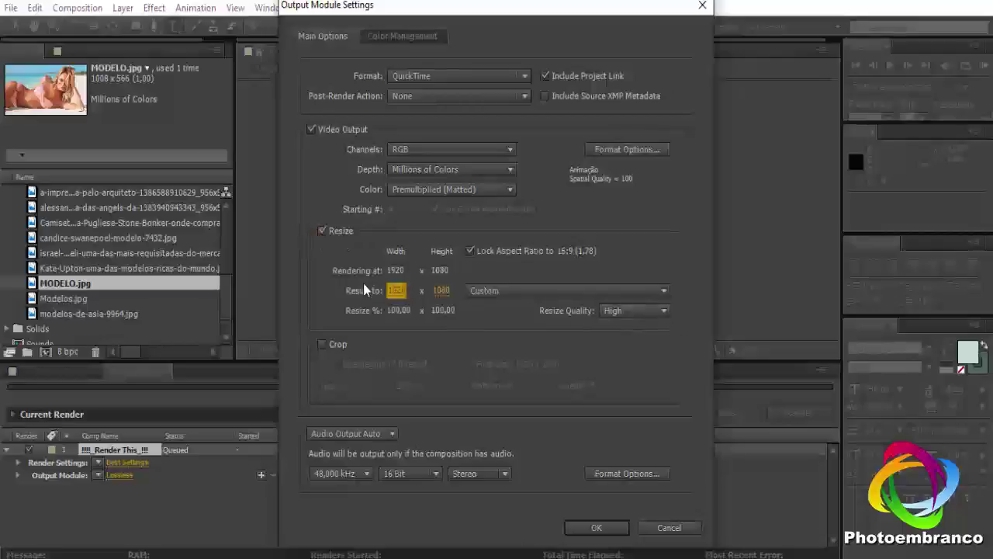
{"action": "left_click", "coordinate": [664, 292]}
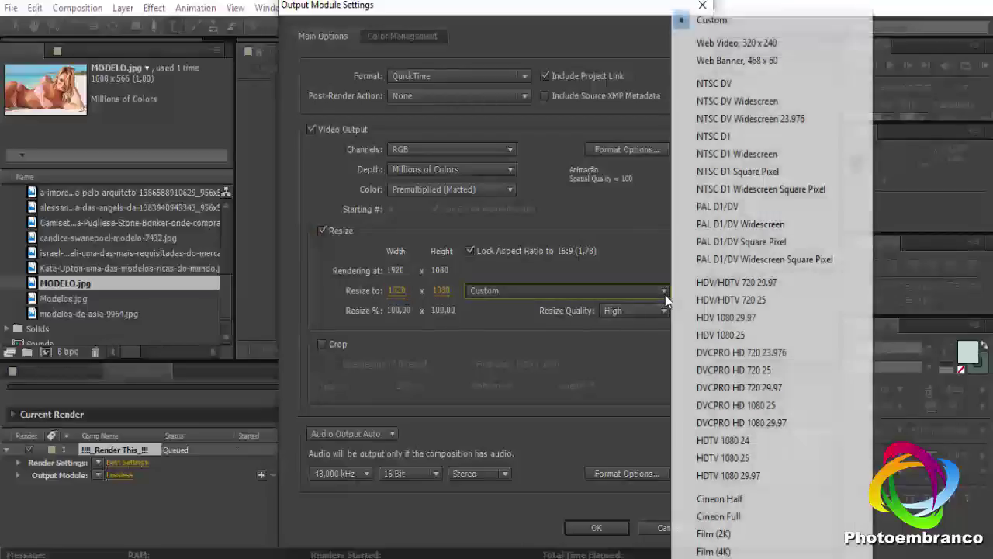
{"action": "left_click", "coordinate": [724, 283]}
{"action": "left_click", "coordinate": [598, 528]}
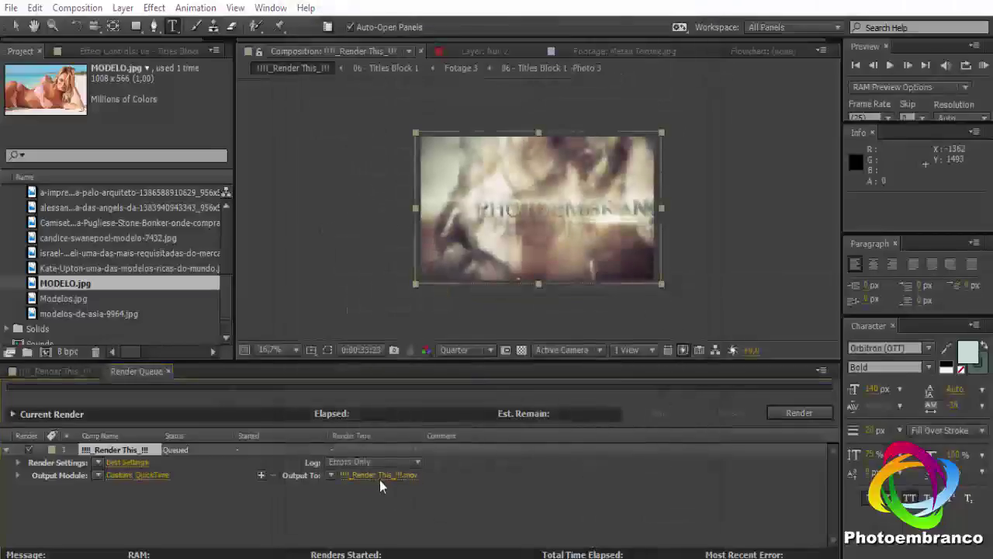
- Save the render output to the desktop and bring up the YouTube channel page
{"action": "left_click", "coordinate": [379, 480]}
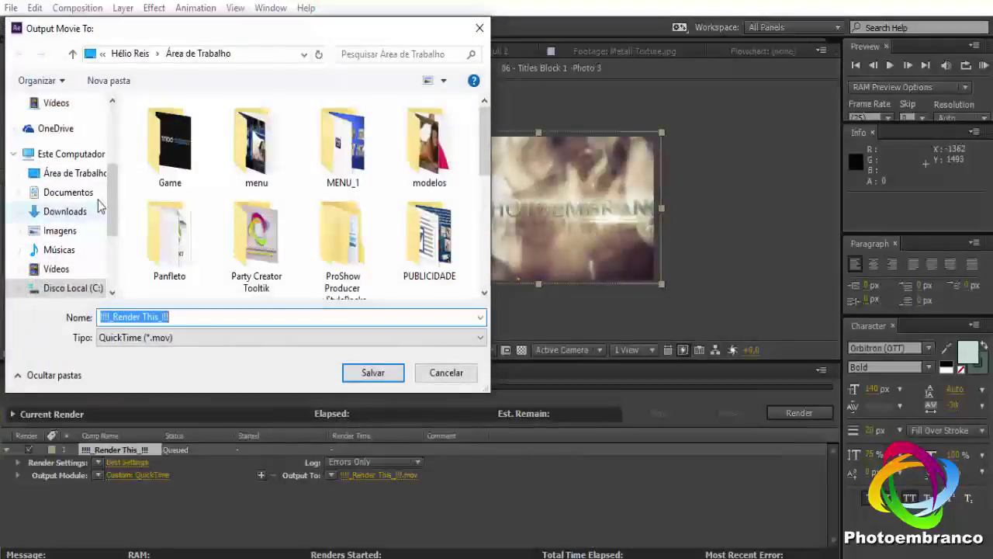
{"action": "left_click", "coordinate": [380, 375]}
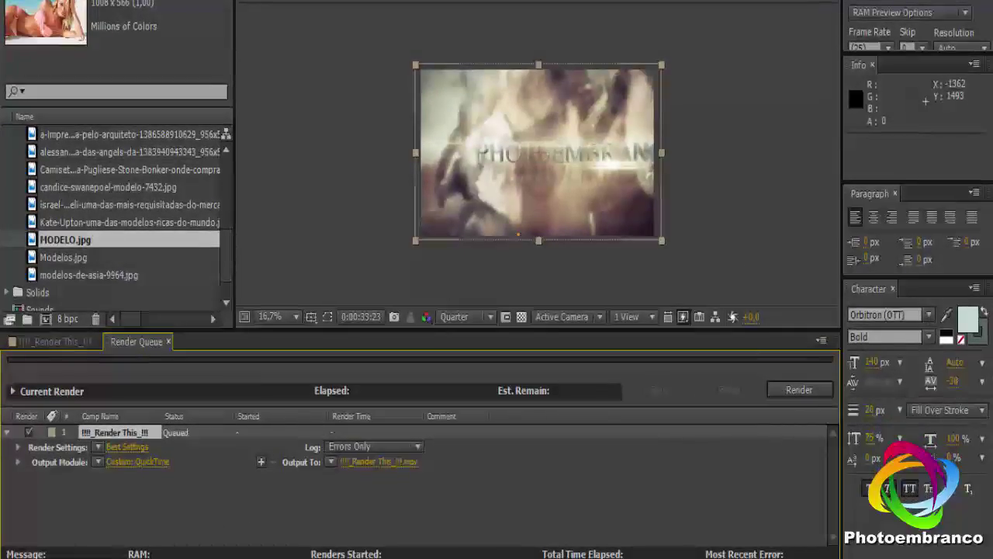
{"action": "mouse_move", "coordinate": [195, 558]}
{"action": "left_click", "coordinate": [194, 500]}
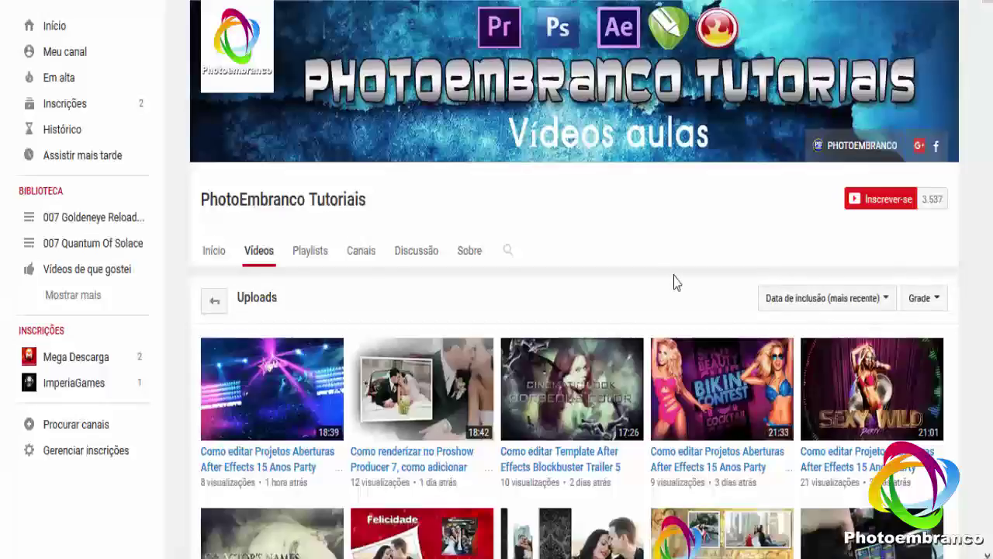
- Scroll through the PhotoEmbranco Tutoriais channel's Vídeos grid of uploads
{"action": "scroll", "coordinate": [674, 282], "scroll_direction": "down", "scroll_amount": 3}
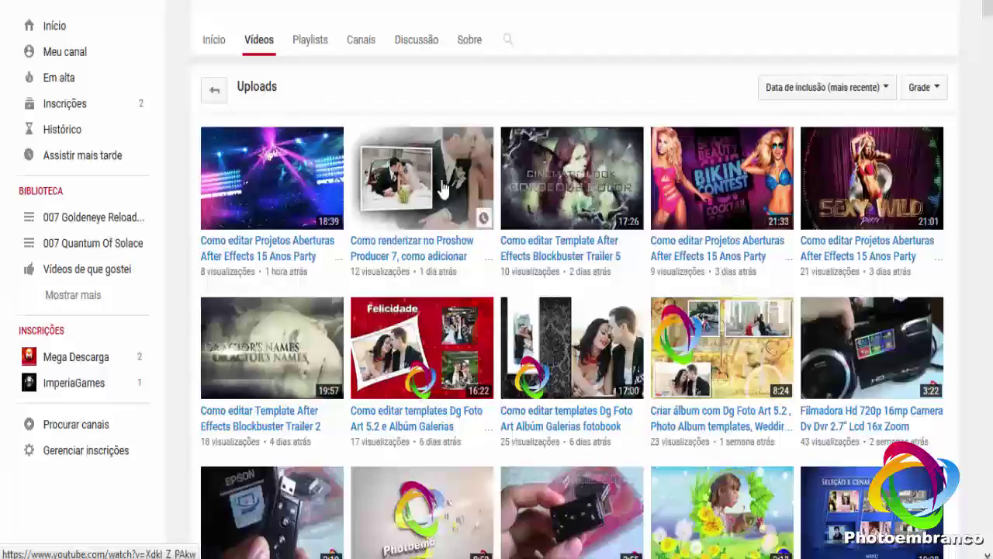
{"action": "scroll", "coordinate": [439, 188], "scroll_direction": "down", "scroll_amount": 1}
{"action": "scroll", "coordinate": [433, 288], "scroll_direction": "down", "scroll_amount": 2}
{"action": "scroll", "coordinate": [360, 303], "scroll_direction": "down", "scroll_amount": 3}
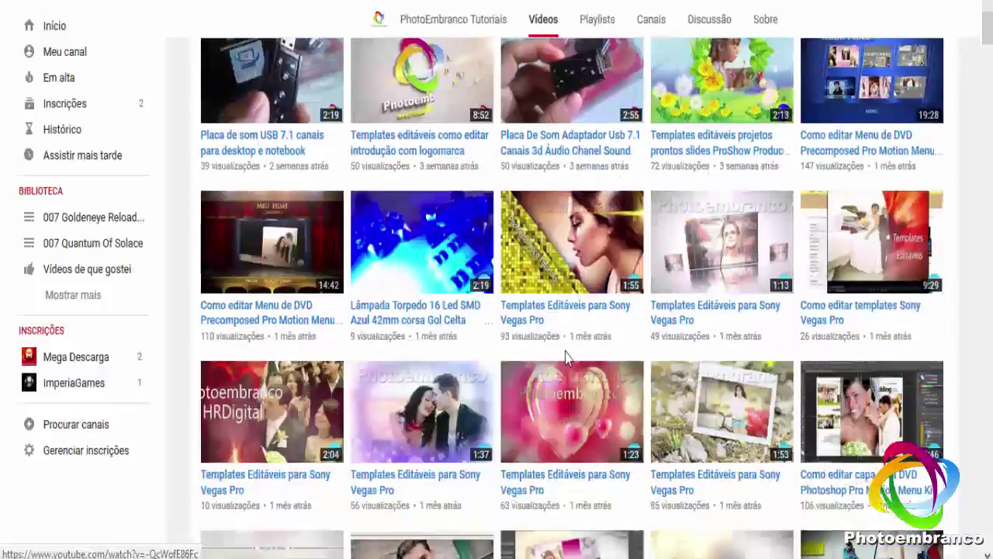
{"action": "scroll", "coordinate": [344, 411], "scroll_direction": "down", "scroll_amount": 2}
{"action": "scroll", "coordinate": [430, 265], "scroll_direction": "up", "scroll_amount": 2}
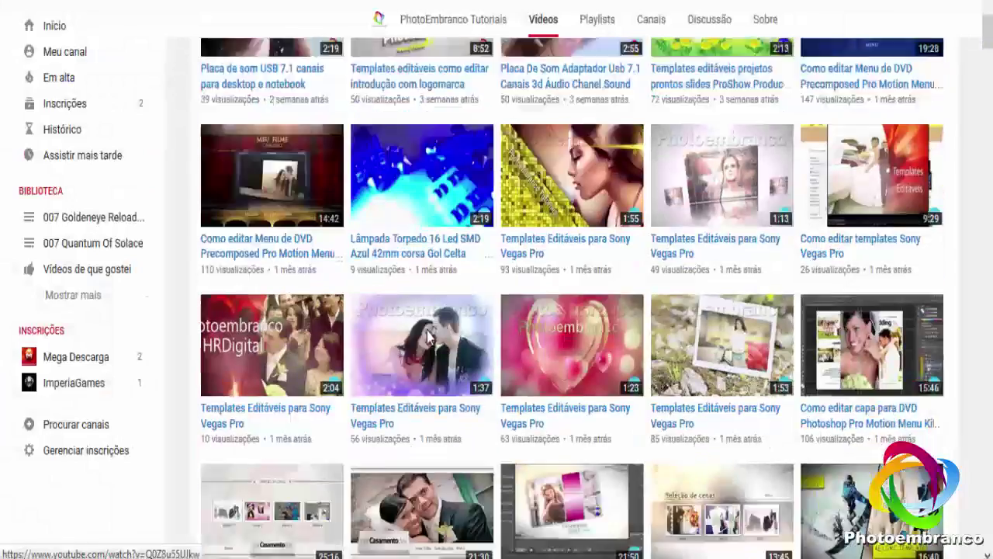
{"action": "scroll", "coordinate": [432, 332], "scroll_direction": "down", "scroll_amount": 6}
{"action": "scroll", "coordinate": [520, 363], "scroll_direction": "down", "scroll_amount": 3}
{"action": "scroll", "coordinate": [621, 381], "scroll_direction": "down", "scroll_amount": 2}
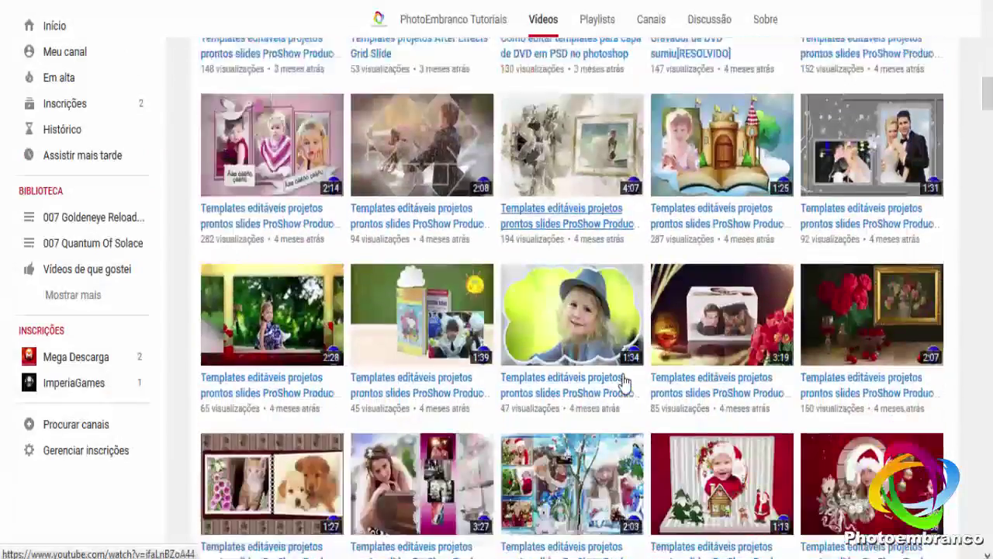
{"action": "scroll", "coordinate": [621, 381], "scroll_direction": "down", "scroll_amount": 7}
{"action": "scroll", "coordinate": [621, 378], "scroll_direction": "up", "scroll_amount": 3}
{"action": "scroll", "coordinate": [621, 379], "scroll_direction": "up", "scroll_amount": 5}
{"action": "scroll", "coordinate": [621, 379], "scroll_direction": "up", "scroll_amount": 3}
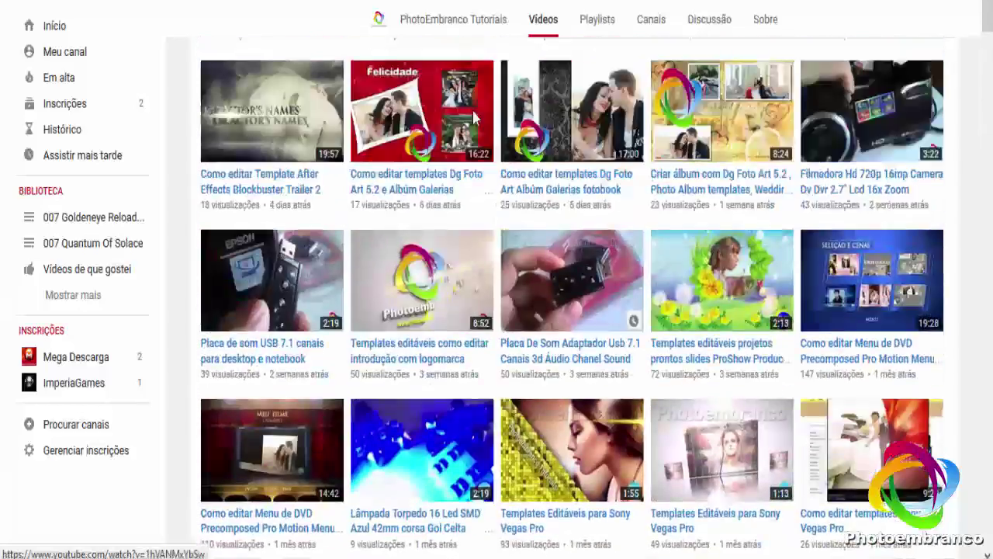
{"action": "scroll", "coordinate": [621, 379], "scroll_direction": "up", "scroll_amount": 2}
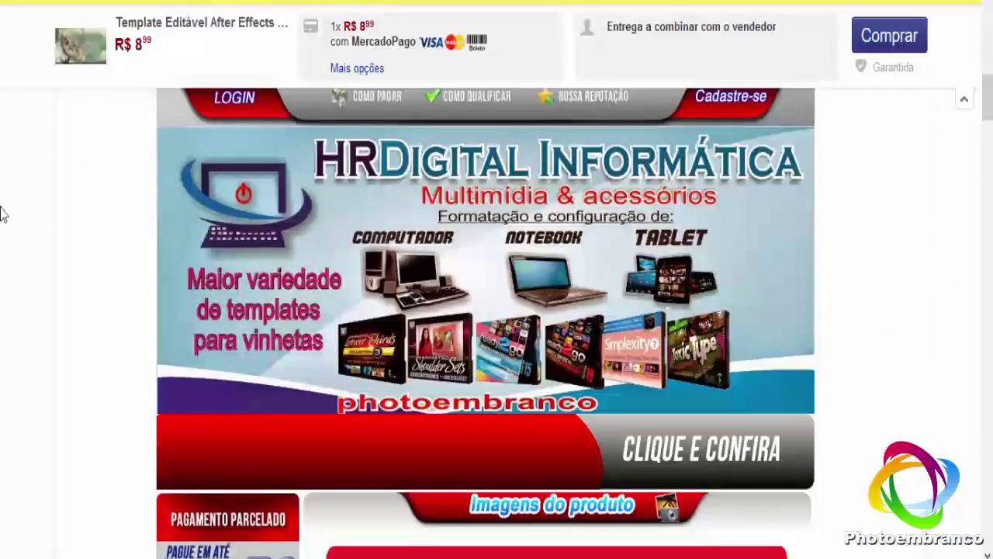
- Scroll up to the Blockbuster Trailer 8 listing's title, photo and R$ 8,99 price
{"action": "scroll", "coordinate": [3, 213], "scroll_direction": "up", "scroll_amount": 10}
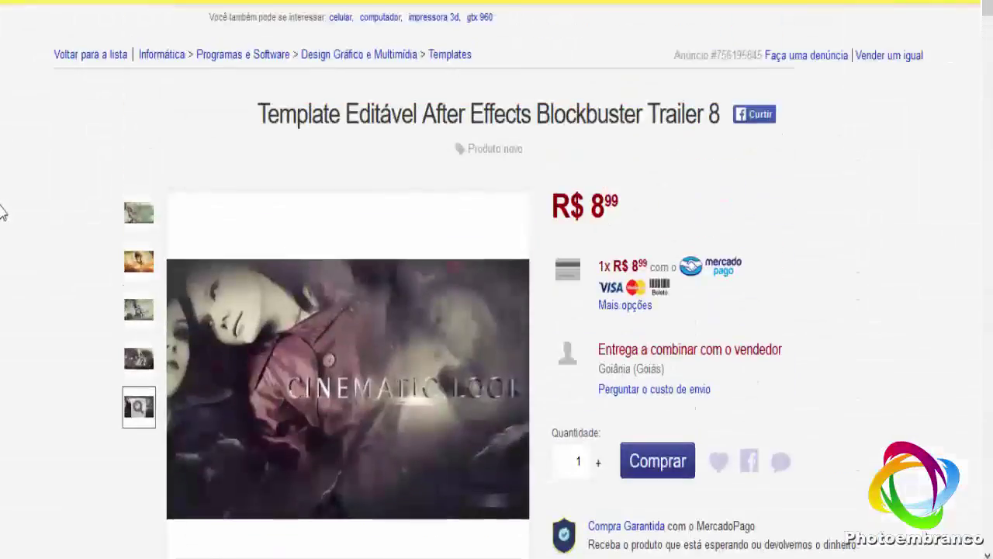